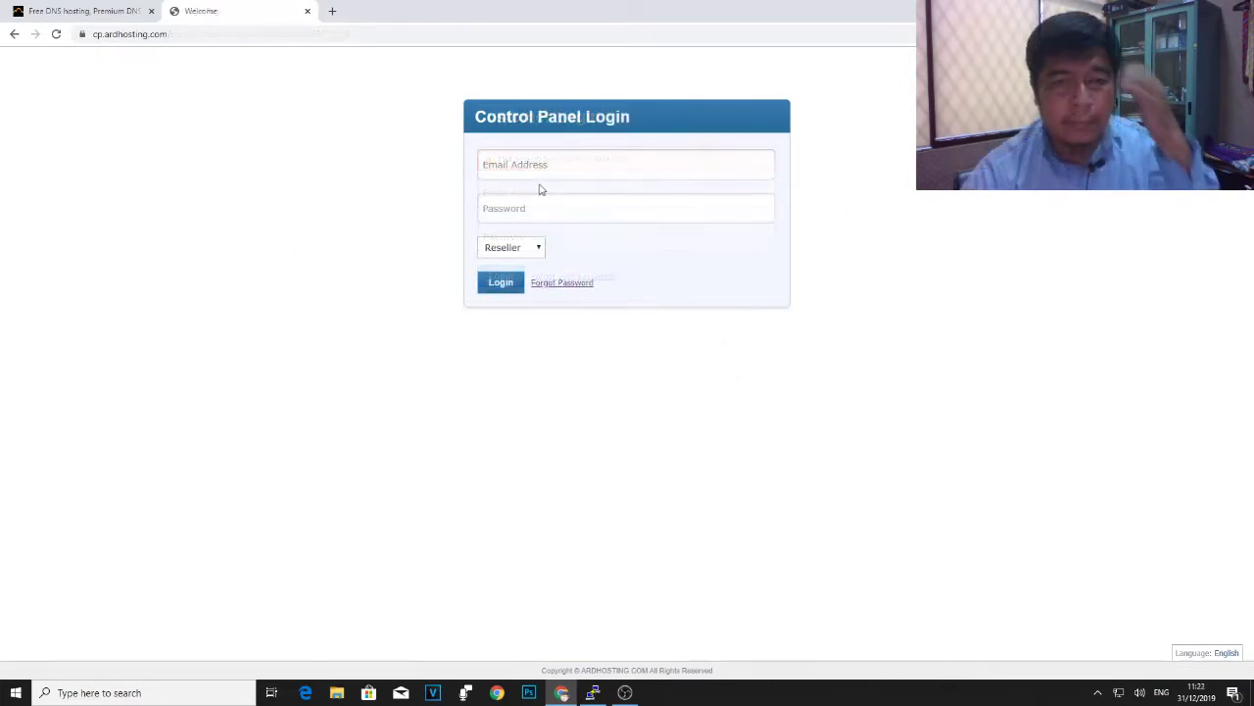
- Log in to ARDHosting as a Customer with the saved account e-mail and password
{"action": "left_click", "coordinate": [538, 251]}
{"action": "left_click", "coordinate": [510, 268]}
{"action": "left_click", "coordinate": [546, 168]}
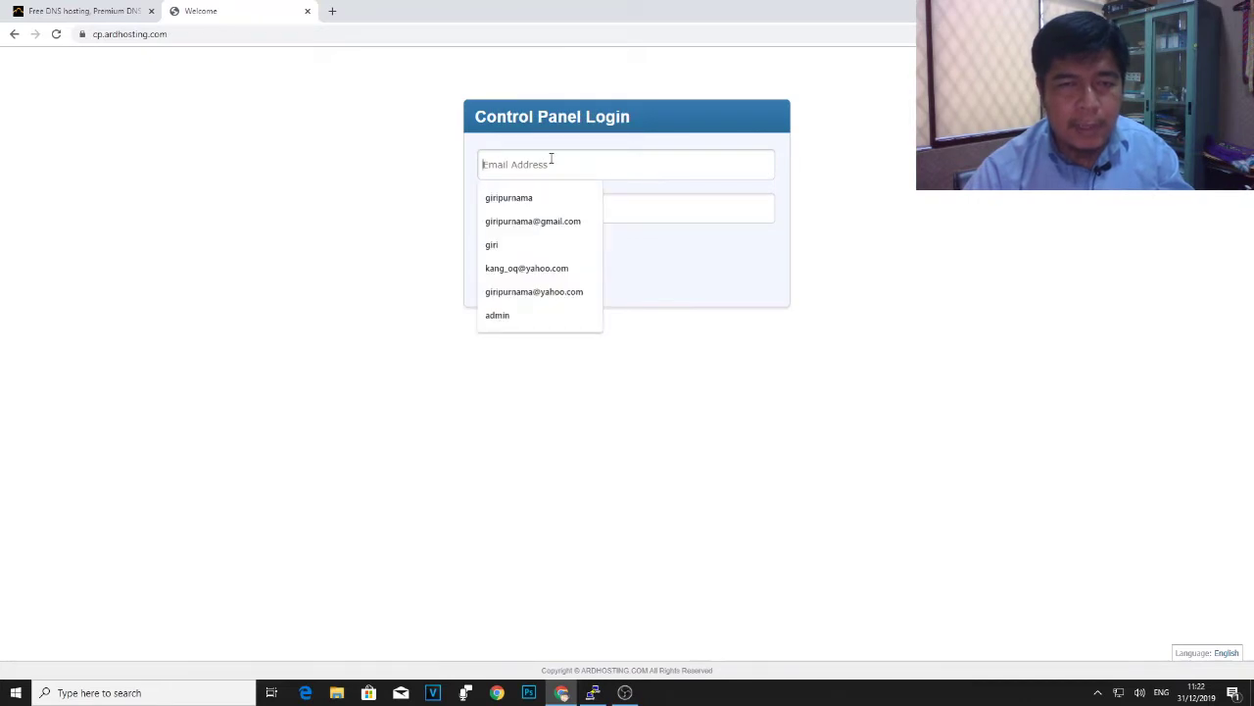
{"action": "left_click", "coordinate": [564, 292]}
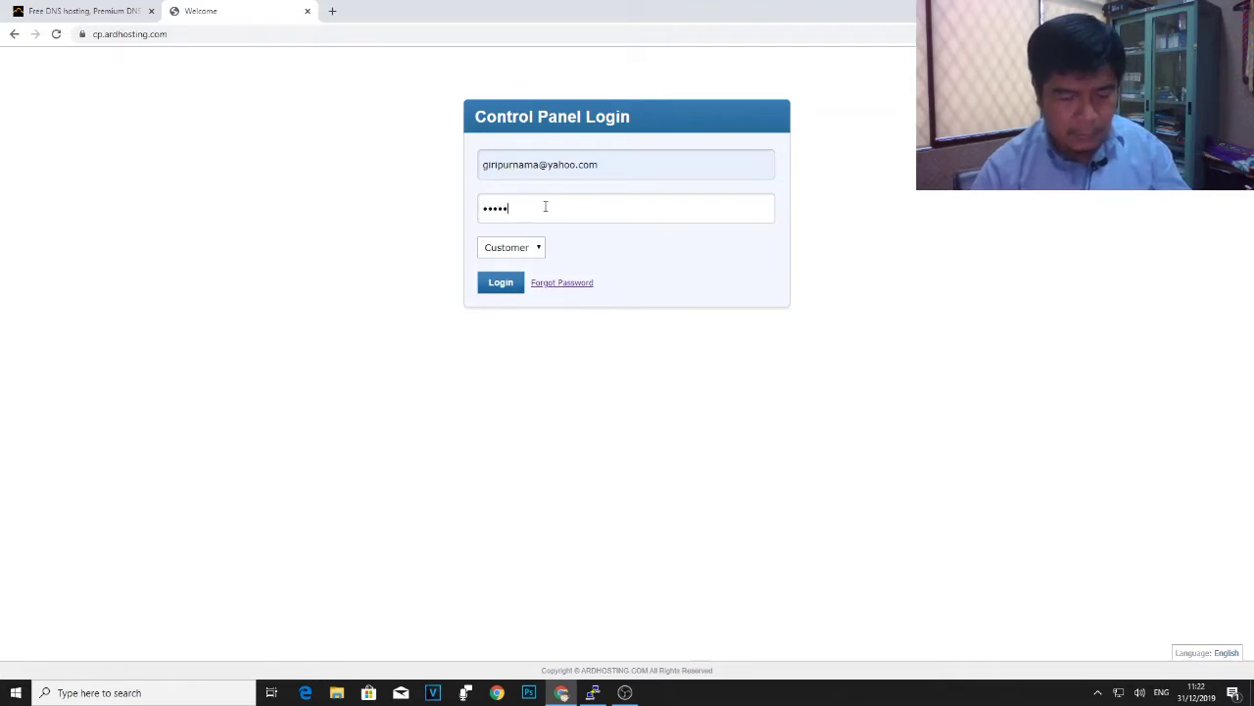
{"action": "type", "text": "•••"}
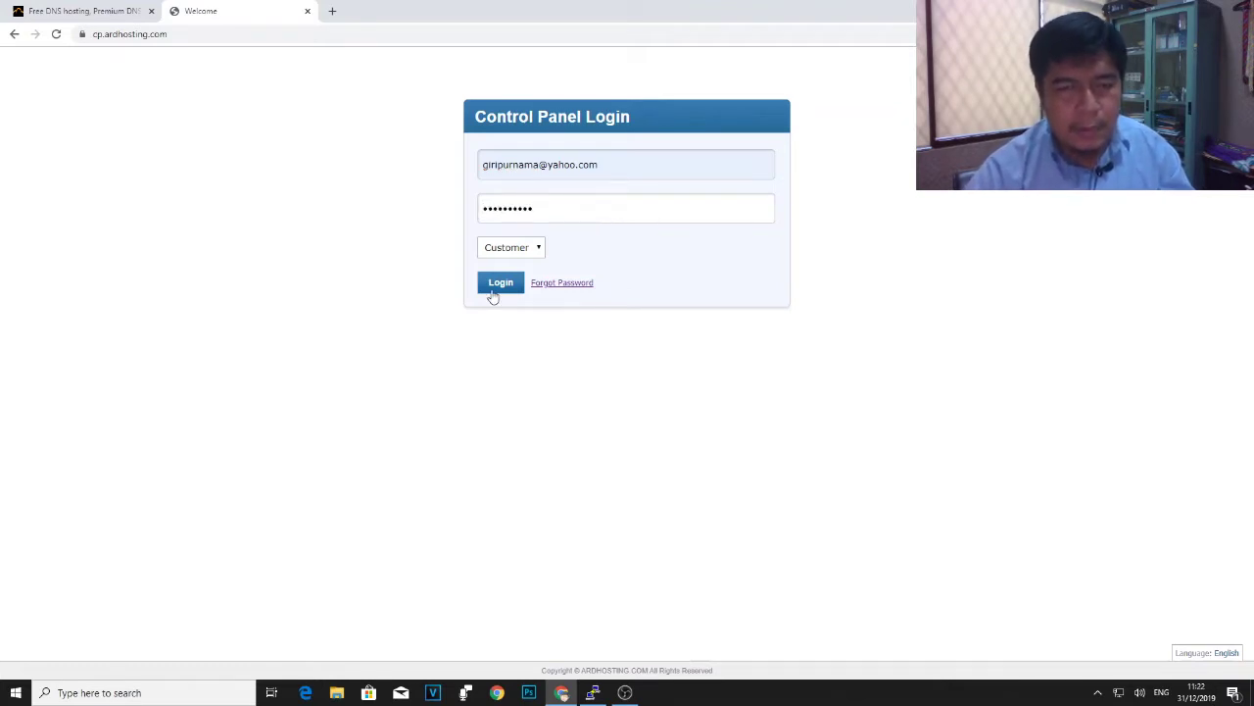
{"action": "left_click", "coordinate": [493, 286]}
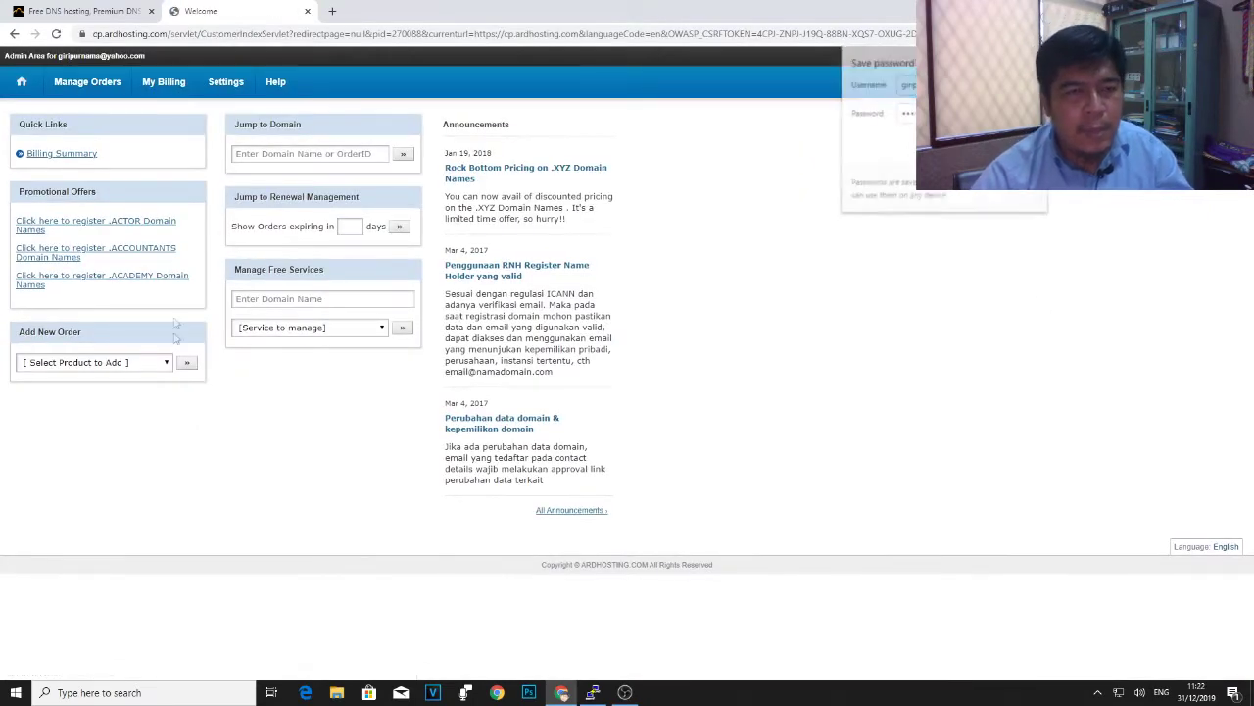
- Dismiss the password warning and open communitypluz.com from Manage Orders > List/Search Orders
{"action": "left_click", "coordinate": [742, 223]}
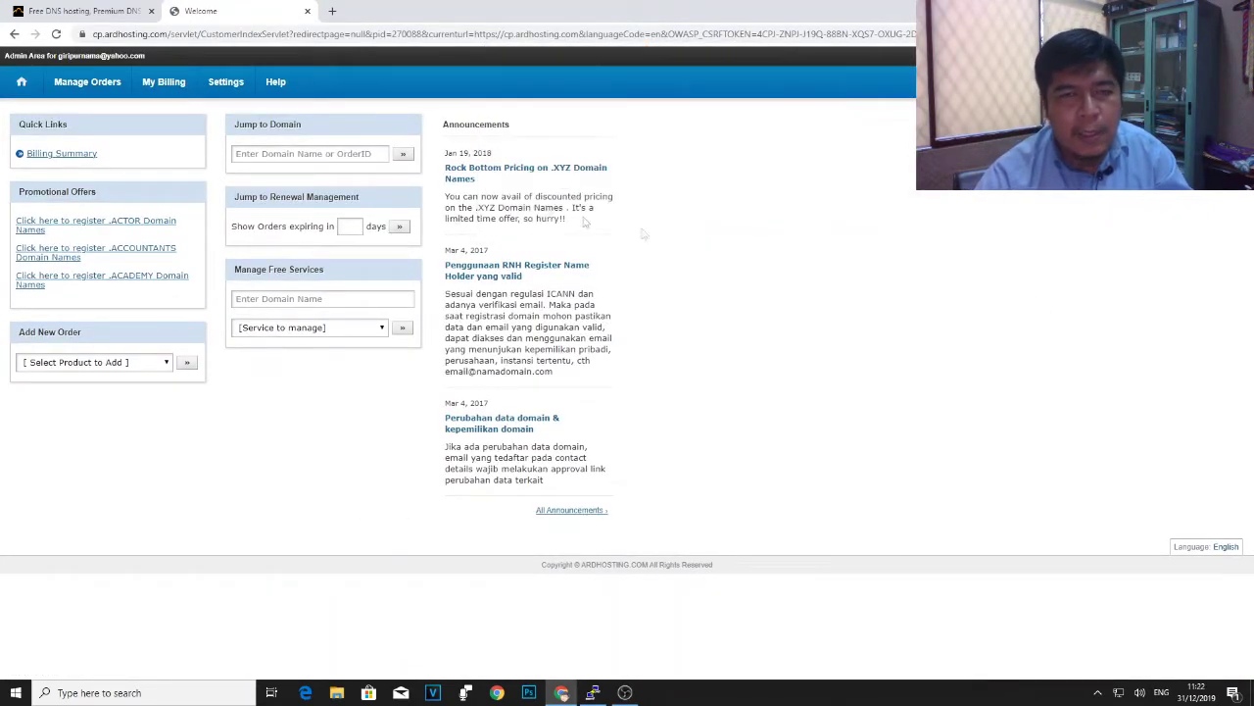
{"action": "mouse_move", "coordinate": [174, 84]}
{"action": "mouse_move", "coordinate": [91, 84]}
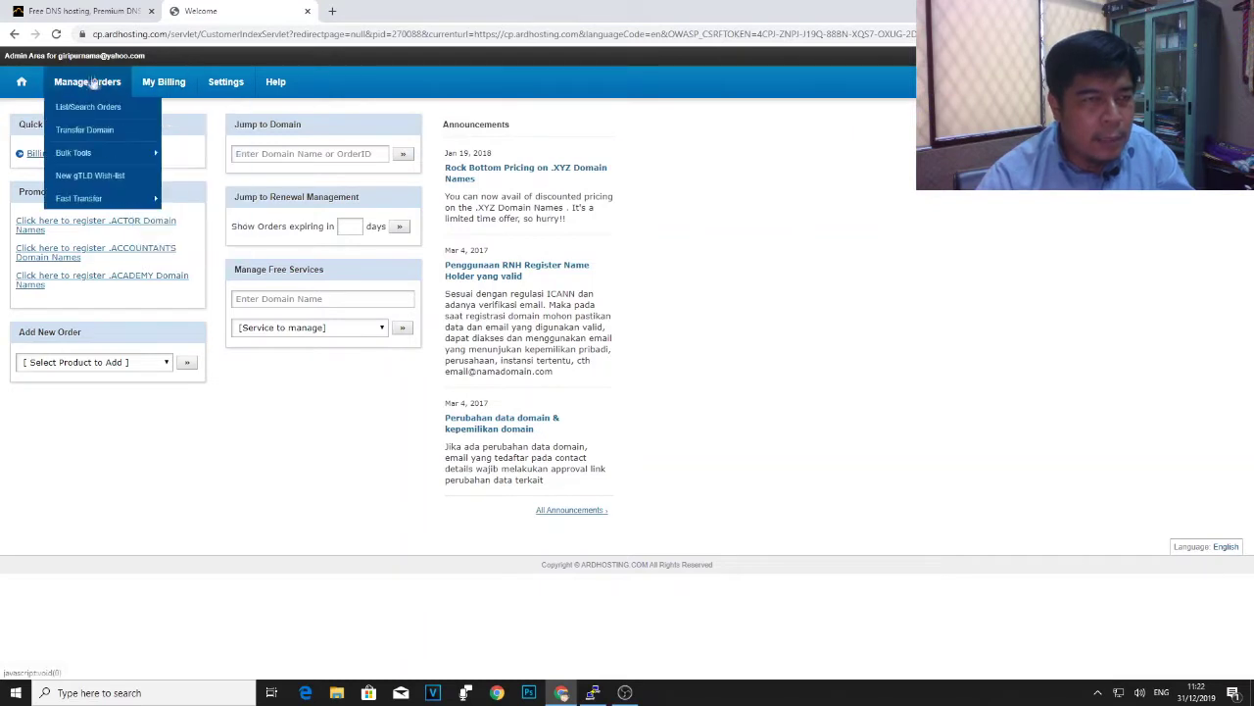
{"action": "left_click", "coordinate": [83, 109]}
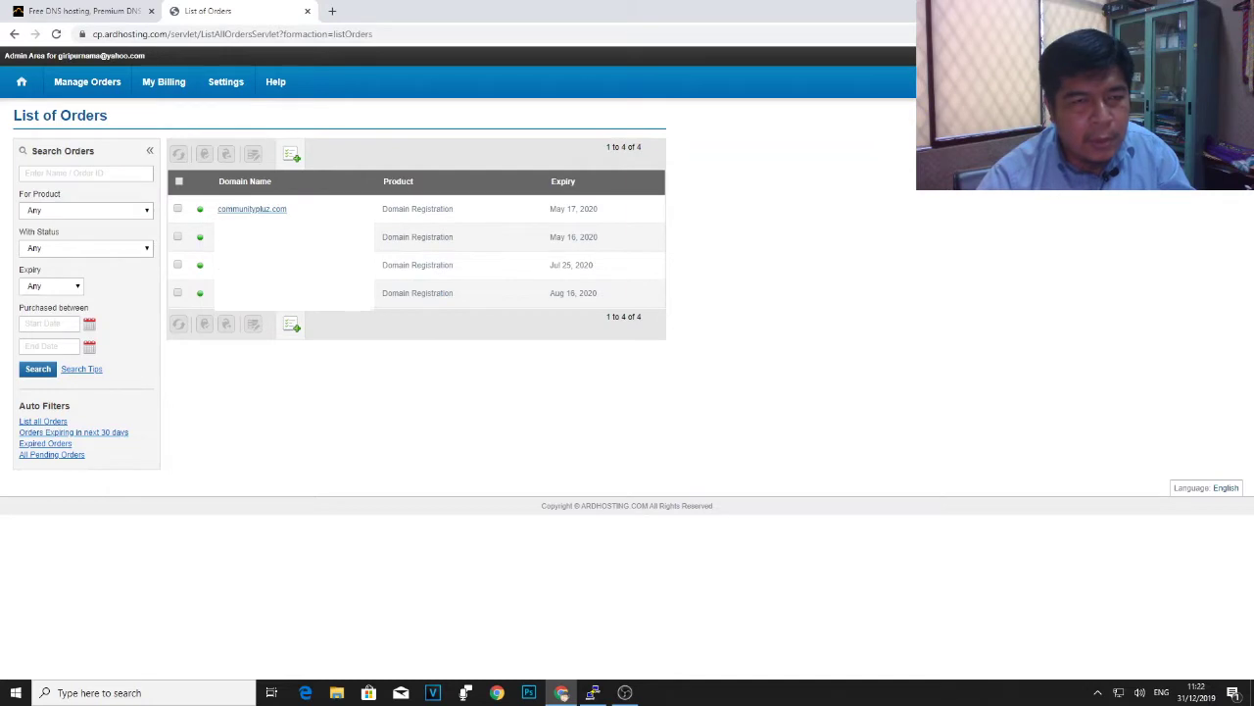
{"action": "left_click", "coordinate": [239, 210]}
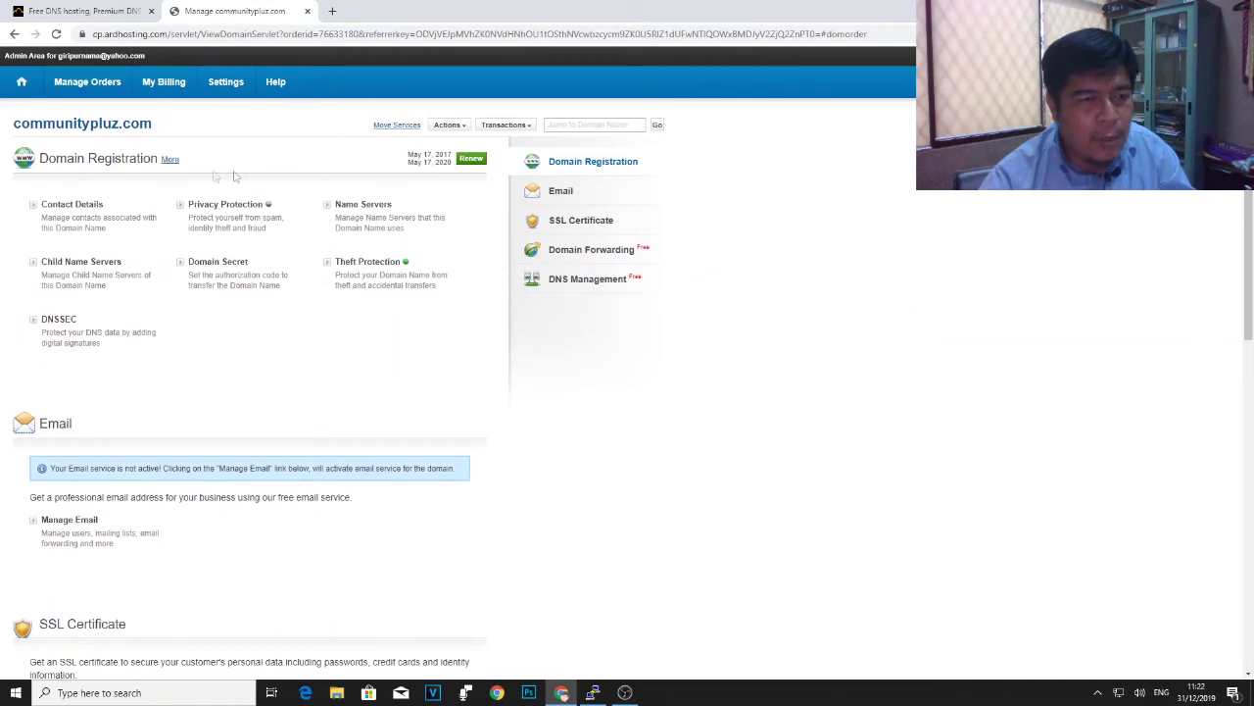
{"action": "left_click", "coordinate": [376, 207]}
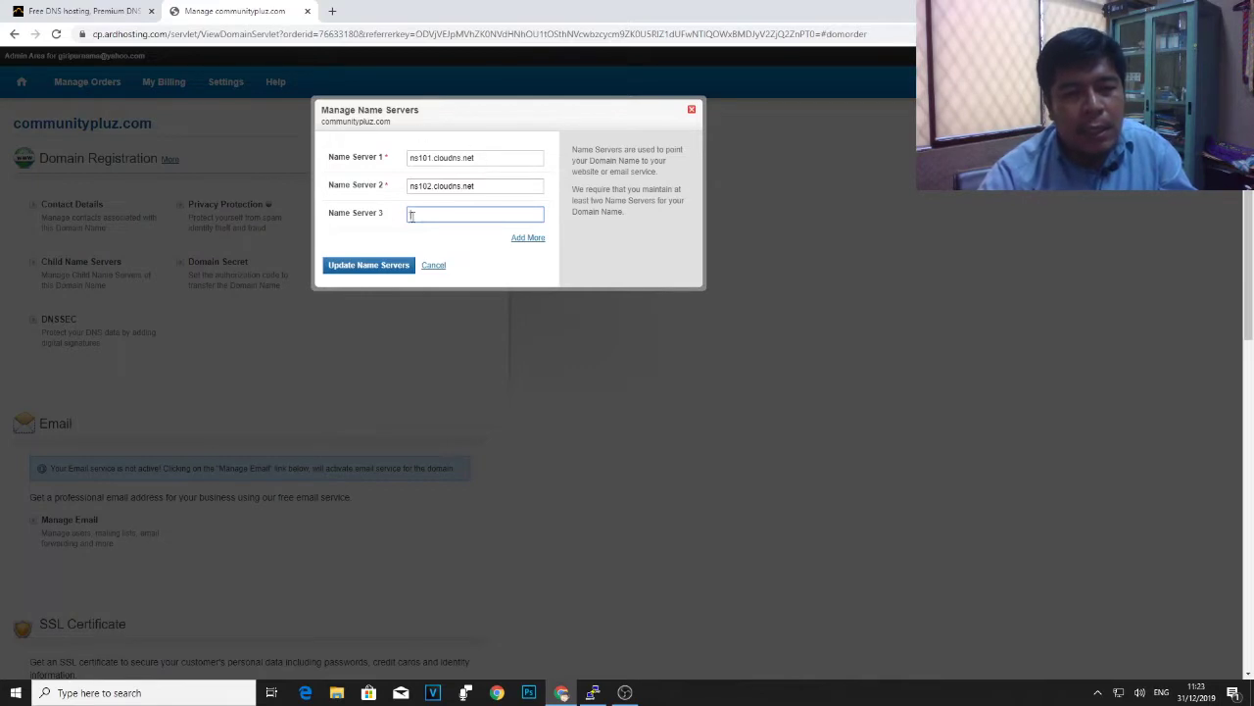
{"action": "left_click_drag", "start_coordinate": [487, 157], "coordinate": [388, 159]}
{"action": "right_click", "coordinate": [446, 159]}
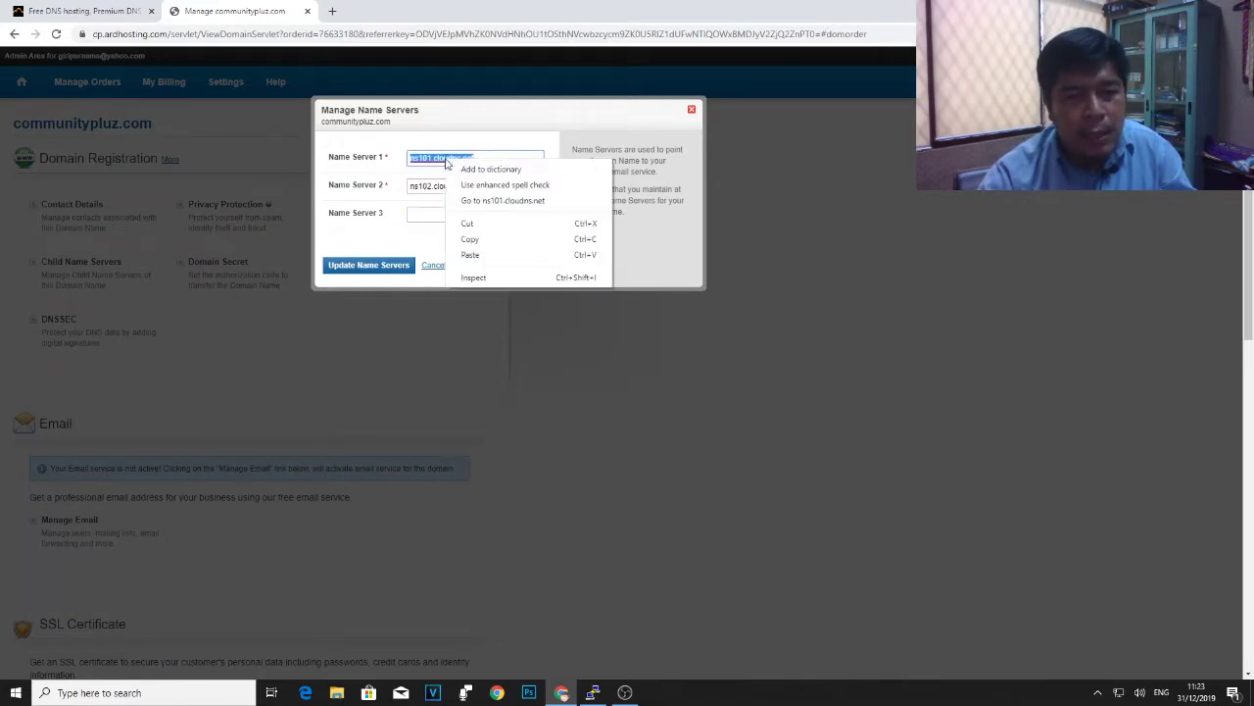
{"action": "left_click", "coordinate": [480, 139]}
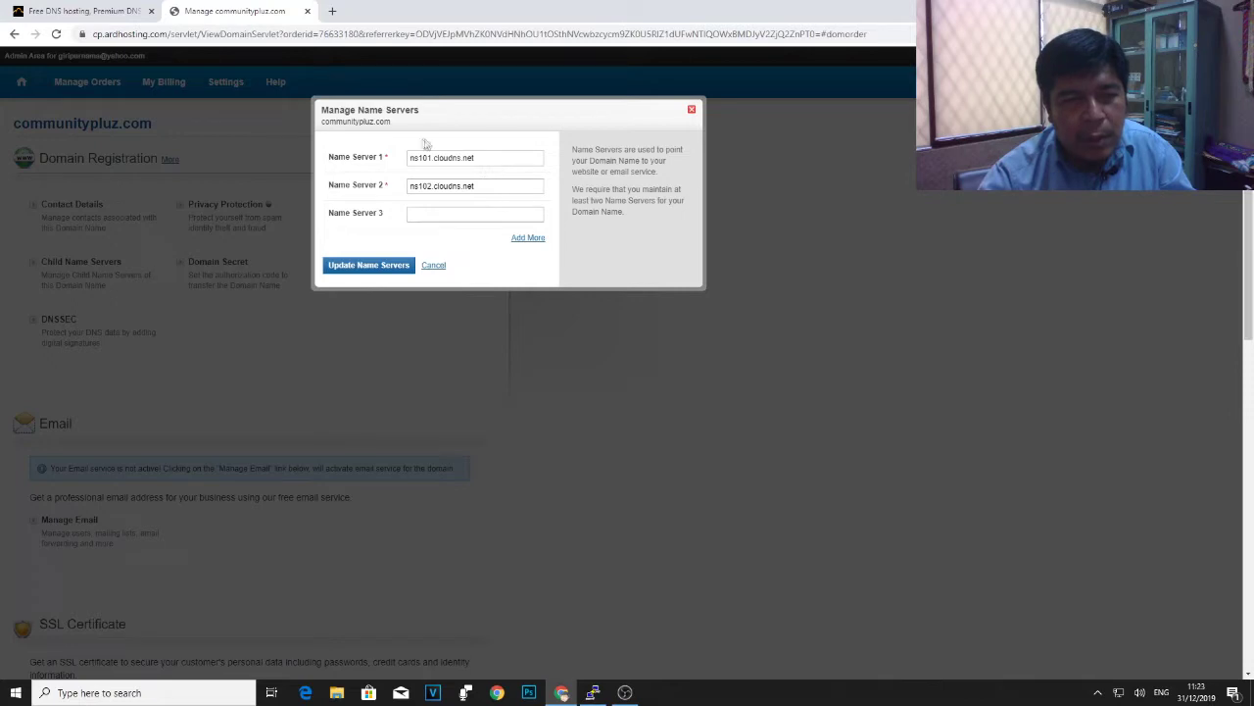
{"action": "left_click", "coordinate": [692, 112]}
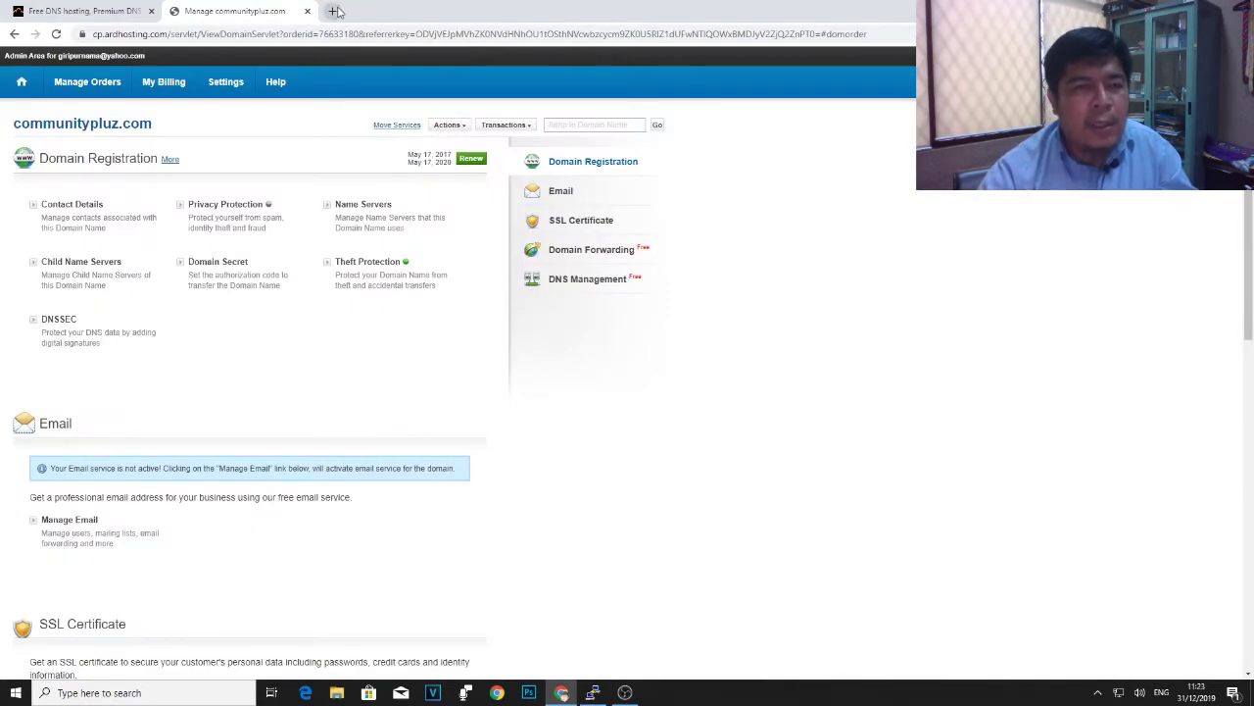
- Switch to the ClouDNS tab at asia.cloudns.net and browse the pricing cards
{"action": "left_click", "coordinate": [64, 13]}
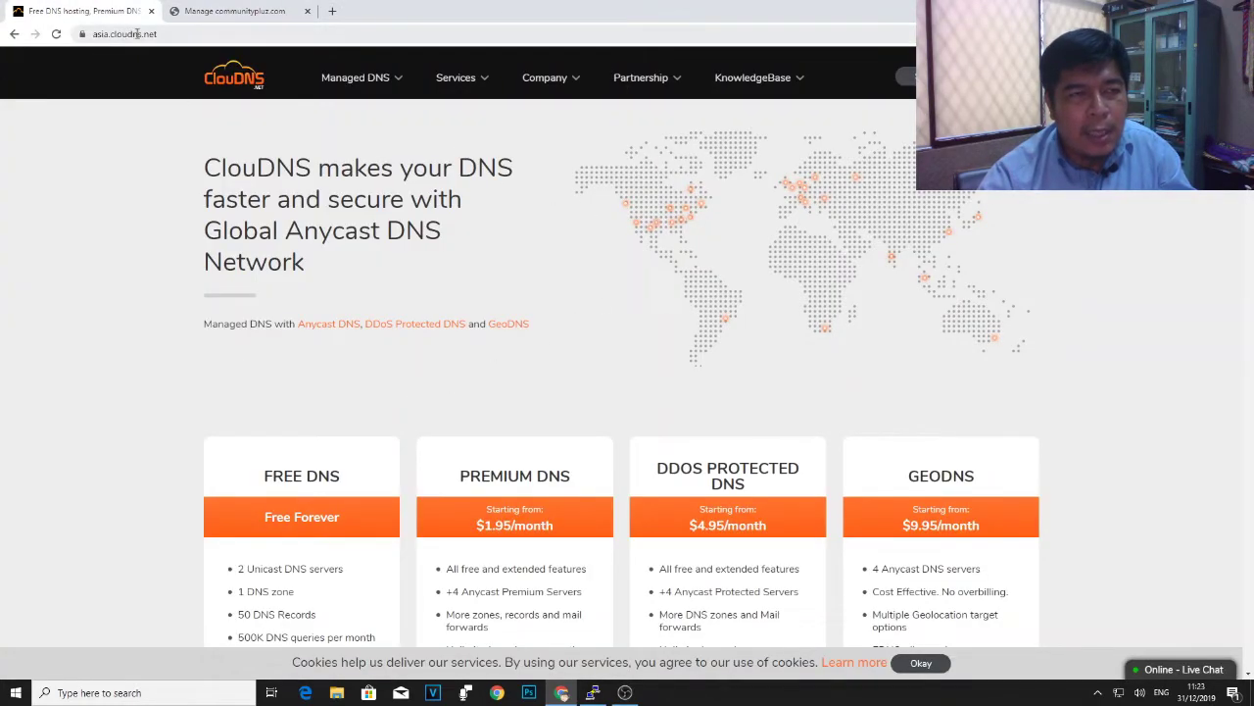
{"action": "left_click", "coordinate": [172, 33]}
{"action": "left_click", "coordinate": [186, 34]}
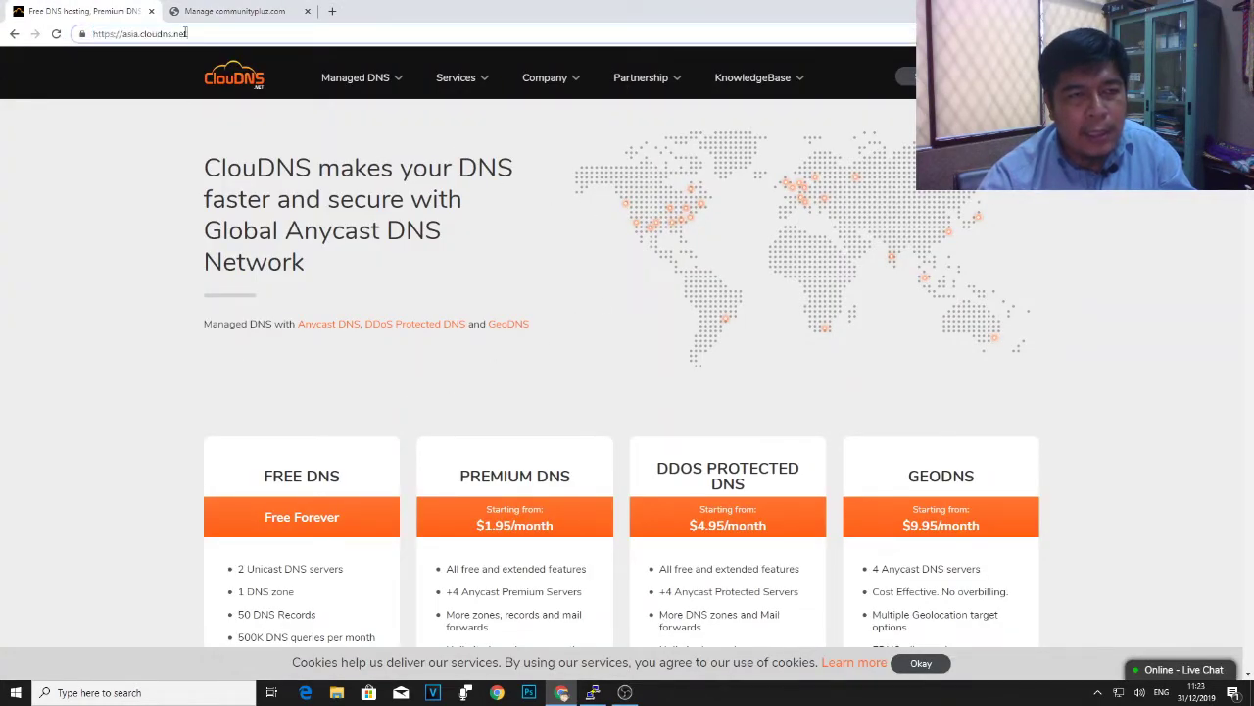
{"action": "scroll", "coordinate": [482, 372], "scroll_direction": "down", "scroll_amount": 3}
{"action": "scroll", "coordinate": [481, 372], "scroll_direction": "up", "scroll_amount": 3}
{"action": "scroll", "coordinate": [482, 371], "scroll_direction": "down", "scroll_amount": 3}
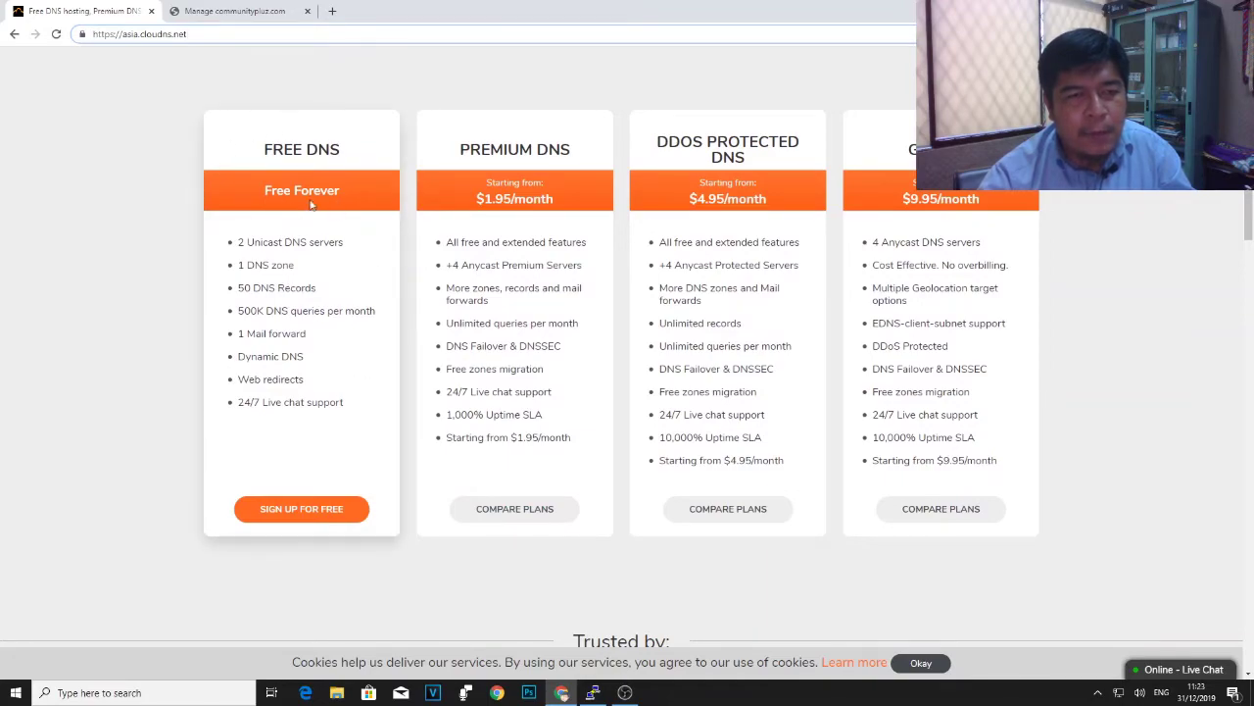
{"action": "scroll", "coordinate": [339, 194], "scroll_direction": "up", "scroll_amount": 3}
{"action": "scroll", "coordinate": [331, 205], "scroll_direction": "down", "scroll_amount": 3}
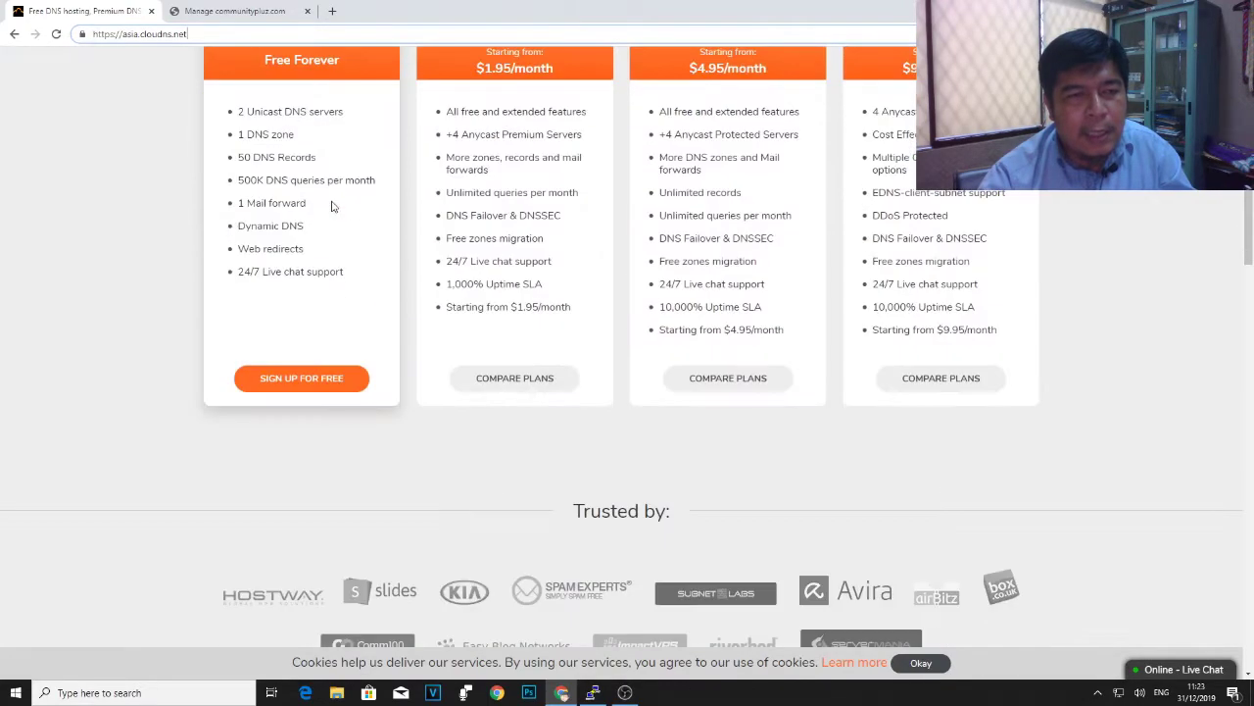
{"action": "scroll", "coordinate": [331, 206], "scroll_direction": "up", "scroll_amount": 2}
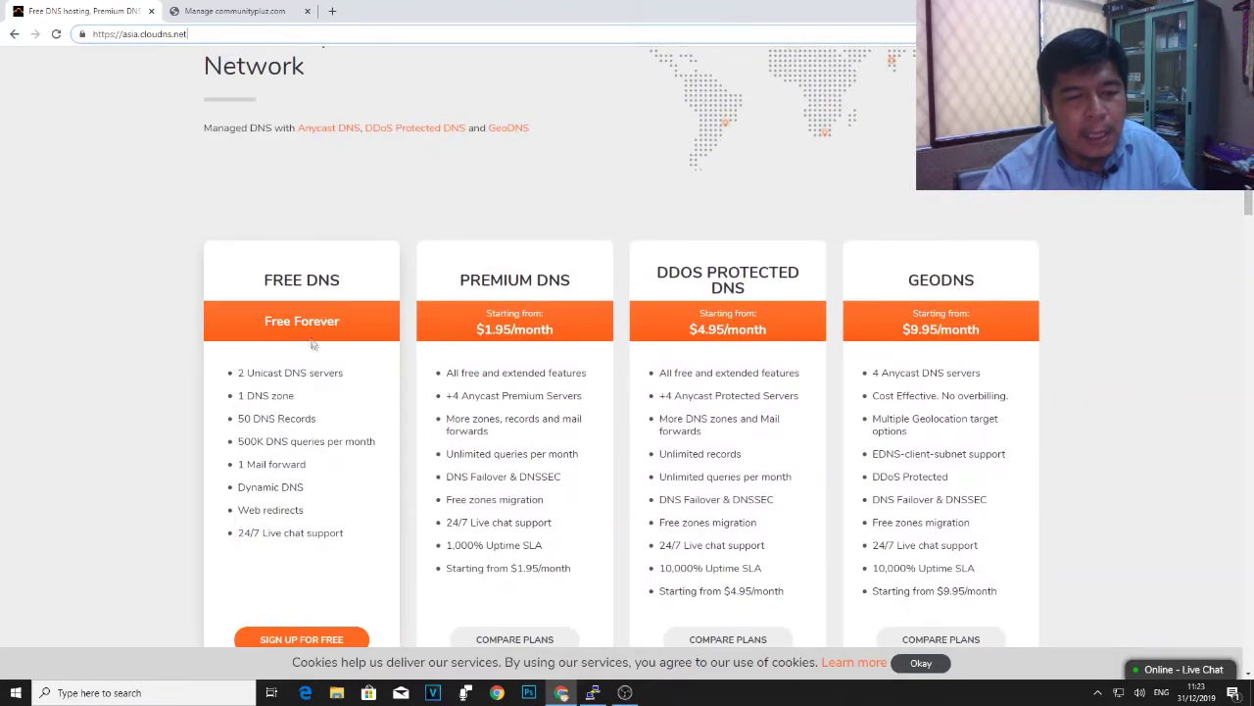
- Bring up the ClouDNS Login dialog from the page header
{"action": "scroll", "coordinate": [225, 356], "scroll_direction": "up", "scroll_amount": 2}
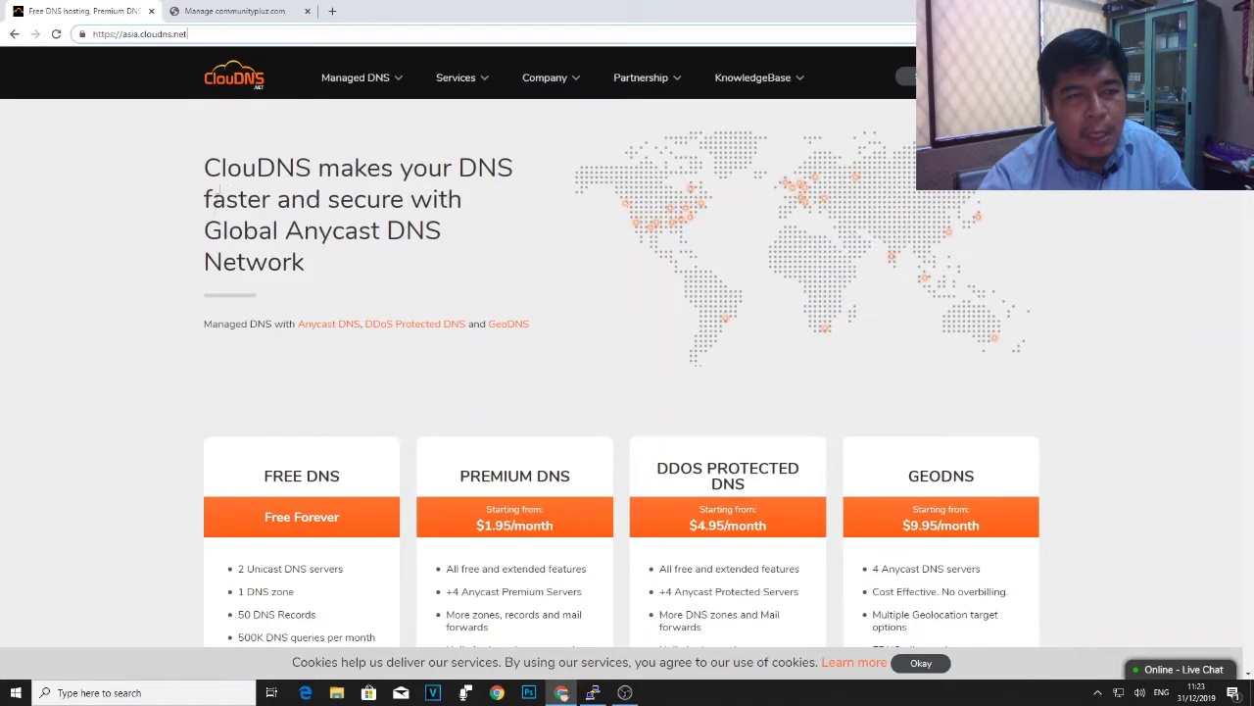
{"action": "scroll", "coordinate": [294, 392], "scroll_direction": "down", "scroll_amount": 5}
{"action": "scroll", "coordinate": [314, 470], "scroll_direction": "up", "scroll_amount": 2}
{"action": "scroll", "coordinate": [294, 325], "scroll_direction": "down", "scroll_amount": 1}
{"action": "scroll", "coordinate": [294, 325], "scroll_direction": "up", "scroll_amount": 3}
{"action": "left_click", "coordinate": [907, 78]}
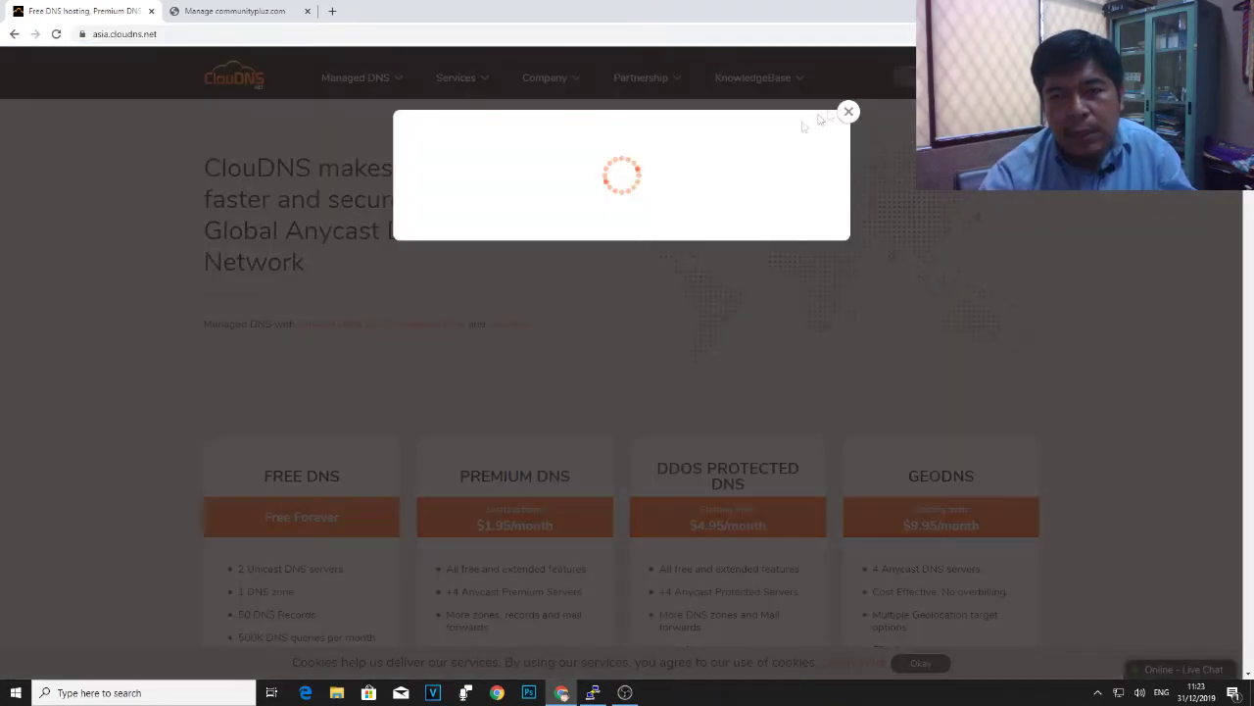
- Sign in to ClouDNS with the account e-mail from autofill and the password
{"action": "left_click", "coordinate": [622, 190]}
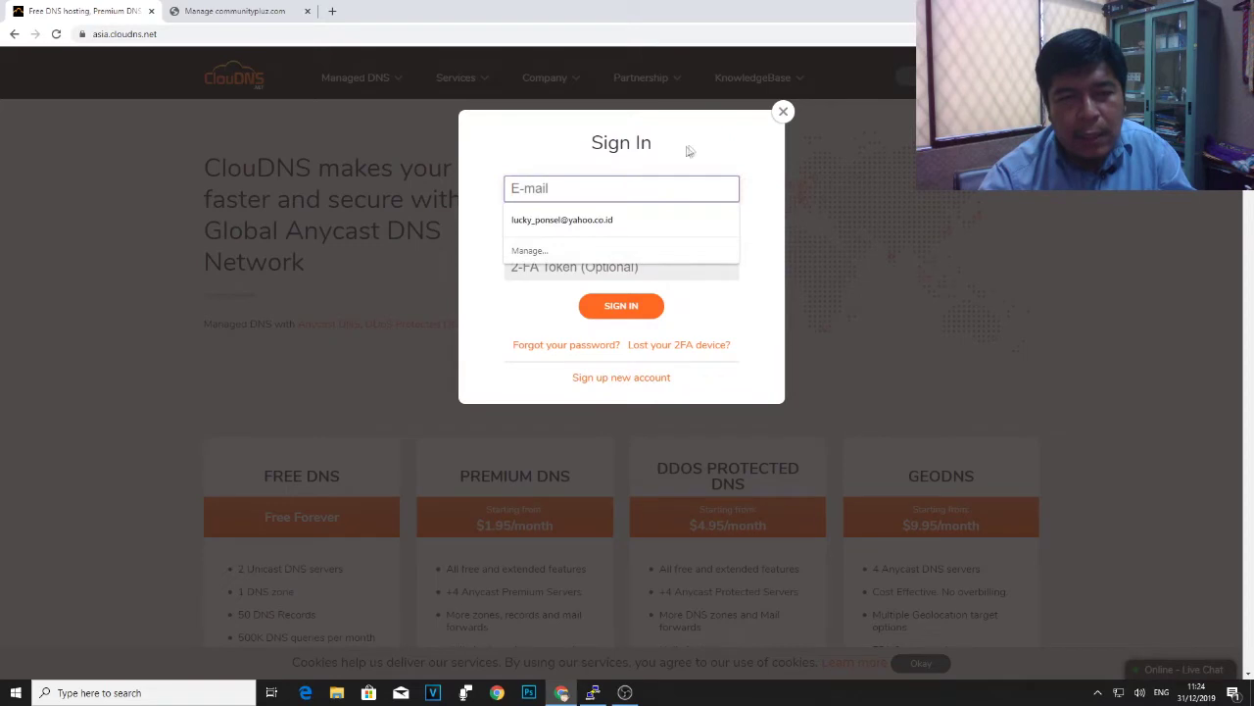
{"action": "left_click", "coordinate": [685, 154]}
{"action": "left_click", "coordinate": [607, 190]}
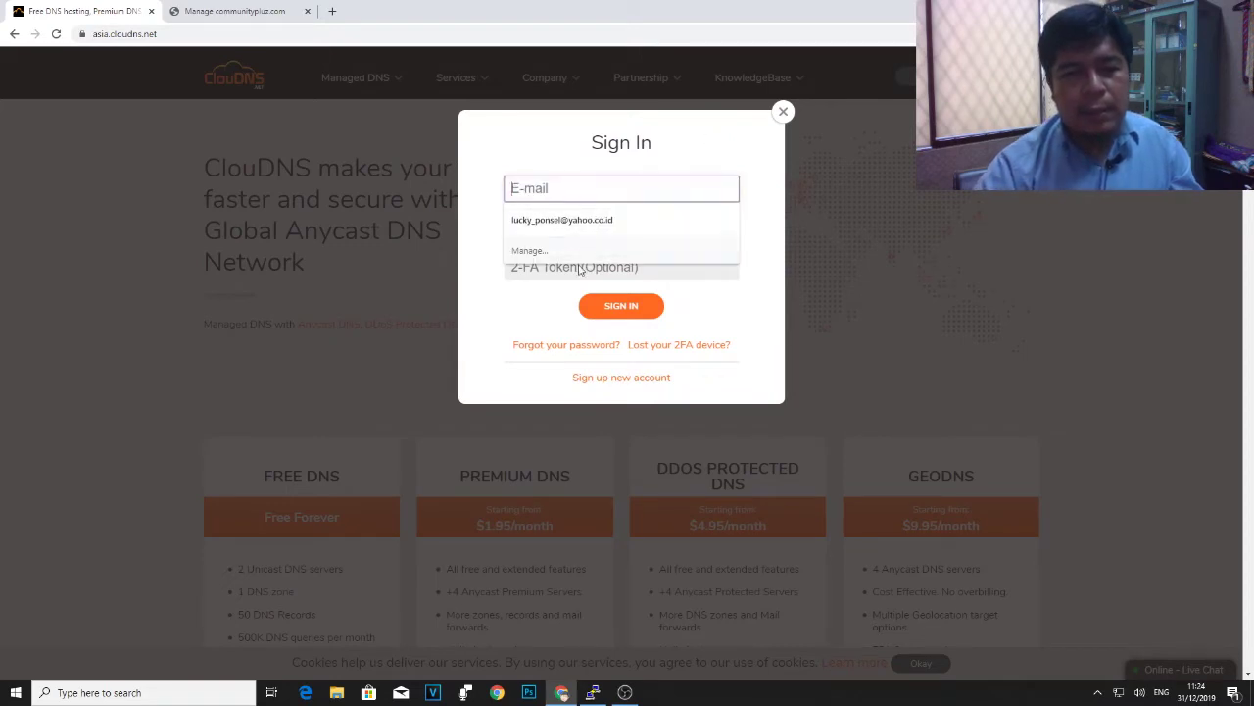
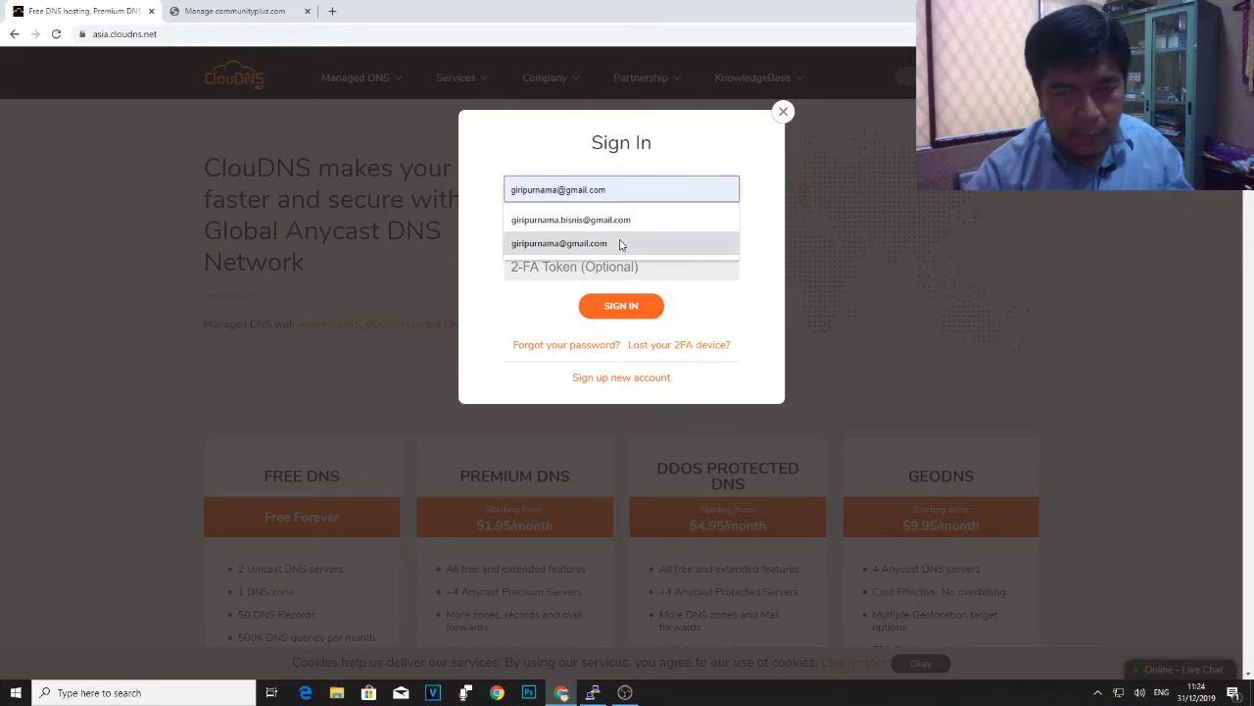
{"action": "left_click", "coordinate": [622, 243]}
{"action": "left_click", "coordinate": [578, 229]}
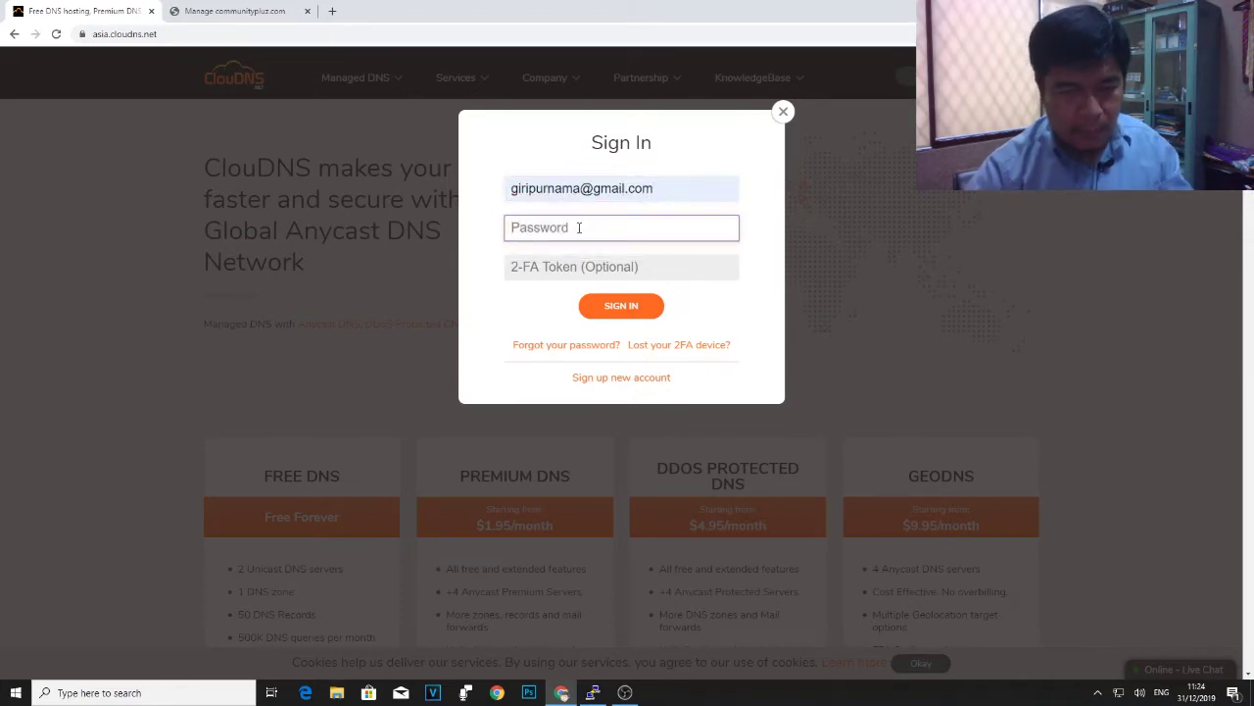
{"action": "type", "text": "**********"}
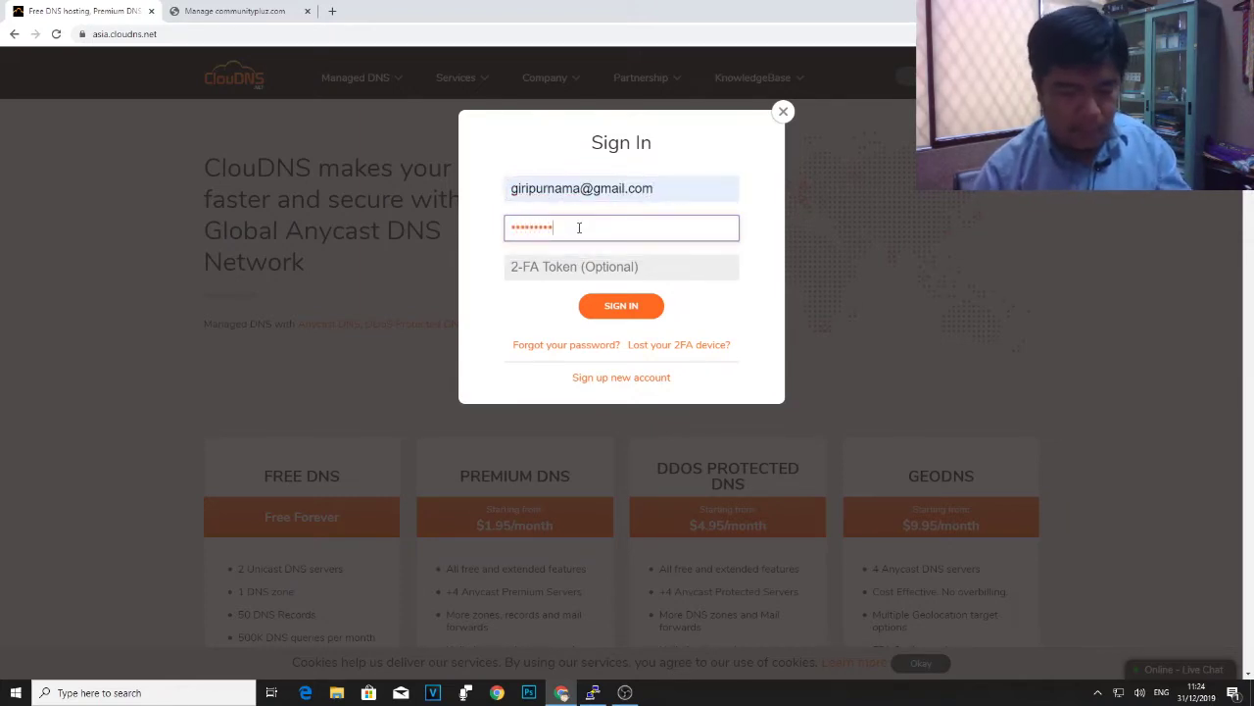
{"action": "left_click", "coordinate": [635, 307]}
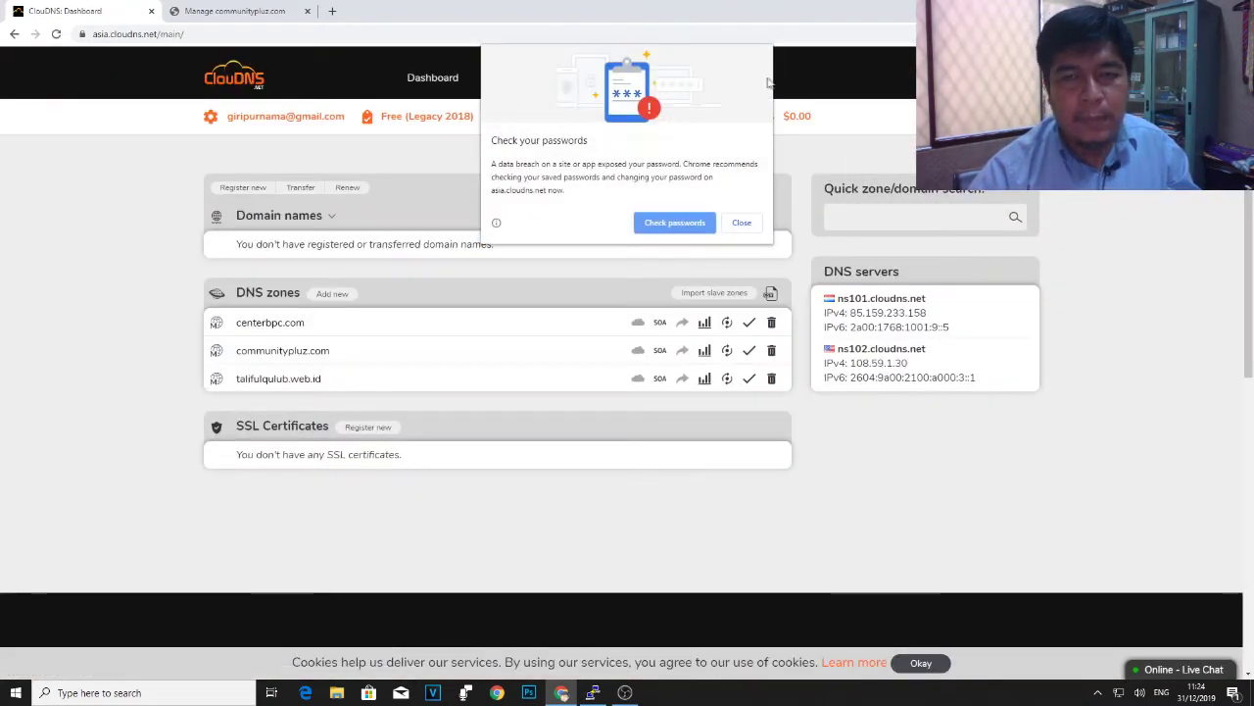
- Dismiss the password warning, then open and close the add-zone type chooser without adding anything
{"action": "left_click", "coordinate": [740, 223]}
{"action": "scroll", "coordinate": [523, 294], "scroll_direction": "down", "scroll_amount": 2}
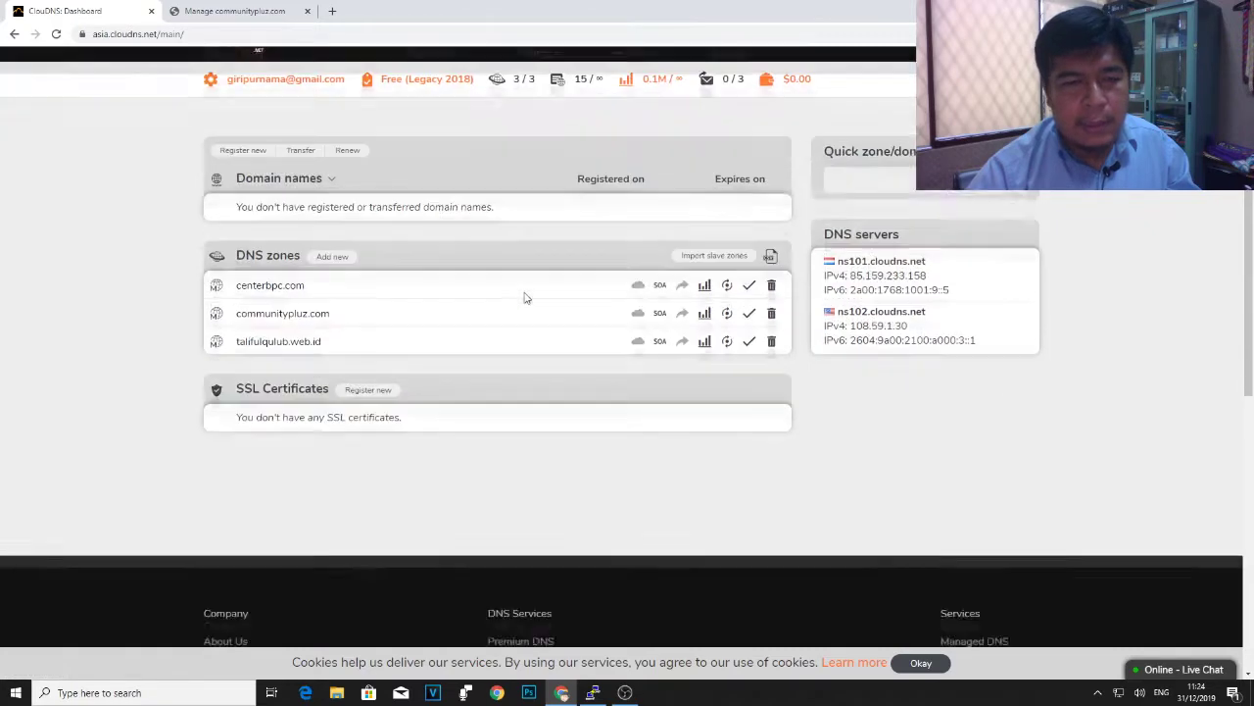
{"action": "scroll", "coordinate": [263, 201], "scroll_direction": "up", "scroll_amount": 1}
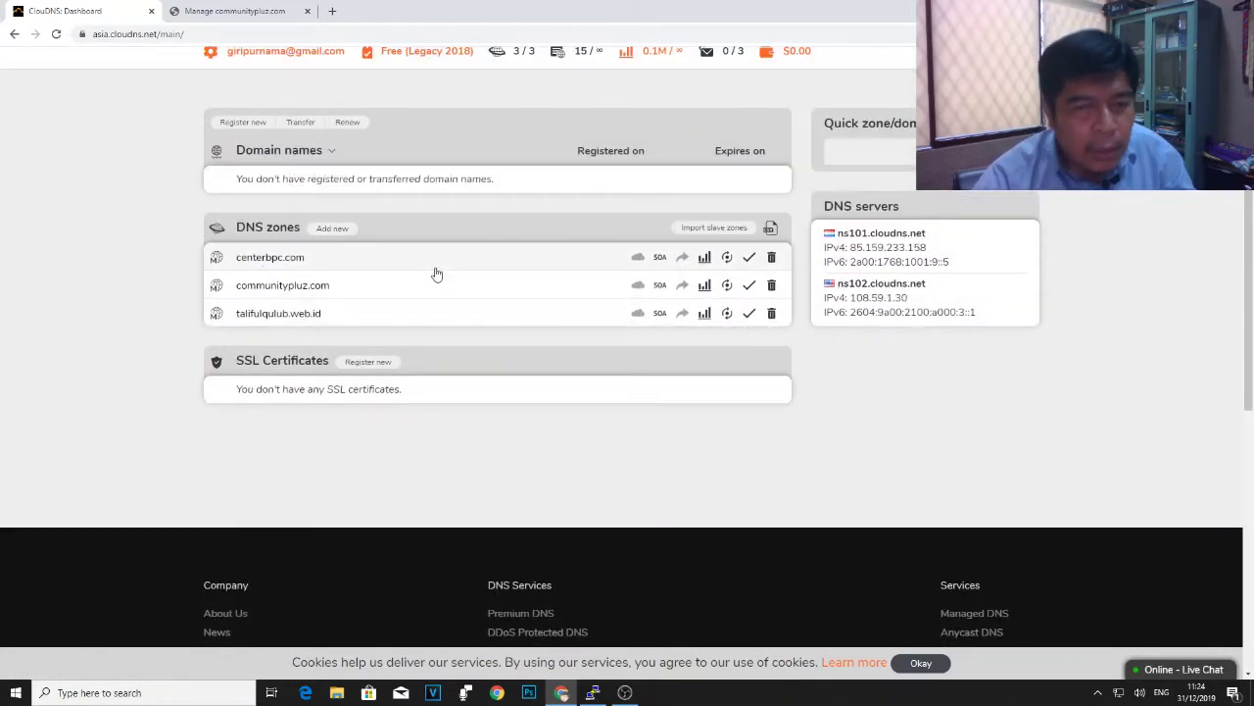
{"action": "scroll", "coordinate": [438, 274], "scroll_direction": "up", "scroll_amount": 1}
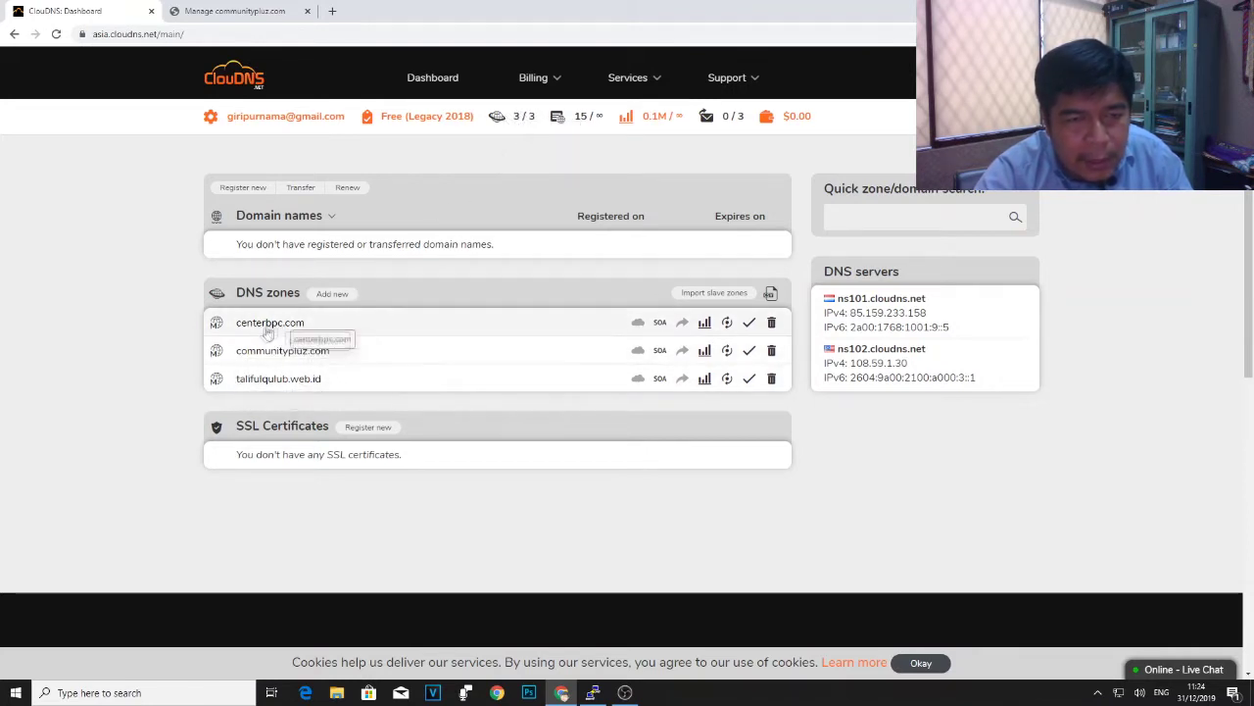
{"action": "left_click", "coordinate": [338, 294]}
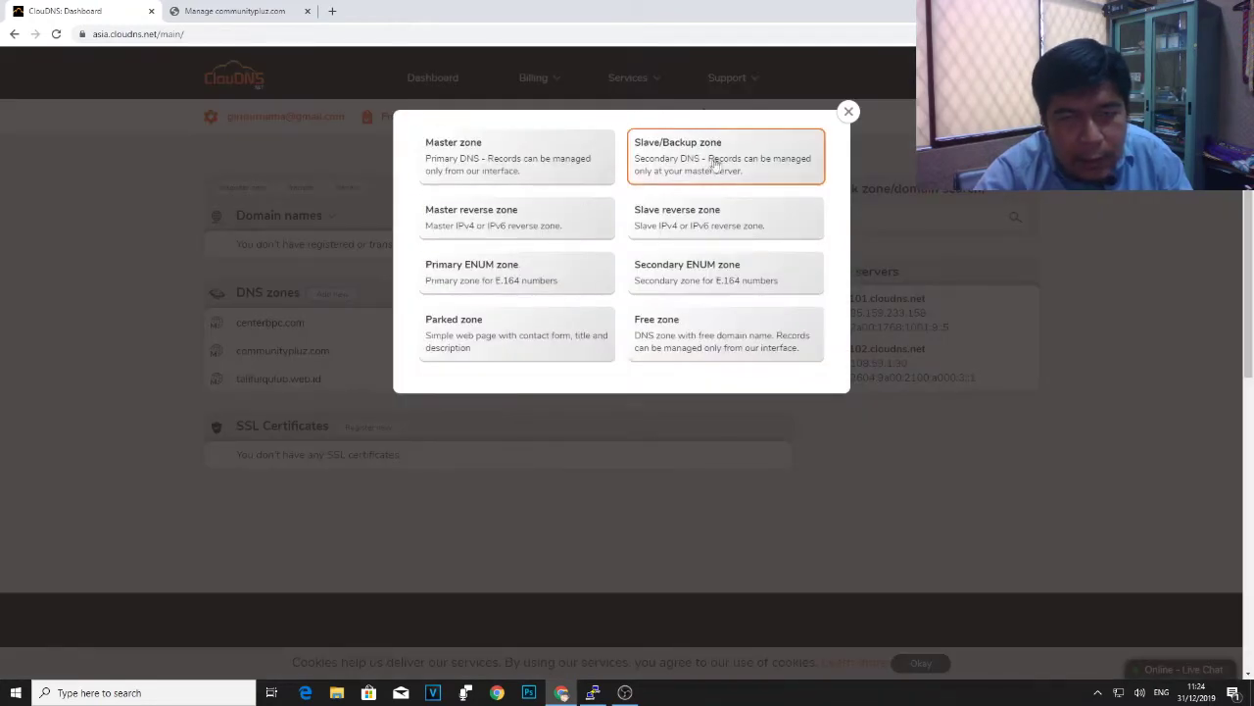
{"action": "left_click", "coordinate": [849, 112]}
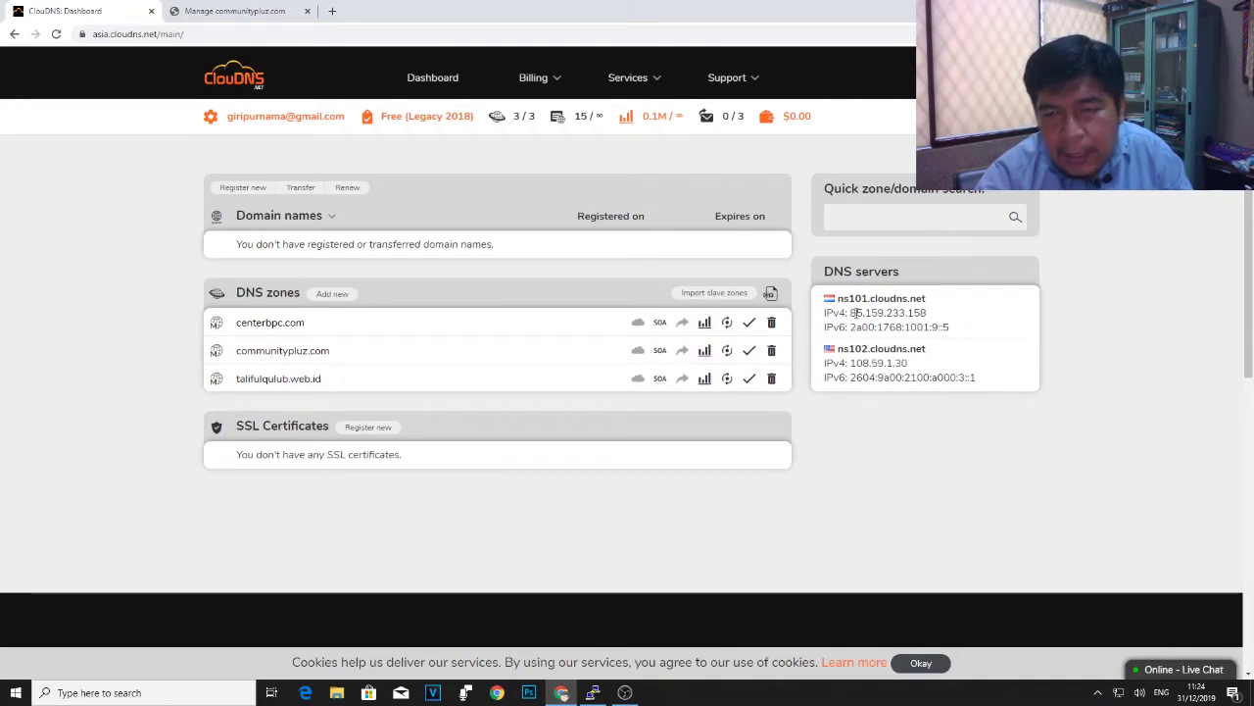
{"action": "left_click_drag", "start_coordinate": [838, 298], "coordinate": [929, 304]}
{"action": "left_click_drag", "start_coordinate": [833, 350], "coordinate": [931, 353]}
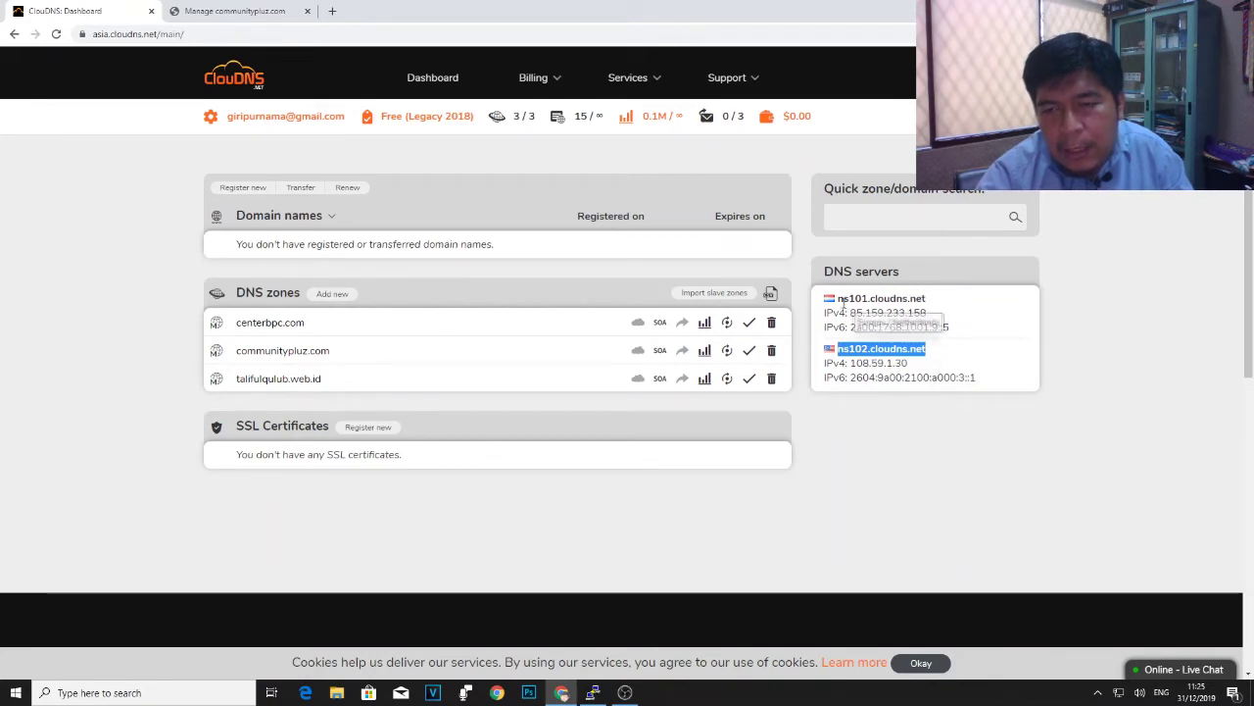
{"action": "left_click_drag", "start_coordinate": [834, 299], "coordinate": [933, 304]}
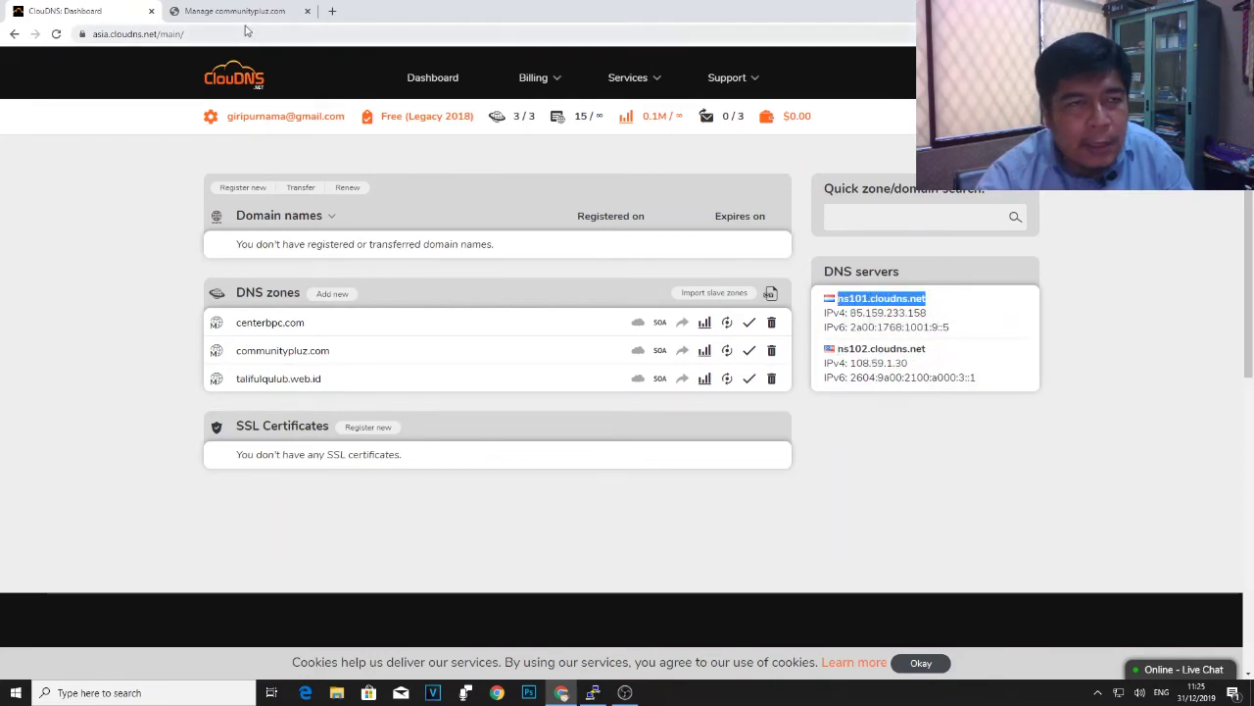
{"action": "left_click", "coordinate": [246, 10]}
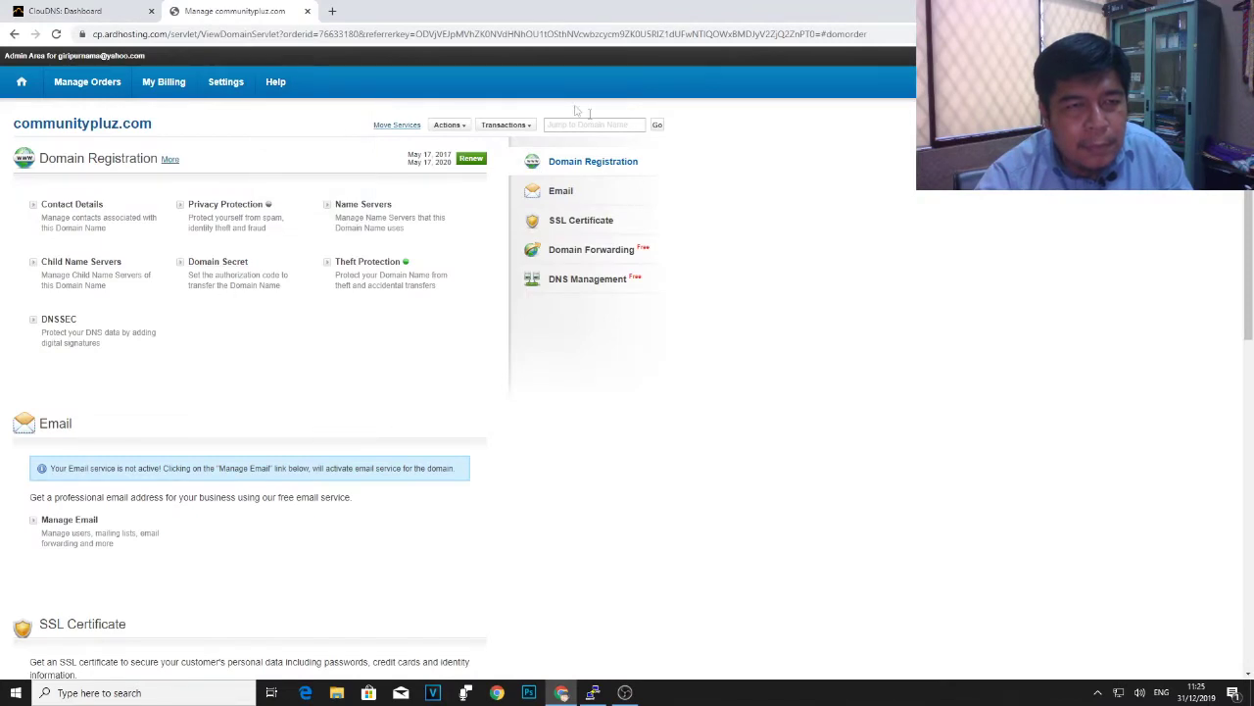
{"action": "left_click", "coordinate": [378, 208]}
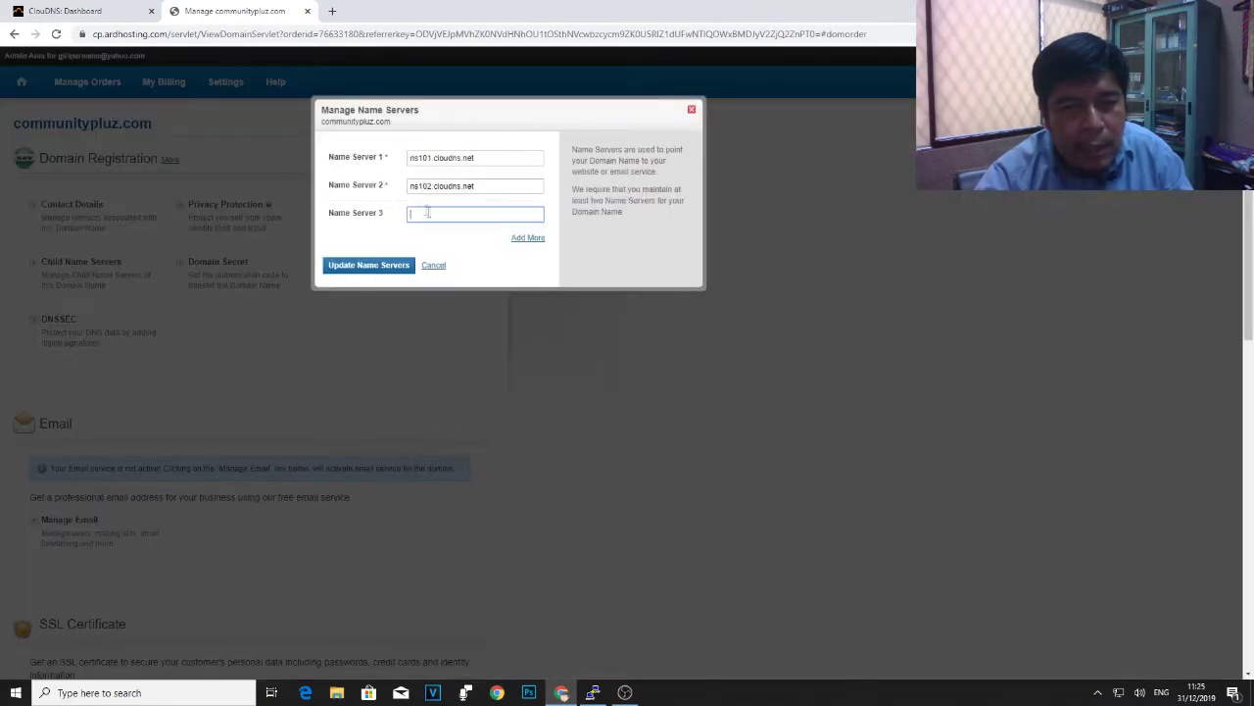
{"action": "left_click", "coordinate": [691, 110]}
{"action": "key", "text": "ctrl+shift+Tab"}
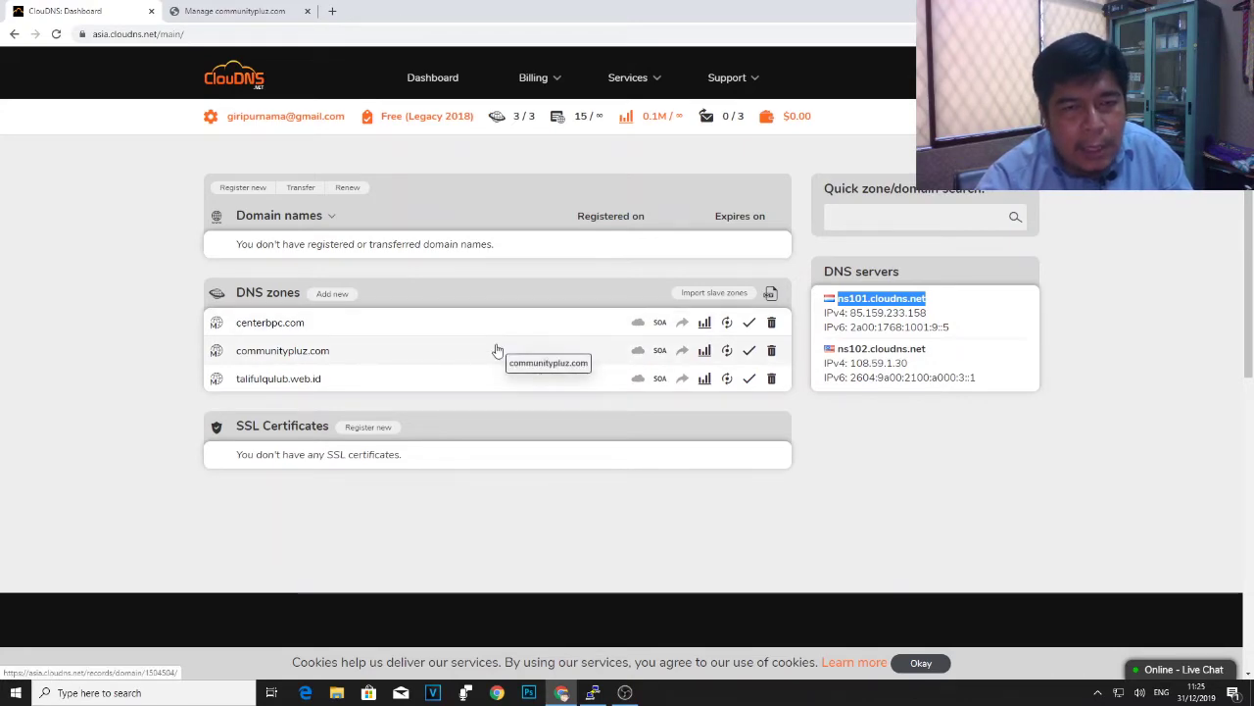
{"action": "scroll", "coordinate": [497, 350], "scroll_direction": "down", "scroll_amount": 1}
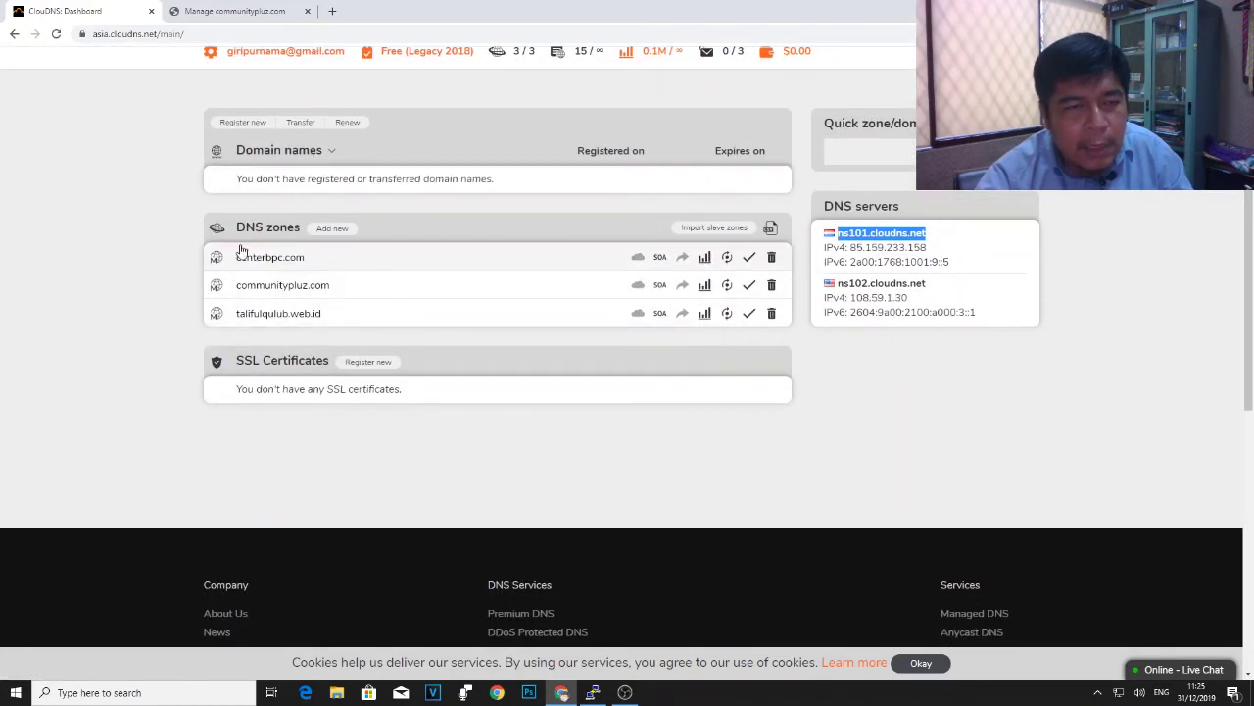
{"action": "scroll", "coordinate": [546, 324], "scroll_direction": "up", "scroll_amount": 1}
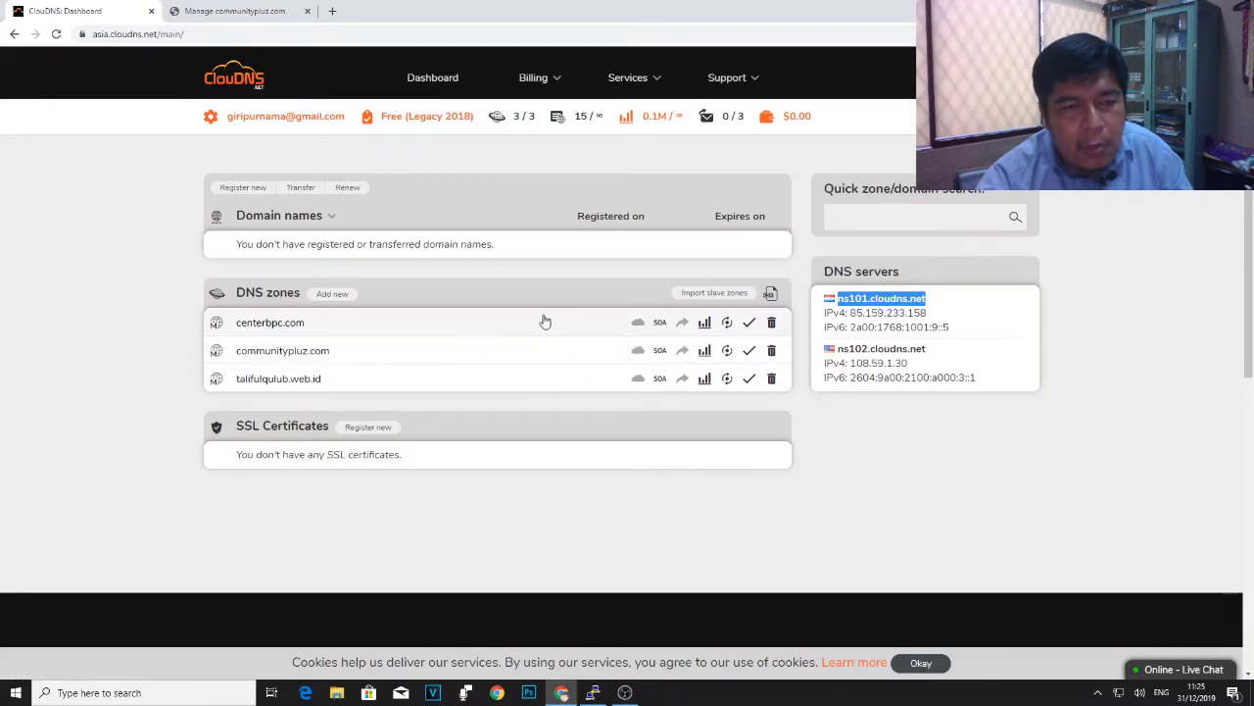
{"action": "left_click", "coordinate": [335, 293]}
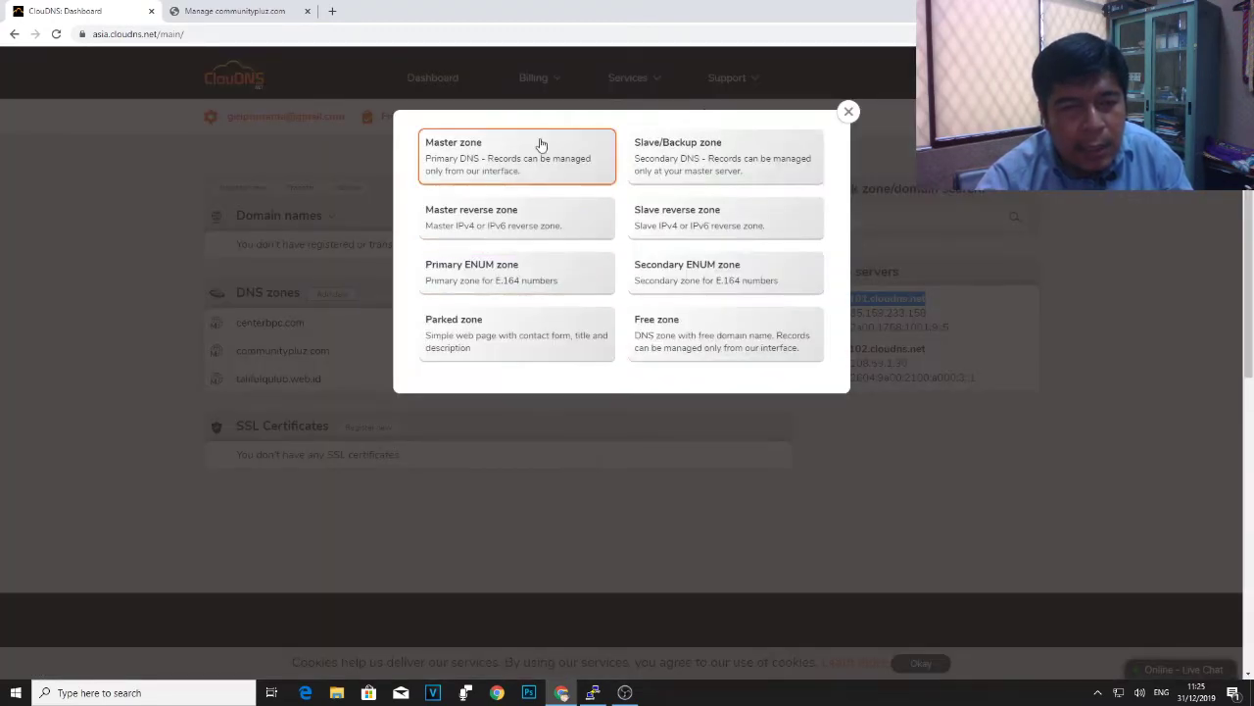
{"action": "left_click", "coordinate": [523, 157]}
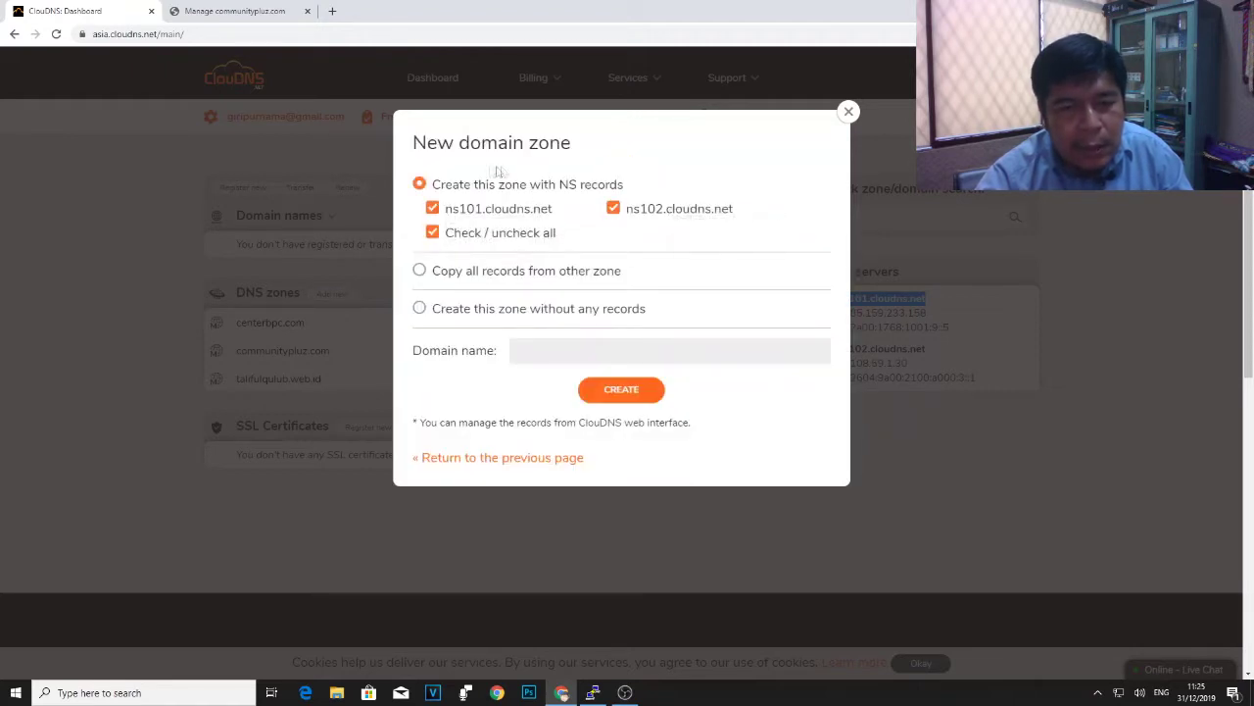
{"action": "left_click", "coordinate": [592, 351]}
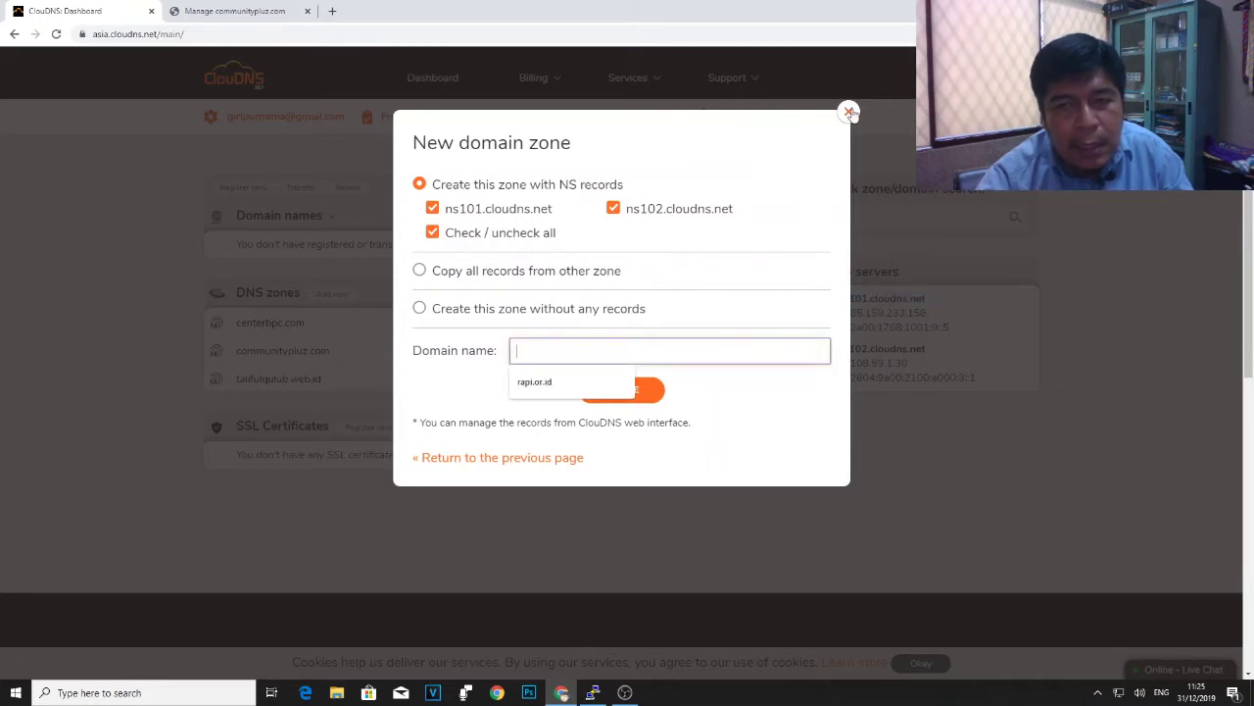
{"action": "left_click", "coordinate": [848, 112]}
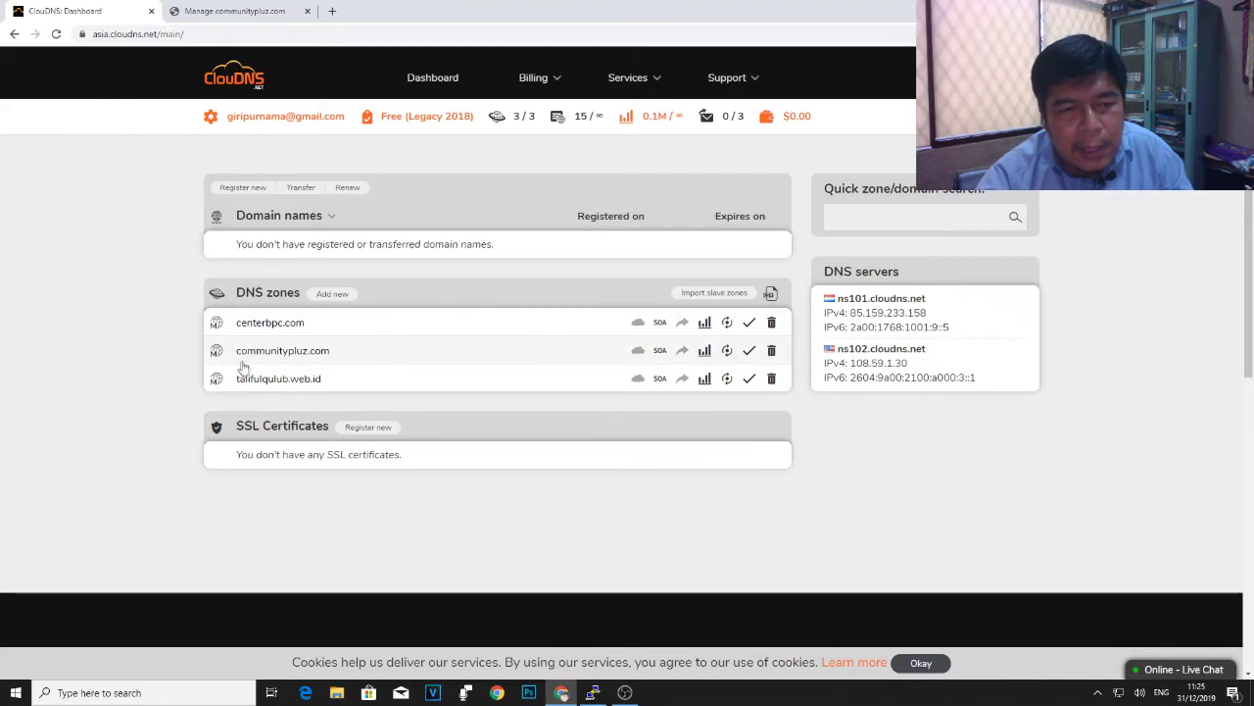
{"action": "scroll", "coordinate": [677, 304], "scroll_direction": "down", "scroll_amount": 2}
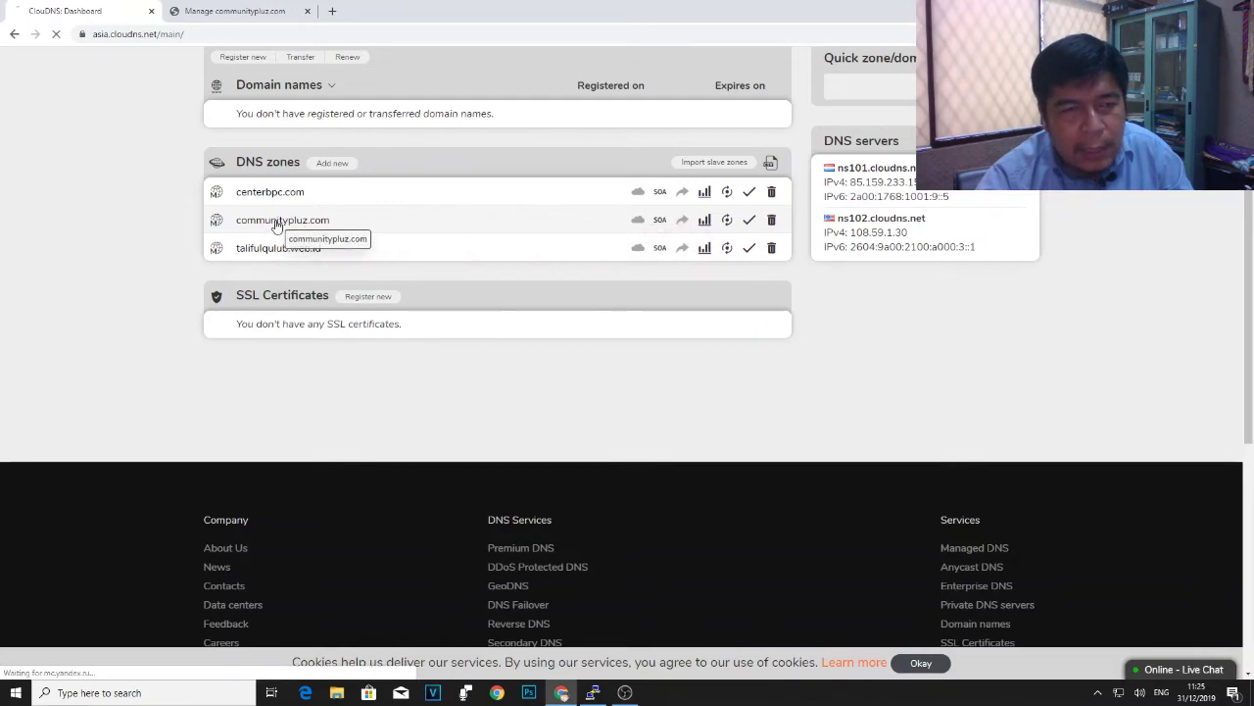
- Review communitypluz.com's records: root and www A to 103.236.160.30, ns101/ns102 NS
{"action": "left_click", "coordinate": [276, 227]}
{"action": "scroll", "coordinate": [615, 397], "scroll_direction": "down", "scroll_amount": 2}
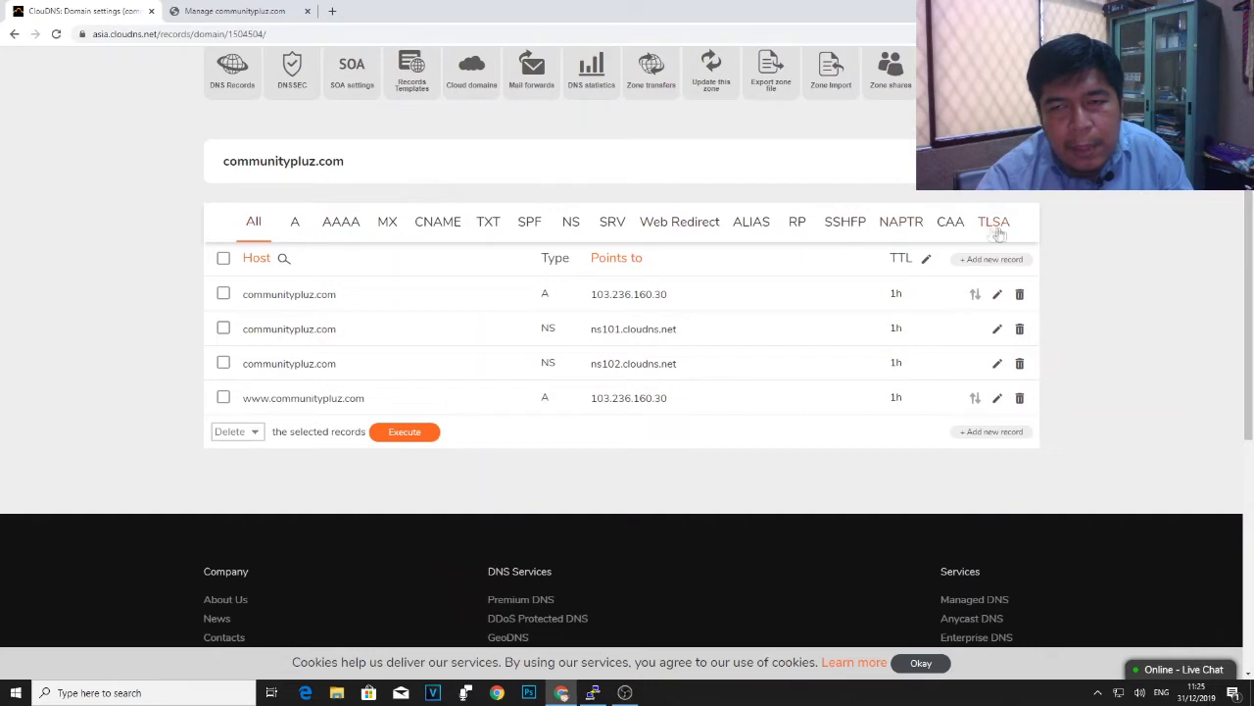
{"action": "scroll", "coordinate": [487, 317], "scroll_direction": "up", "scroll_amount": 2}
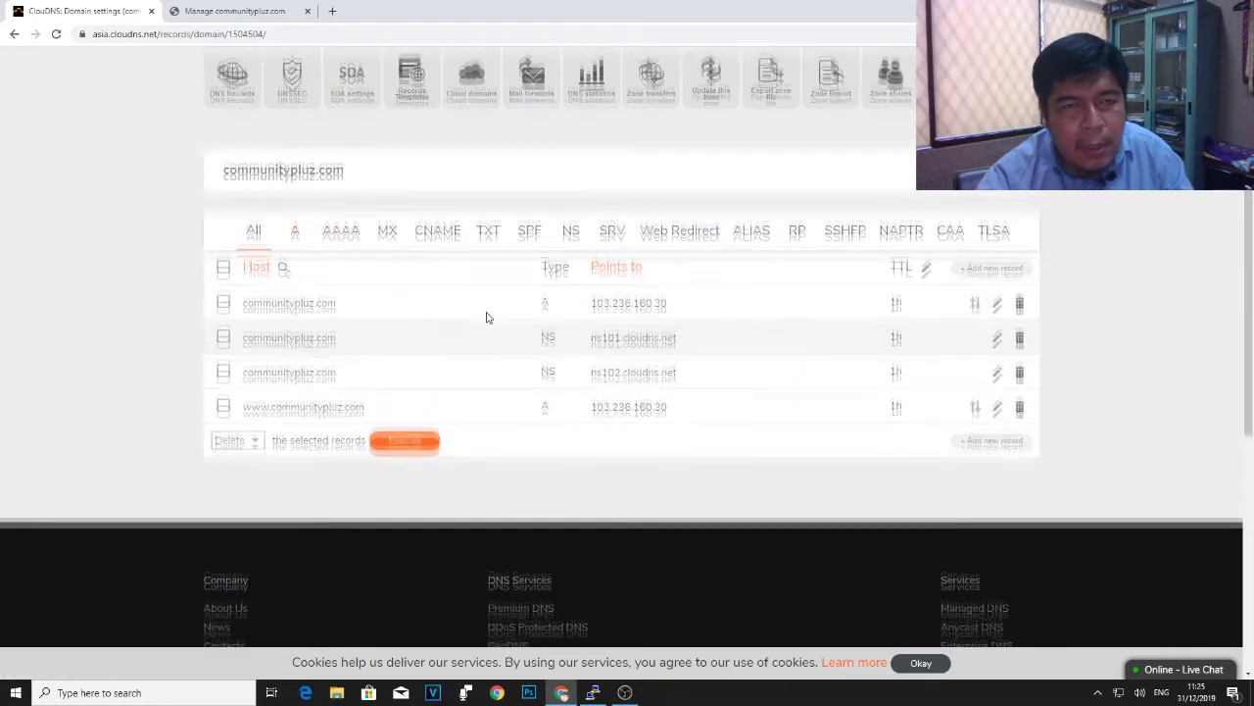
{"action": "scroll", "coordinate": [487, 317], "scroll_direction": "down", "scroll_amount": 3}
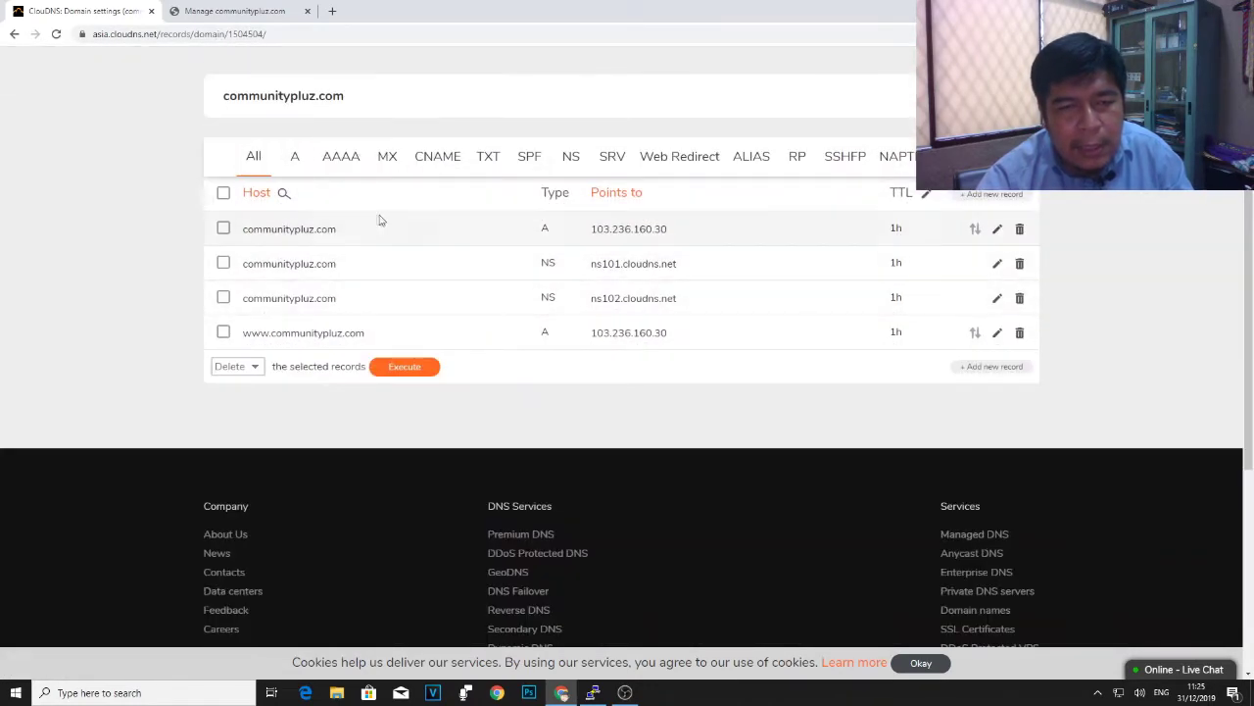
{"action": "scroll", "coordinate": [392, 241], "scroll_direction": "up", "scroll_amount": 2}
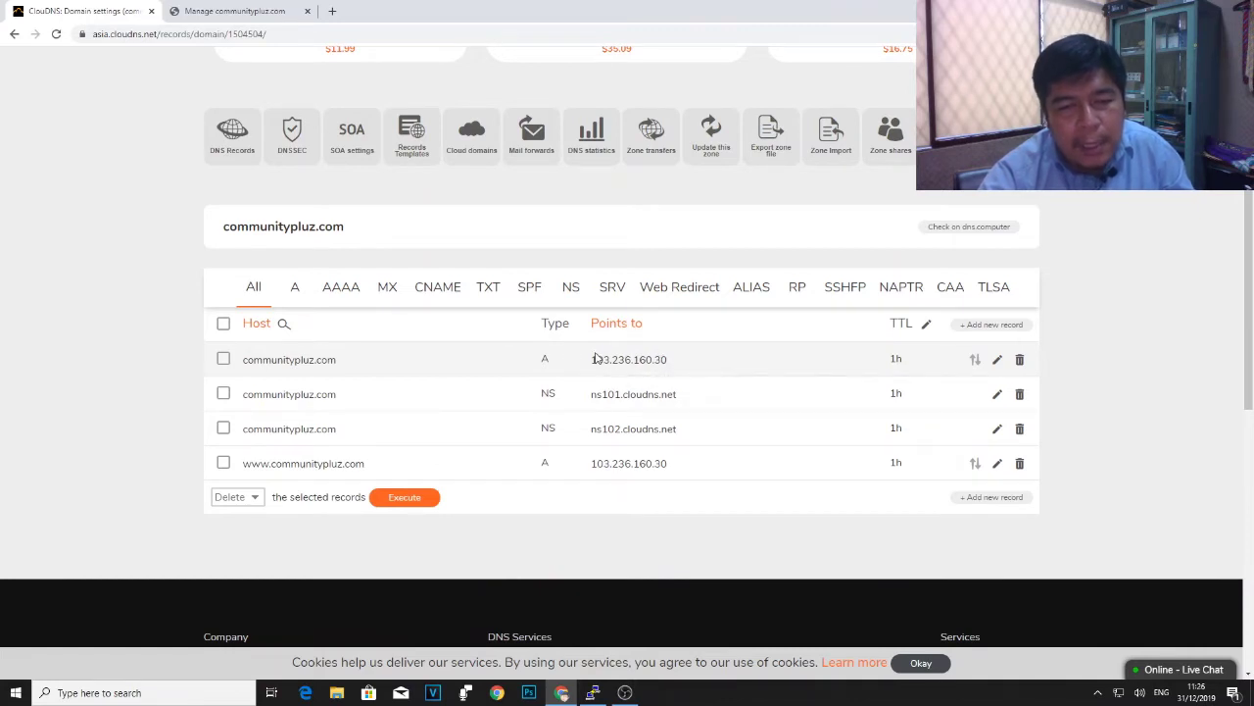
{"action": "scroll", "coordinate": [594, 359], "scroll_direction": "down", "scroll_amount": 1}
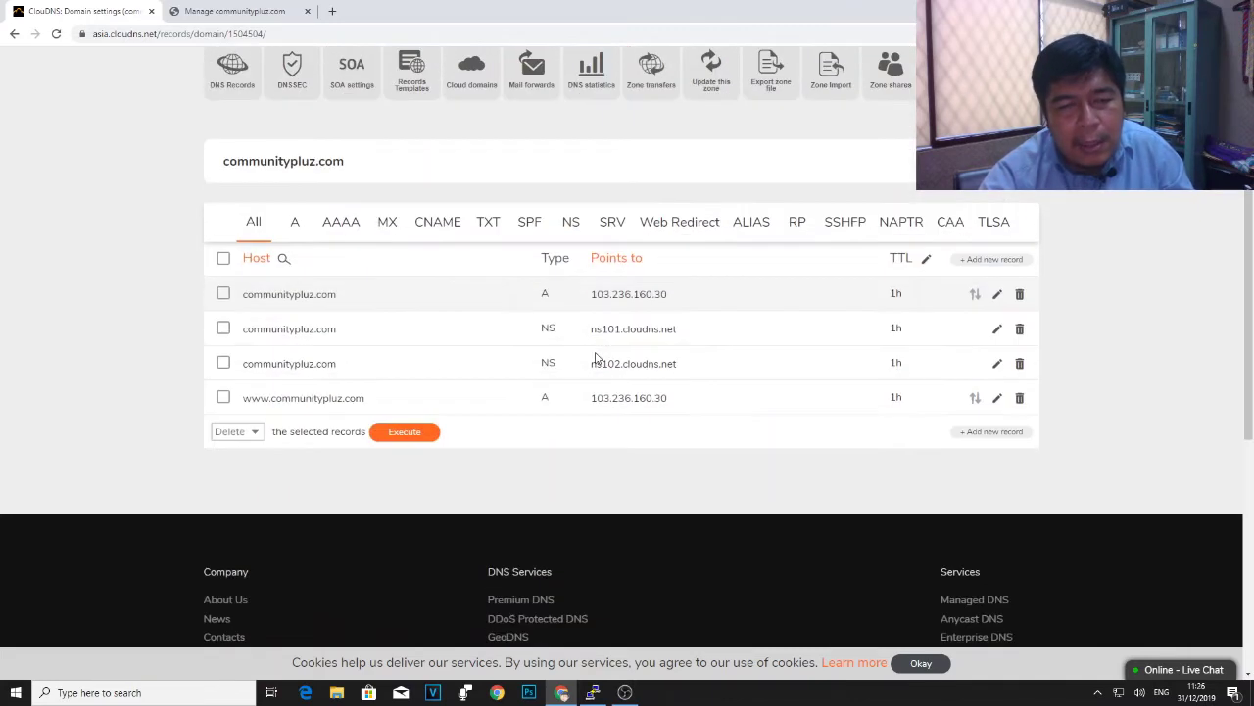
{"action": "scroll", "coordinate": [594, 357], "scroll_direction": "down", "scroll_amount": 2}
{"action": "scroll", "coordinate": [595, 356], "scroll_direction": "up", "scroll_amount": 1}
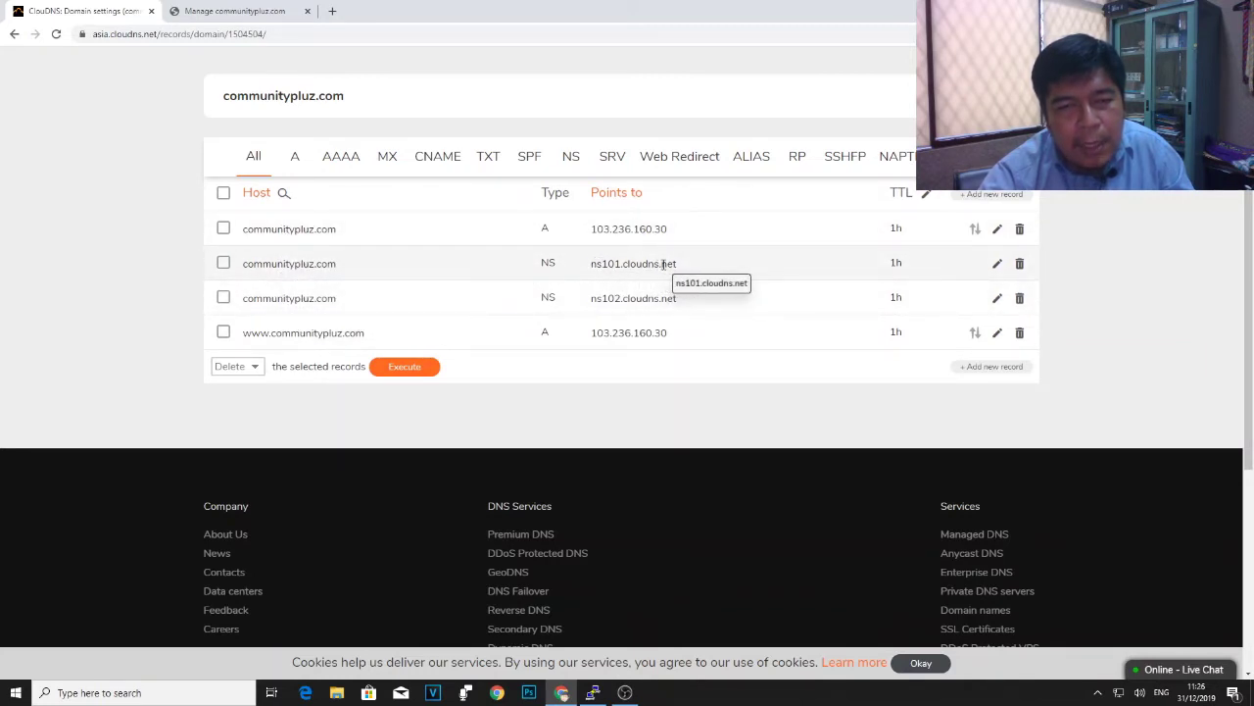
{"action": "left_click_drag", "start_coordinate": [677, 263], "coordinate": [591, 264]}
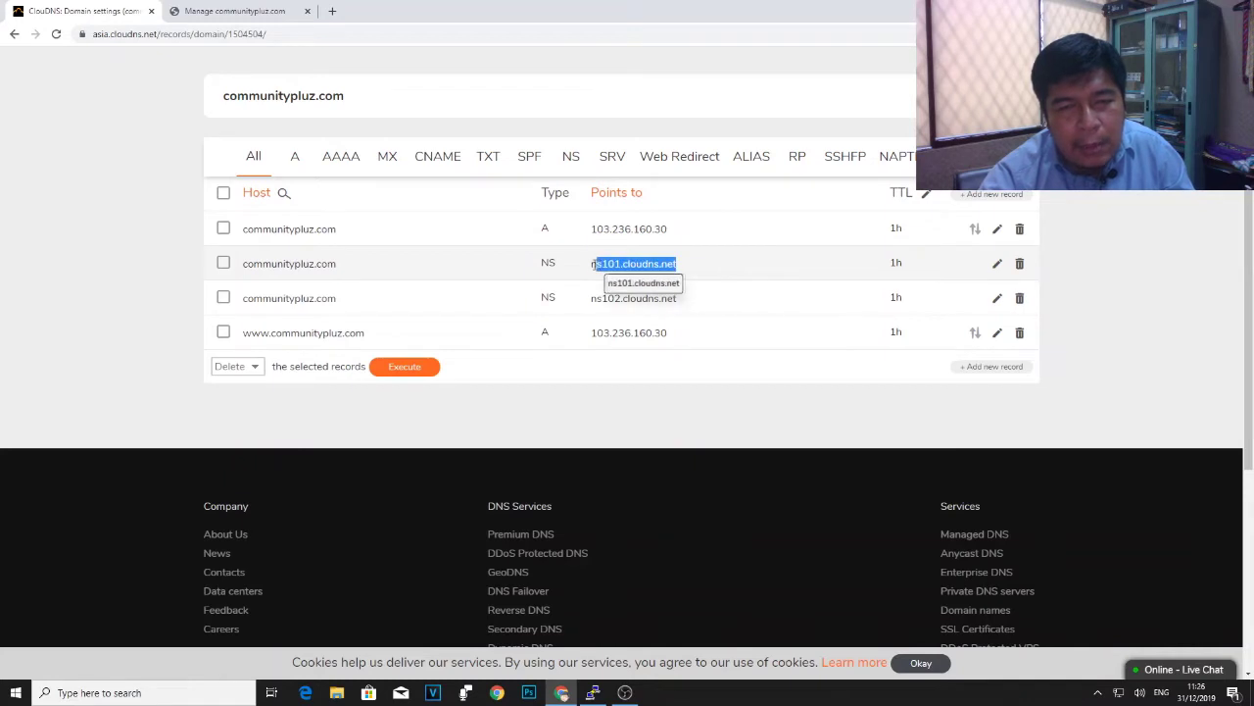
{"action": "left_click", "coordinate": [693, 266]}
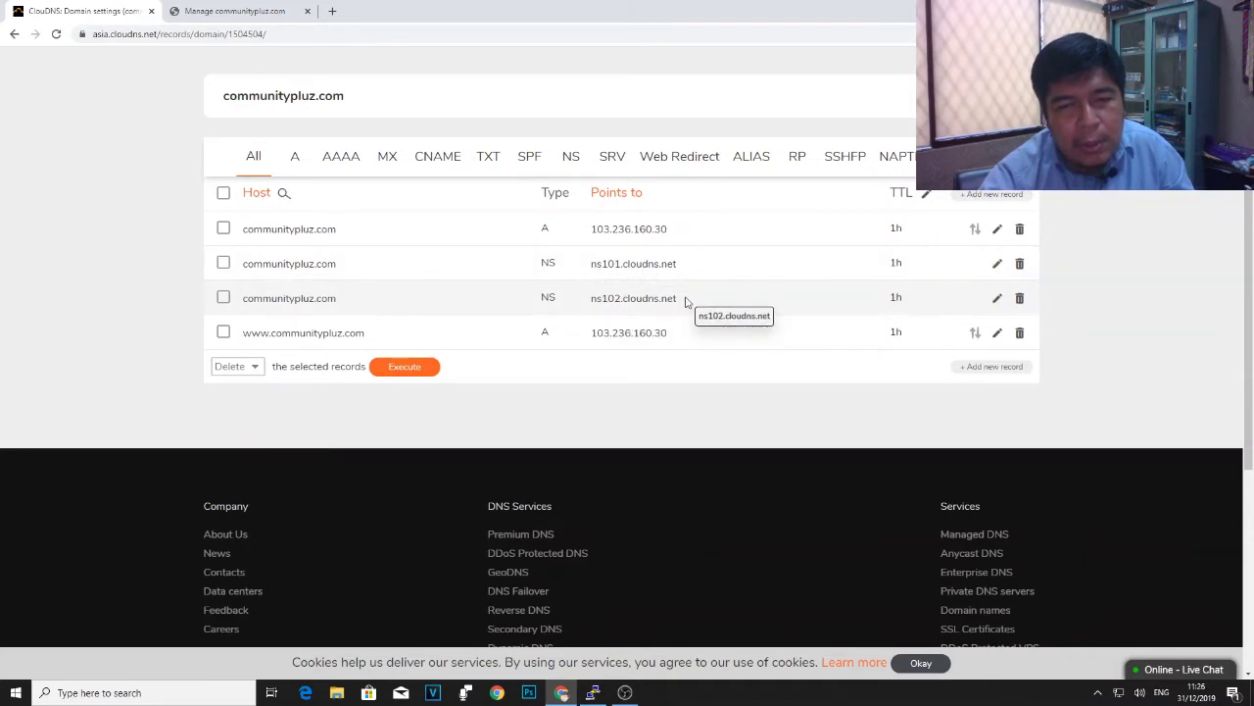
{"action": "scroll", "coordinate": [686, 301], "scroll_direction": "up", "scroll_amount": 3}
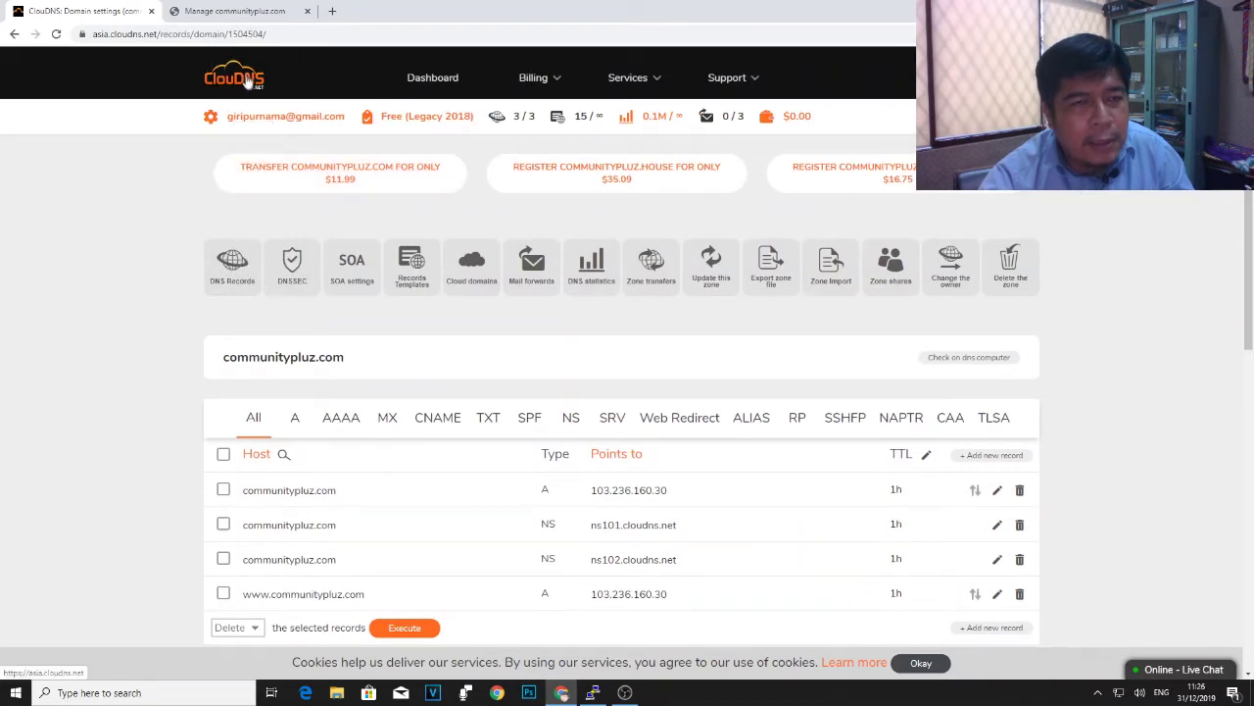
{"action": "left_click", "coordinate": [432, 80]}
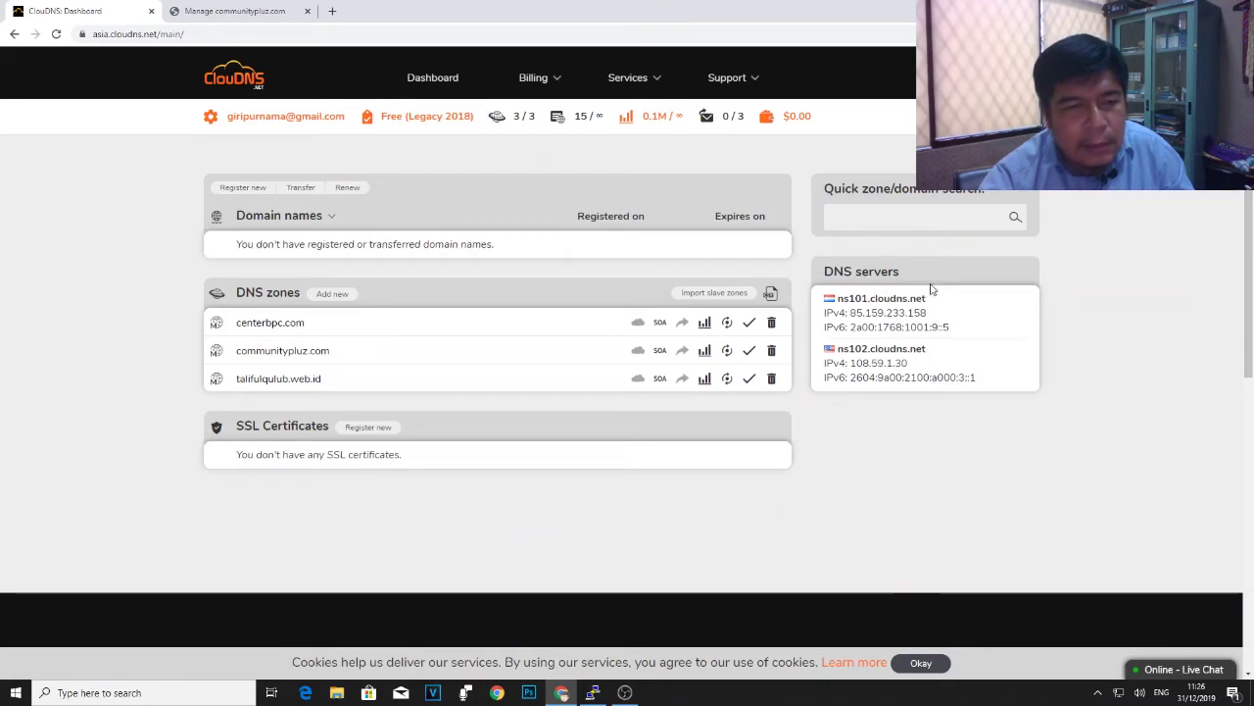
{"action": "left_click", "coordinate": [310, 352]}
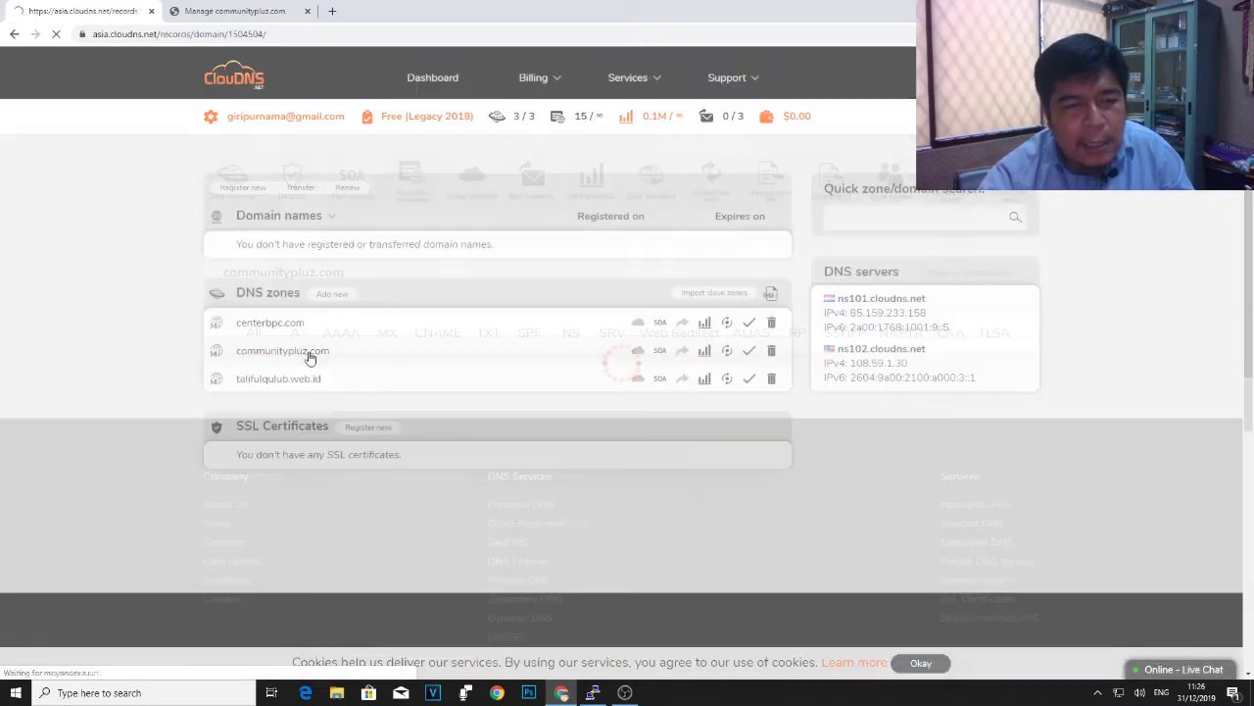
{"action": "scroll", "coordinate": [579, 392], "scroll_direction": "down", "scroll_amount": 3}
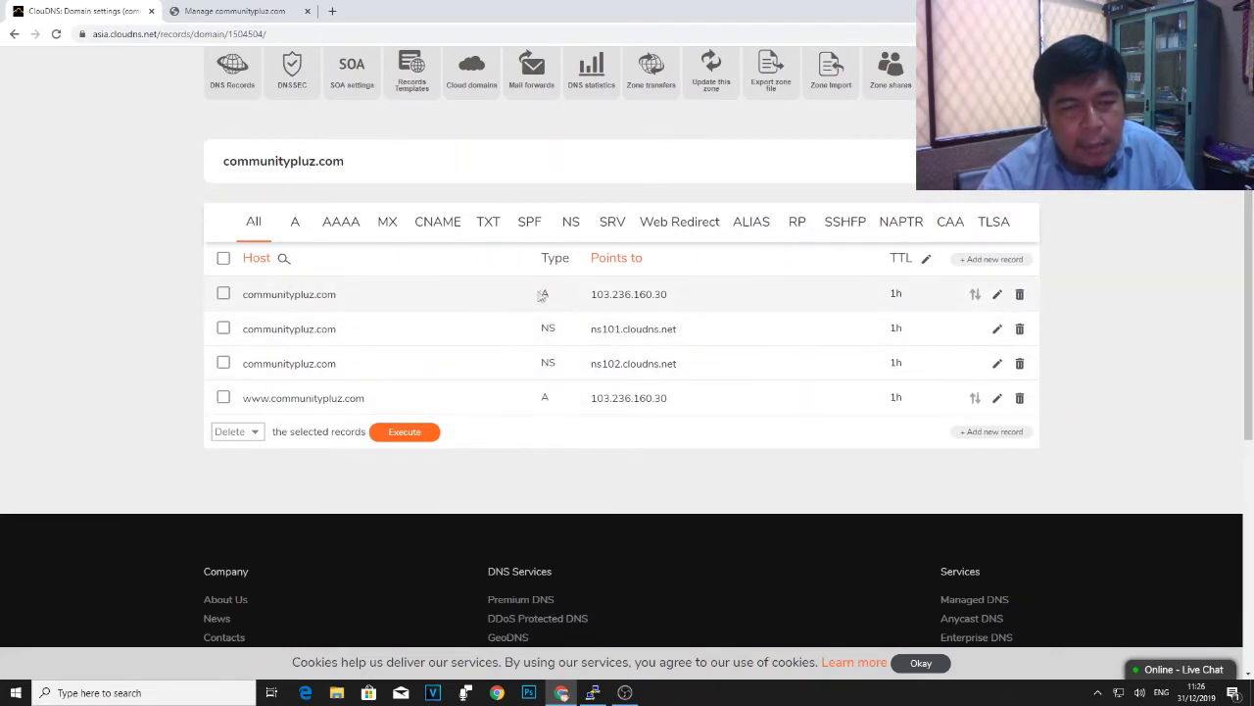
{"action": "left_click_drag", "start_coordinate": [671, 294], "coordinate": [590, 294]}
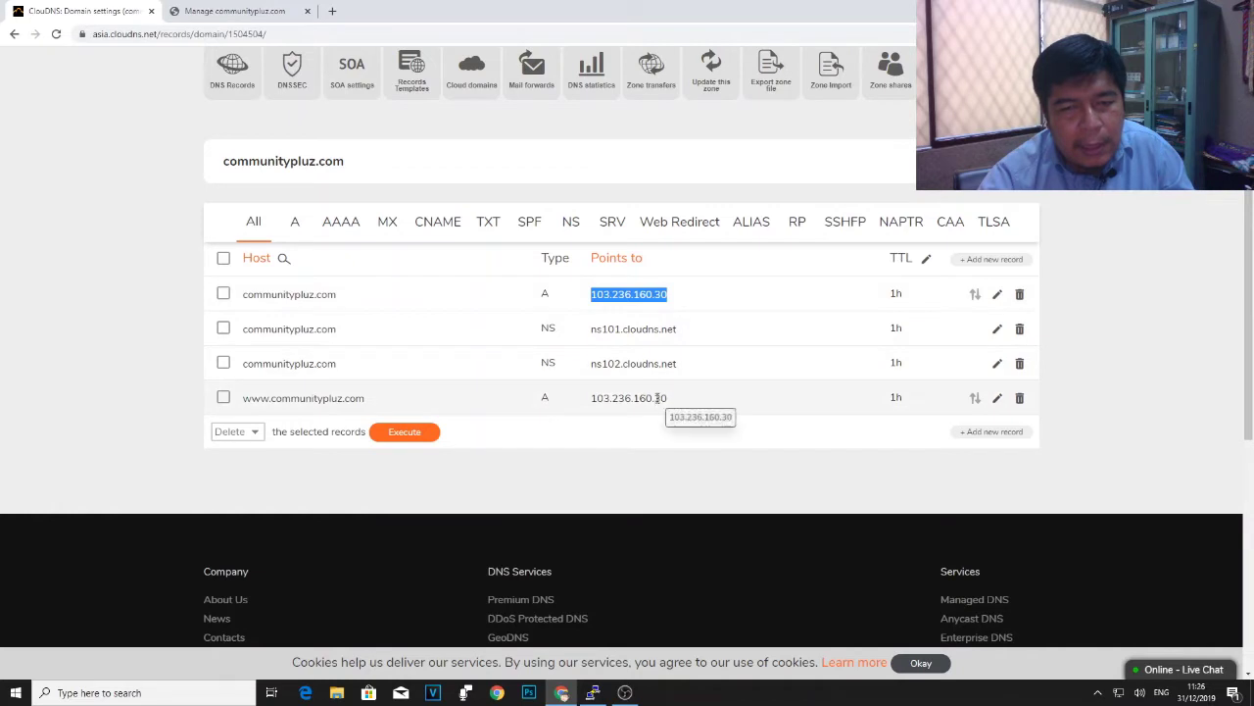
{"action": "left_click_drag", "start_coordinate": [668, 398], "coordinate": [588, 398]}
{"action": "left_click", "coordinate": [545, 296]}
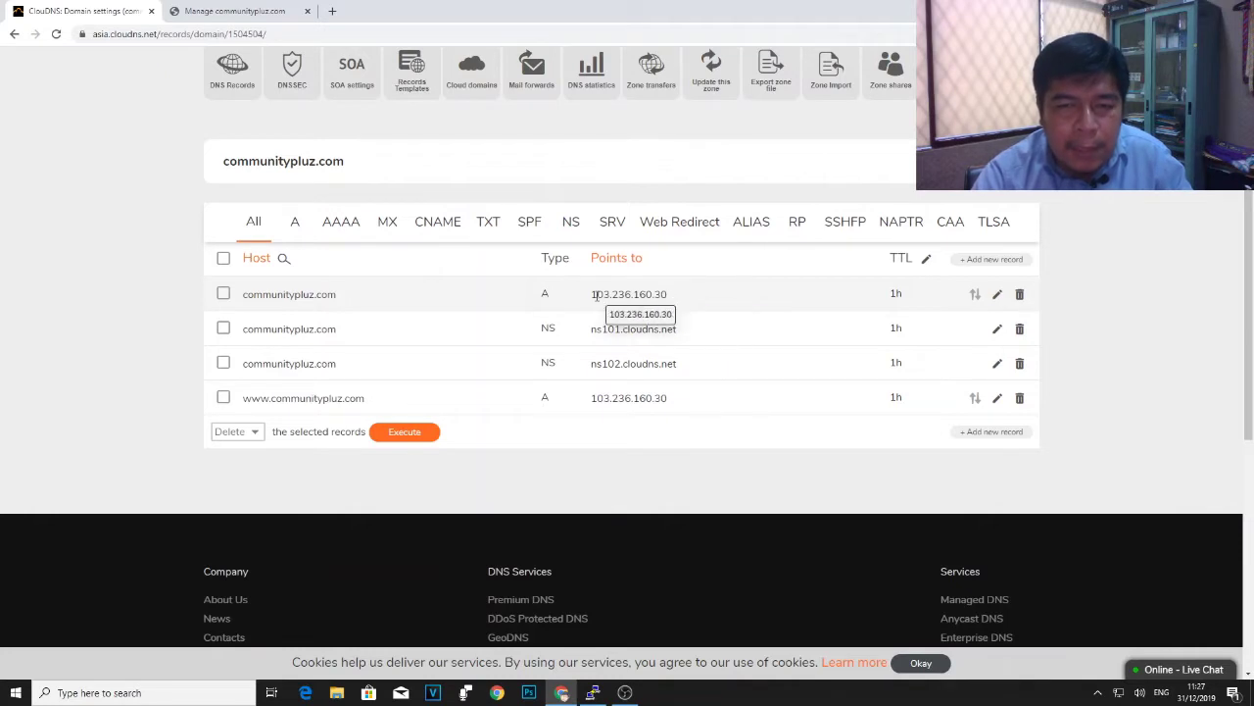
{"action": "left_click_drag", "start_coordinate": [592, 297], "coordinate": [678, 296]}
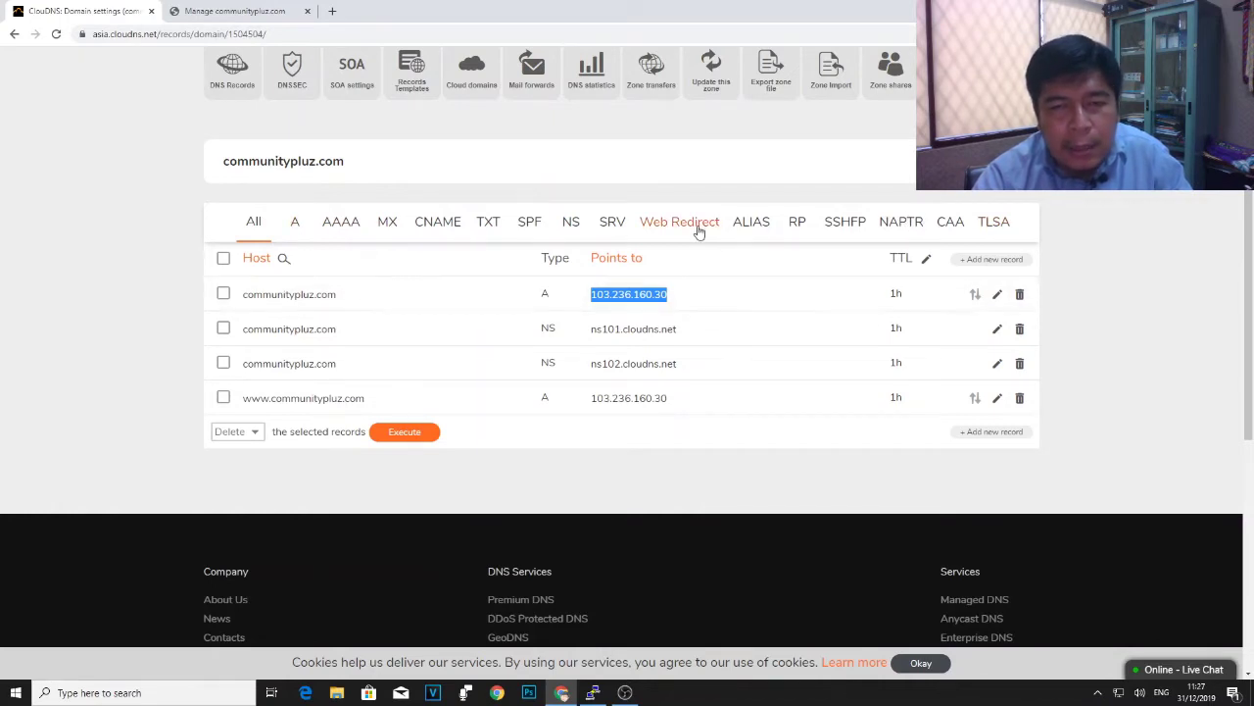
- Filter communitypluz.com by Web Redirect, A, AAAA, MX and CNAME, then show All records
{"action": "left_click", "coordinate": [697, 229]}
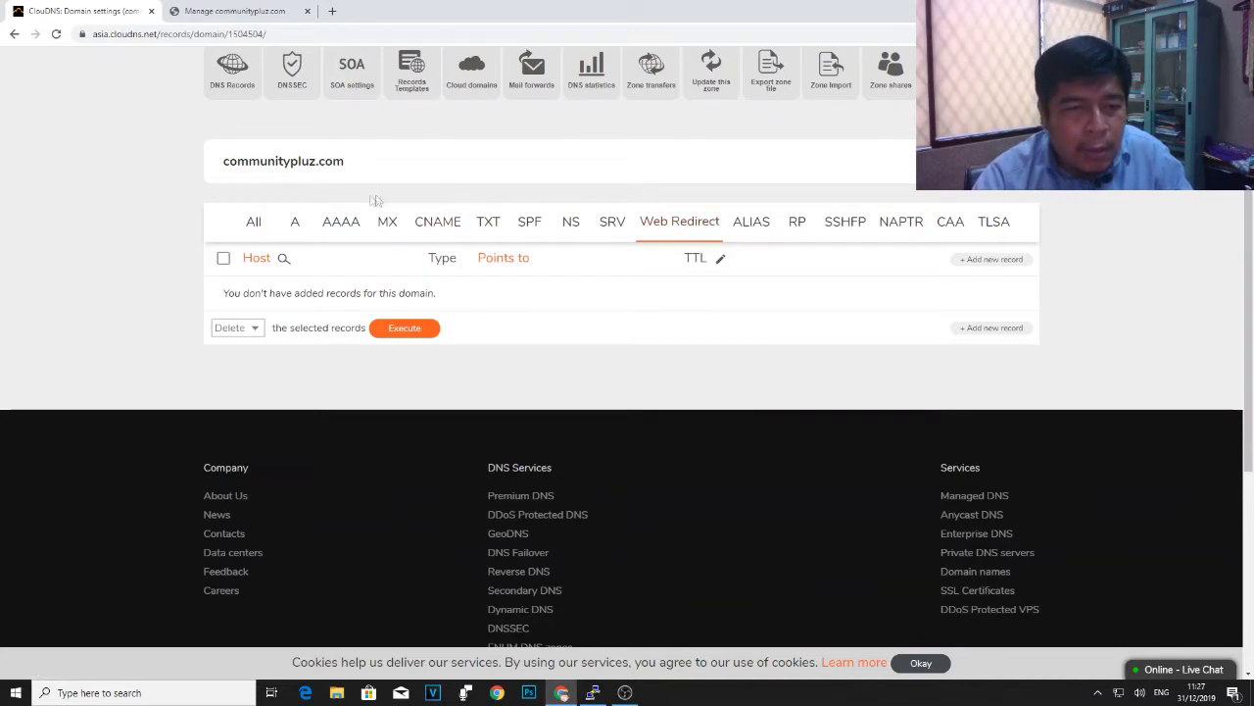
{"action": "left_click", "coordinate": [294, 226]}
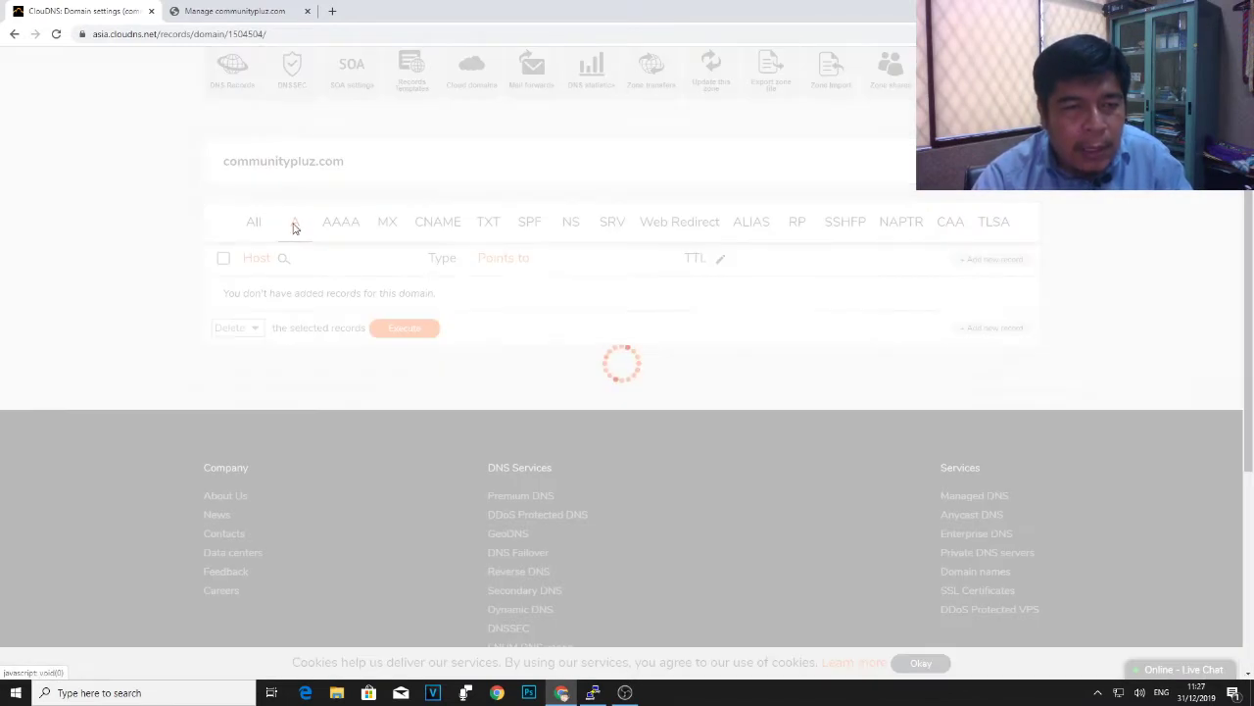
{"action": "left_click", "coordinate": [352, 226]}
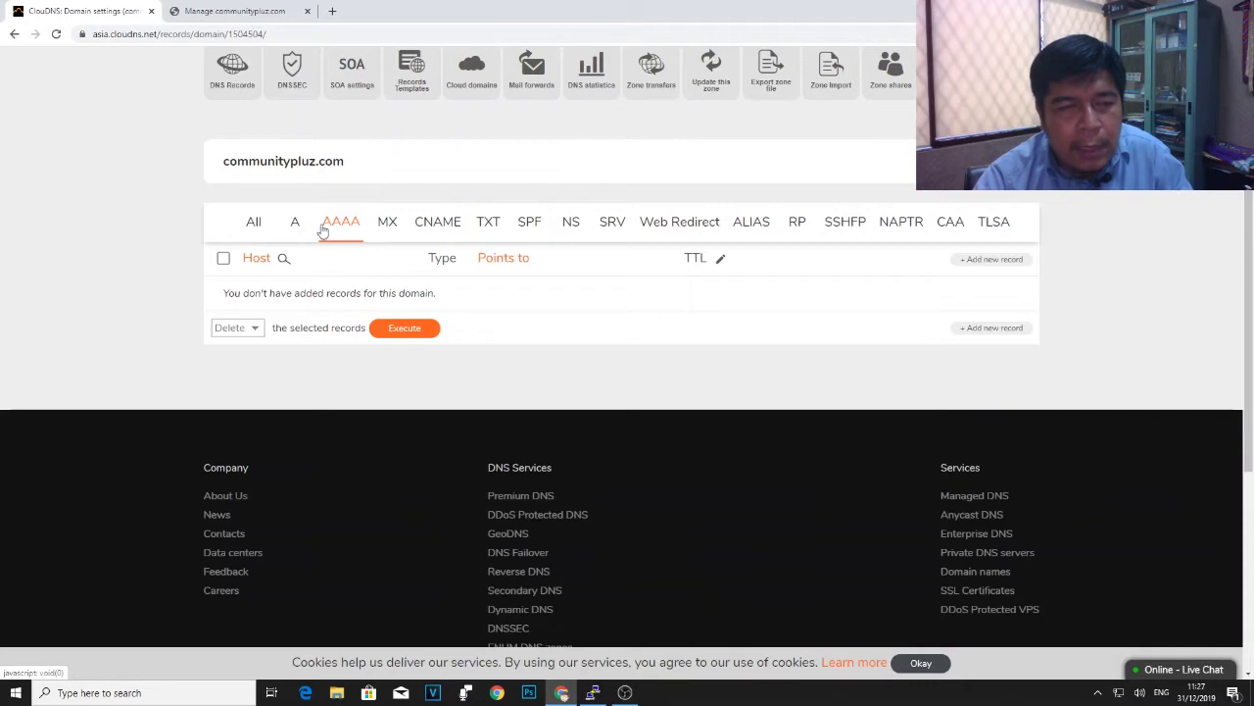
{"action": "left_click", "coordinate": [386, 222]}
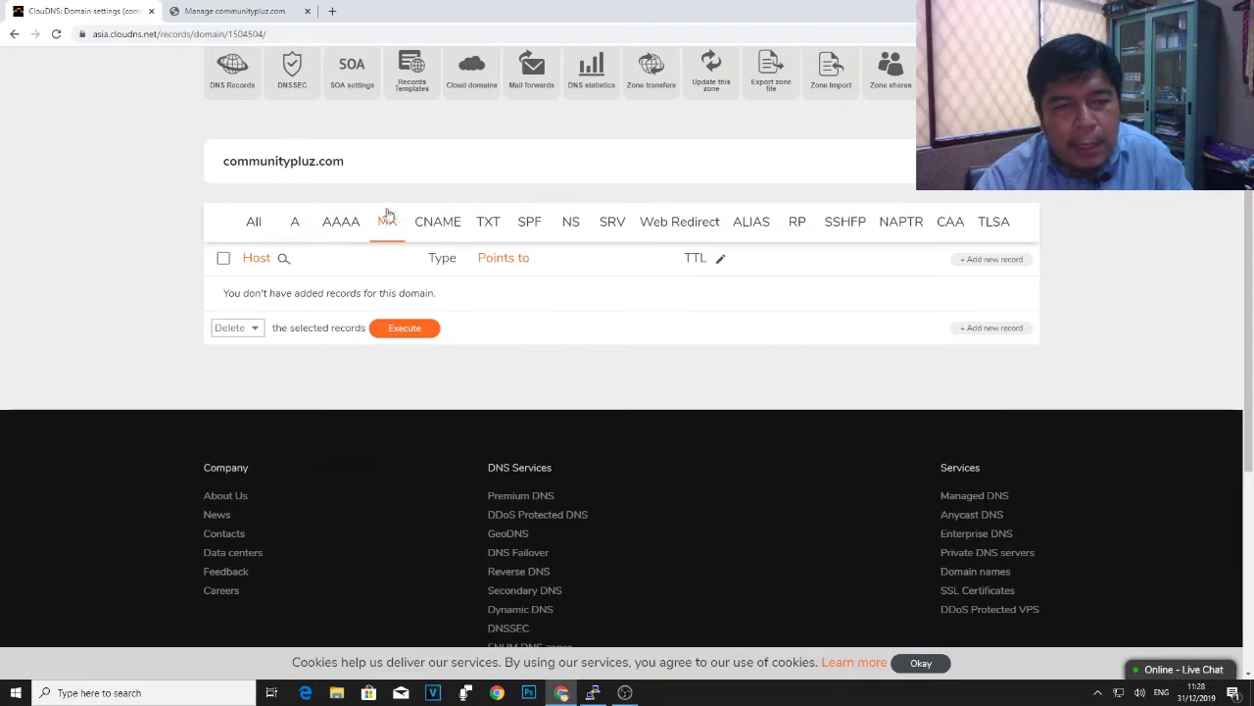
{"action": "left_click", "coordinate": [452, 228]}
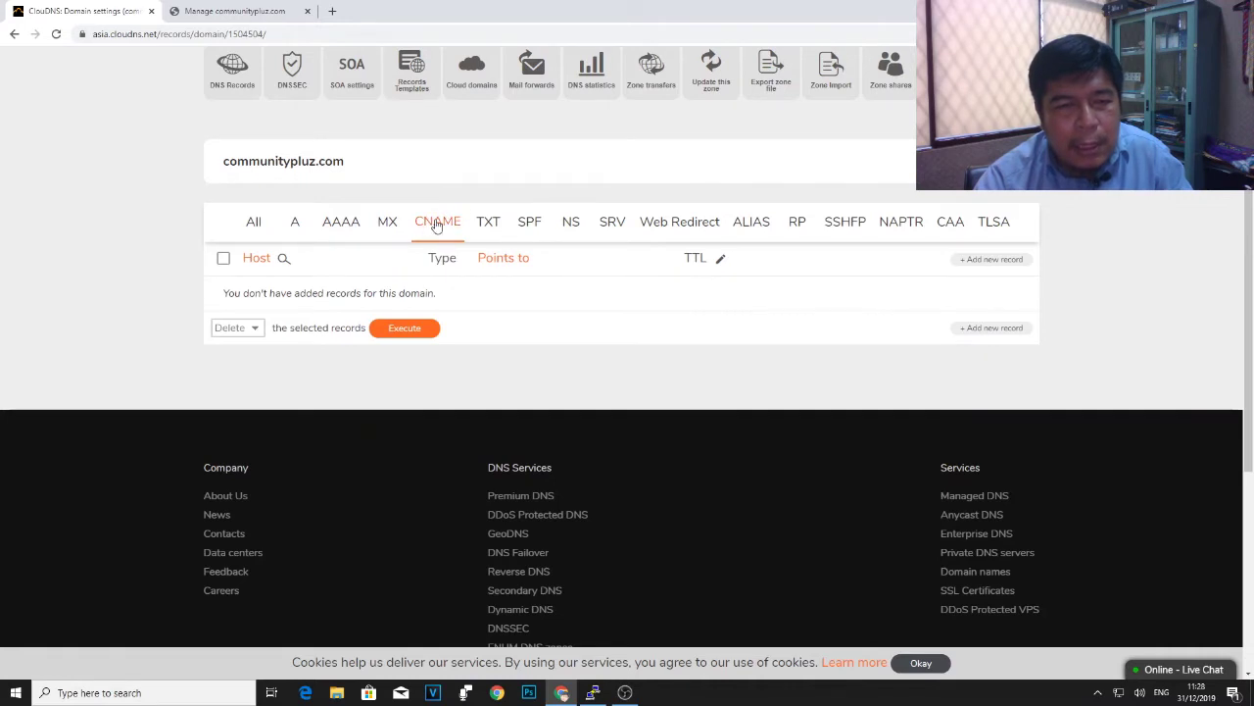
{"action": "left_click", "coordinate": [252, 224]}
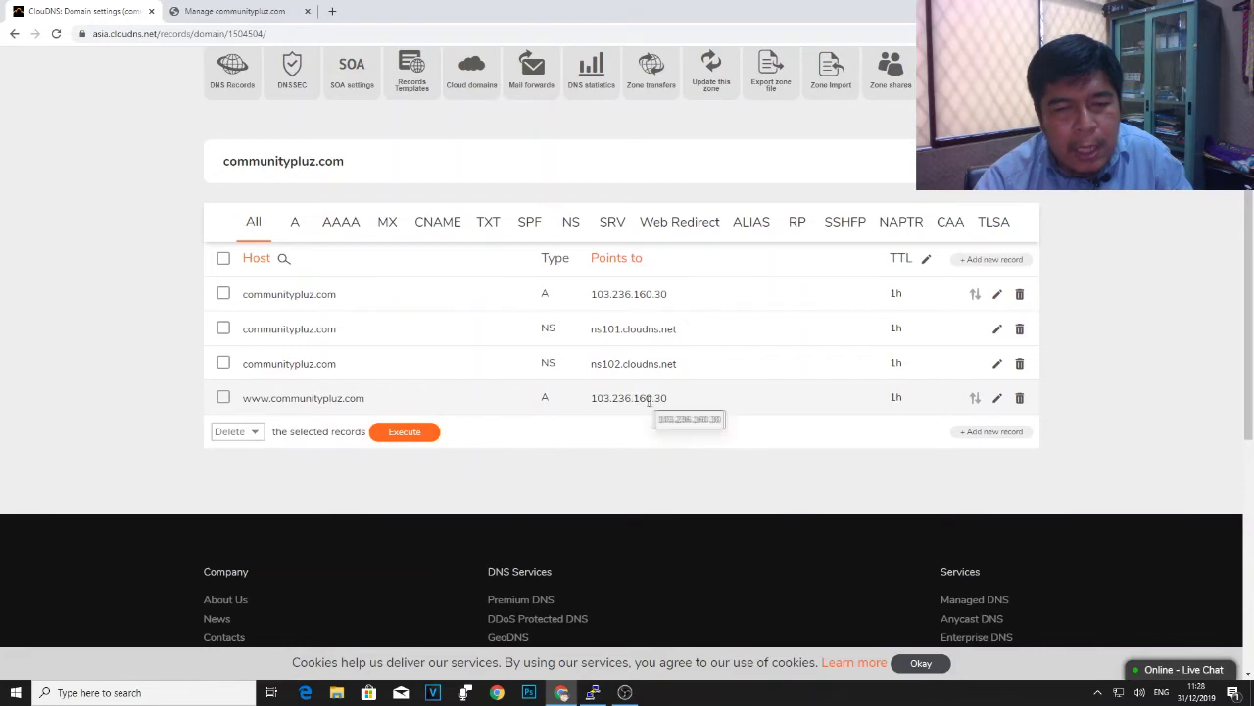
{"action": "scroll", "coordinate": [647, 400], "scroll_direction": "down", "scroll_amount": 2}
{"action": "scroll", "coordinate": [652, 260], "scroll_direction": "up", "scroll_amount": 1}
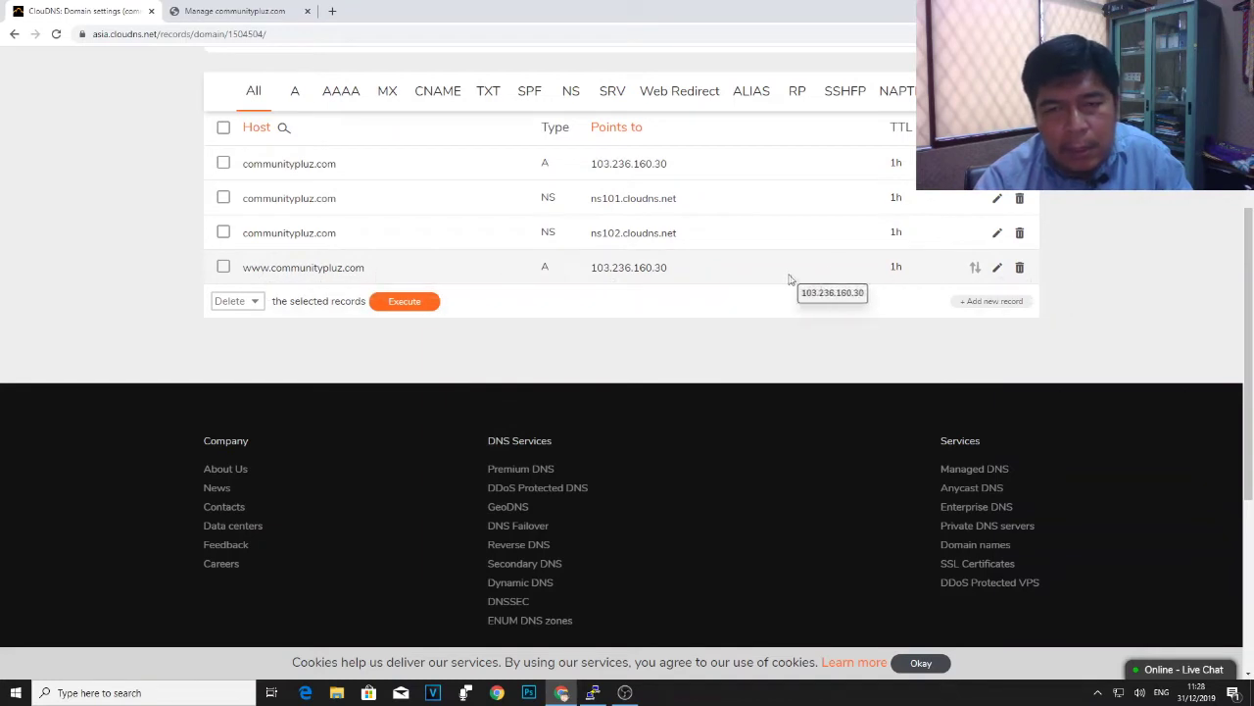
- Delete the www A record and add CNAME host www pointing to communitypluz.com
{"action": "left_click", "coordinate": [1020, 268]}
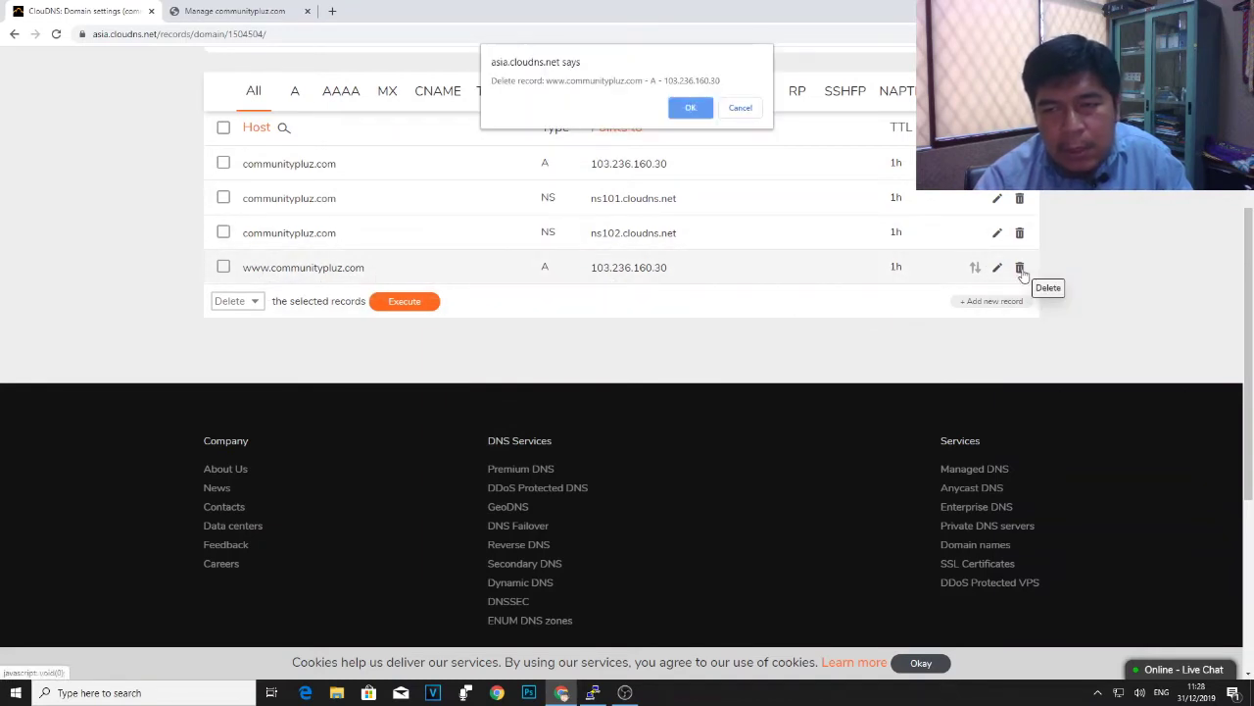
{"action": "left_click", "coordinate": [691, 107]}
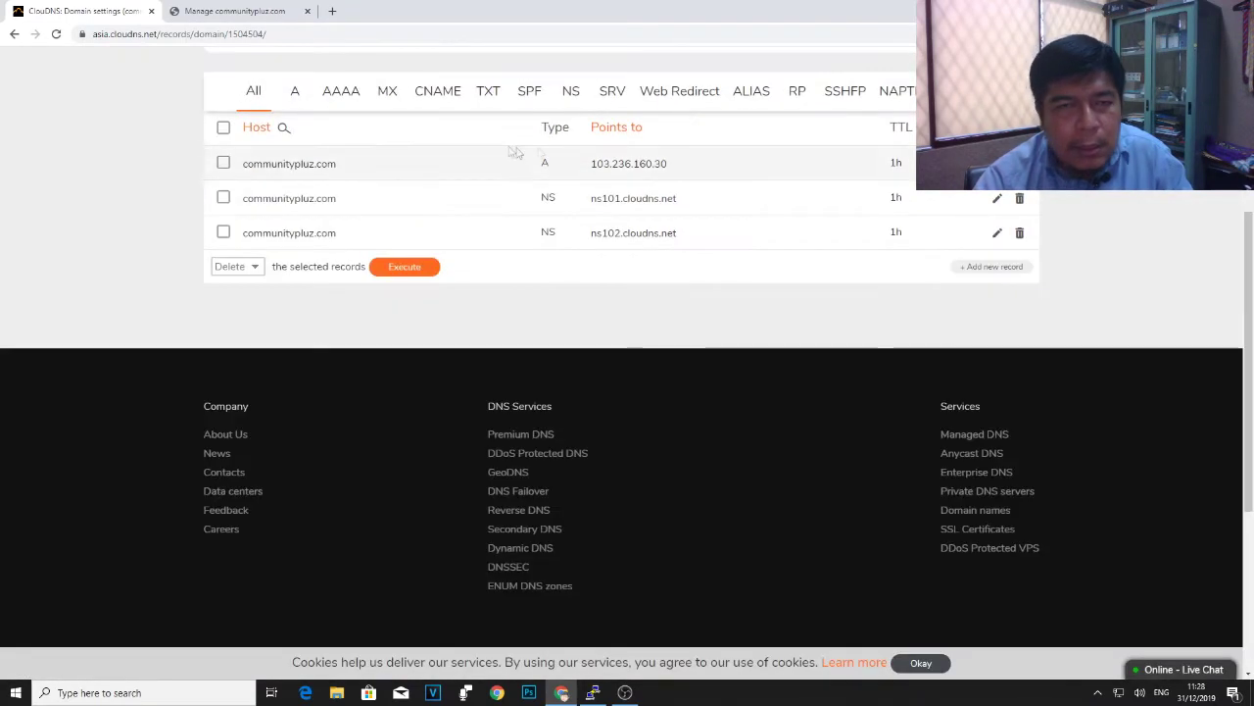
{"action": "left_click", "coordinate": [426, 92]}
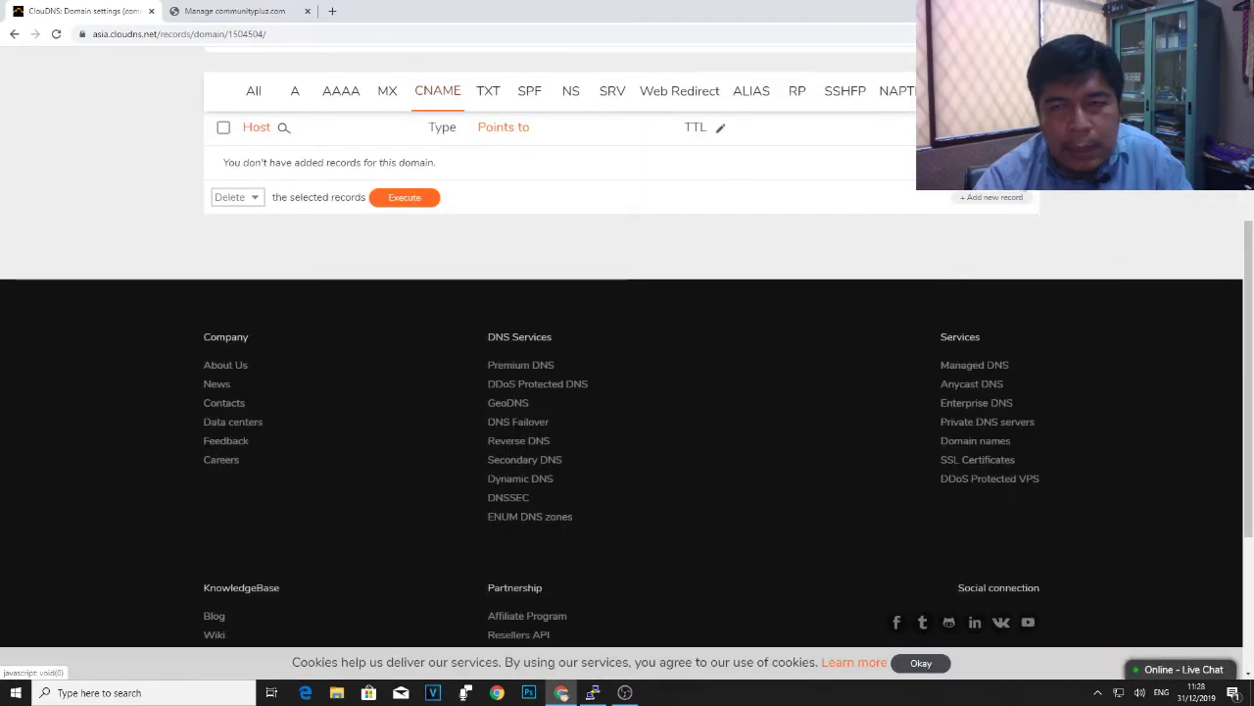
{"action": "left_click", "coordinate": [992, 197]}
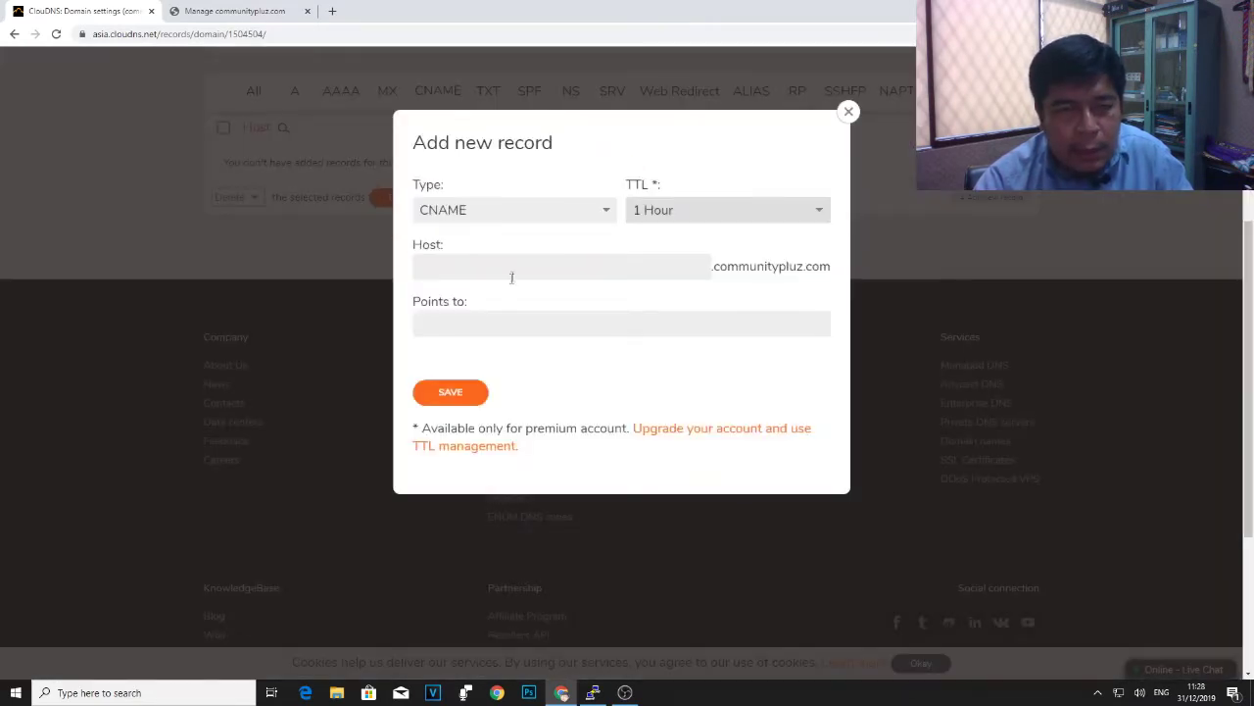
{"action": "left_click", "coordinate": [512, 269]}
{"action": "type", "text": "www"}
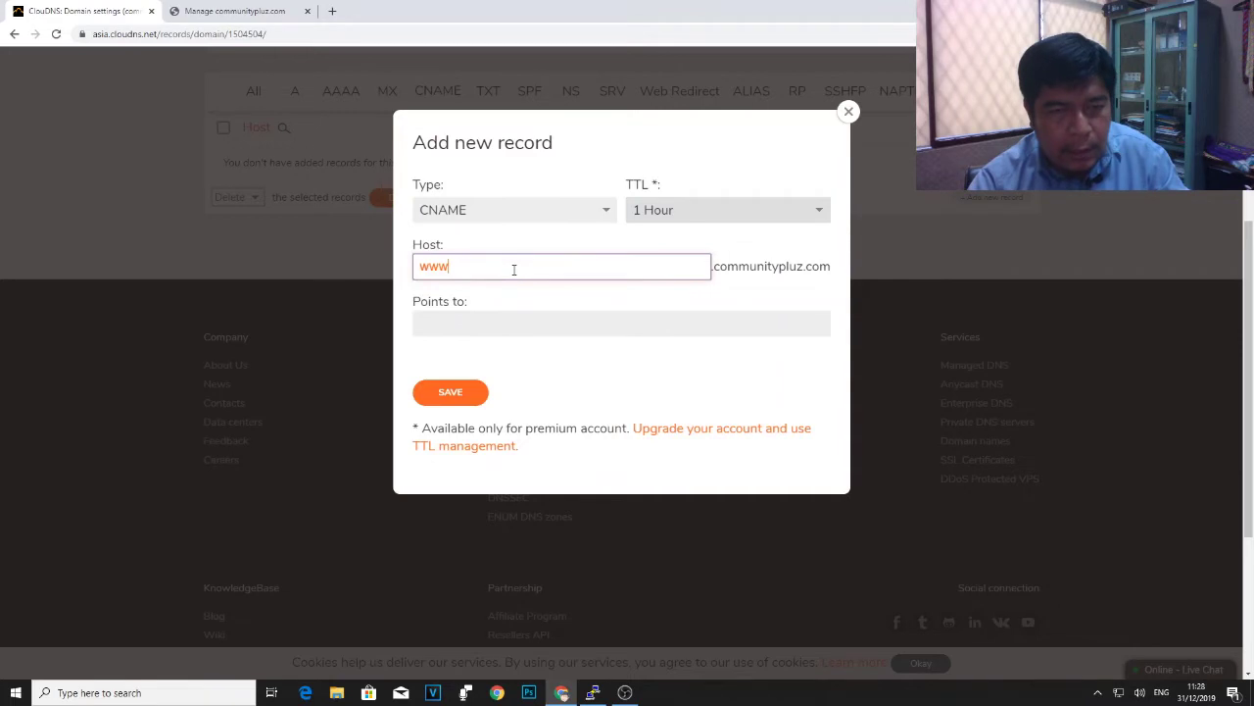
{"action": "left_click", "coordinate": [581, 324]}
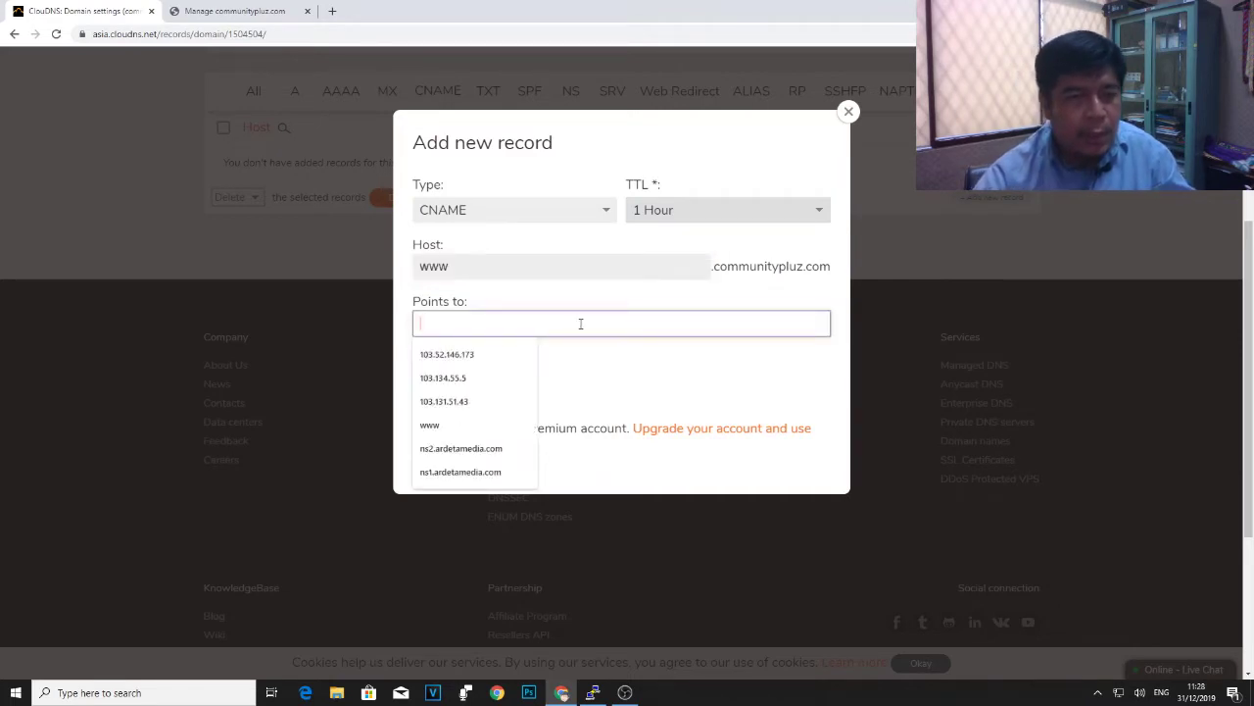
{"action": "type", "text": "communitypluz.com"}
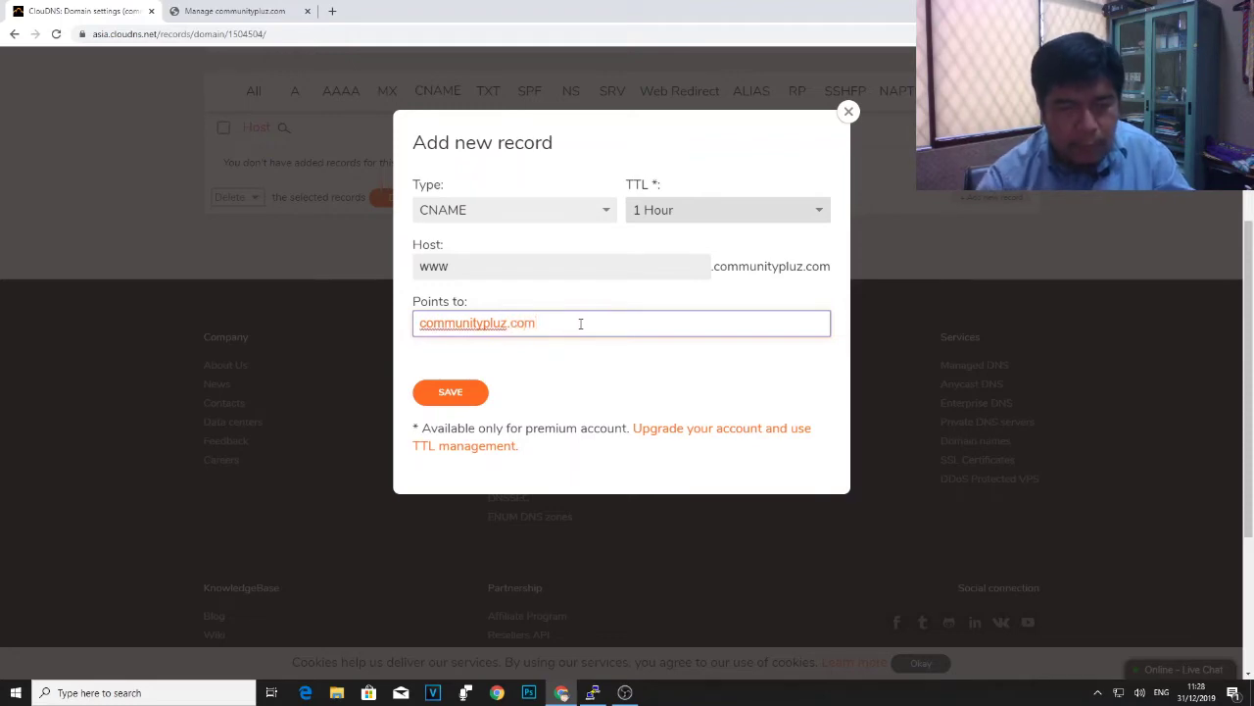
{"action": "left_click", "coordinate": [464, 389]}
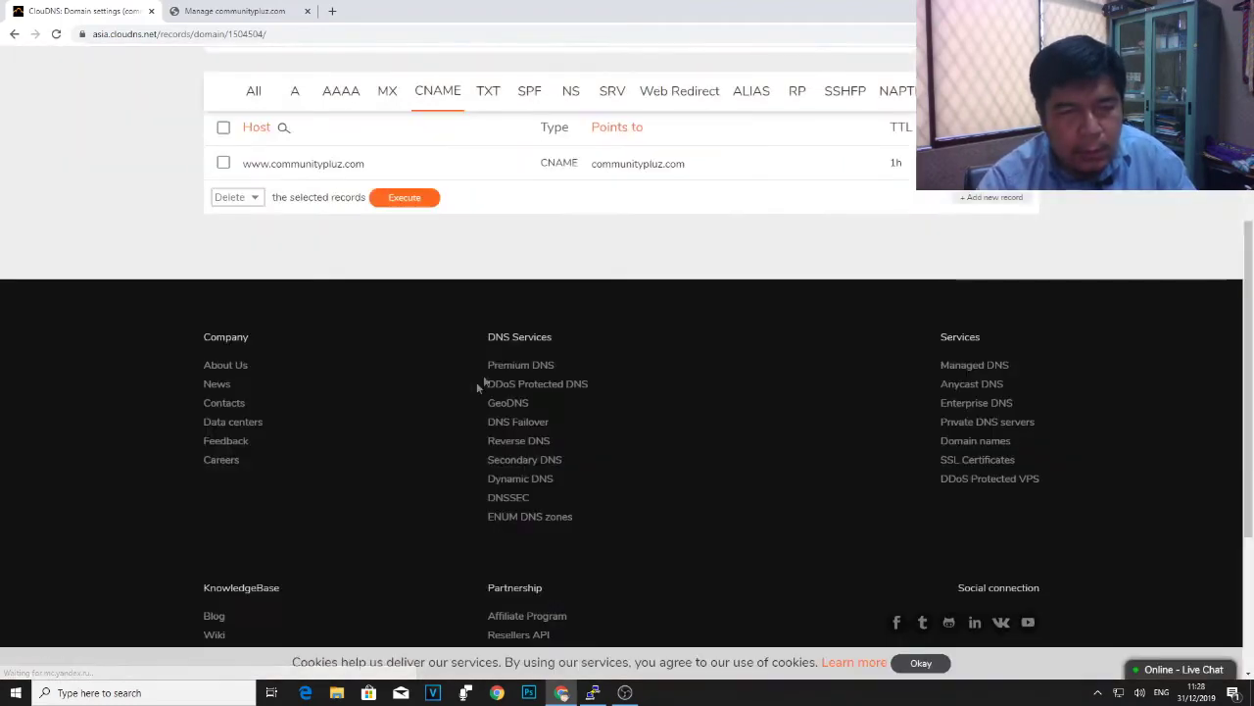
- Show All records and highlight 103.236.160.30, the www CNAME target and ns101.cloudns.net
{"action": "scroll", "coordinate": [396, 254], "scroll_direction": "up", "scroll_amount": 2}
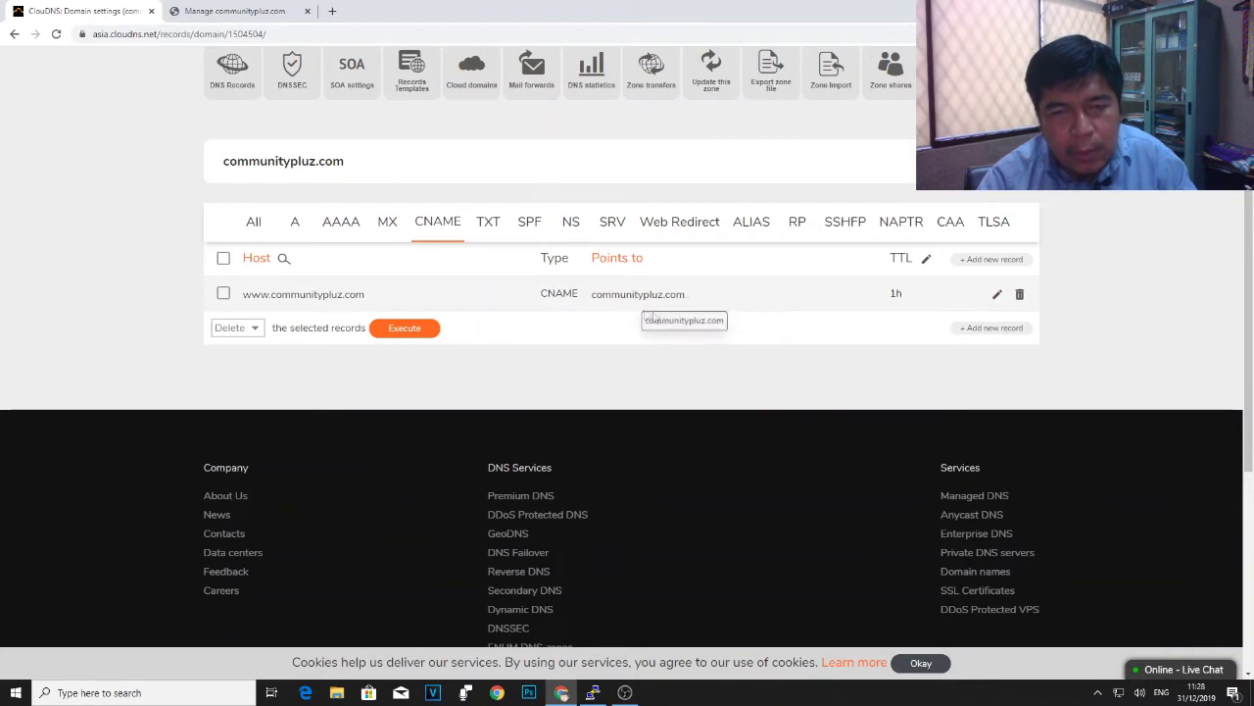
{"action": "left_click", "coordinate": [257, 223]}
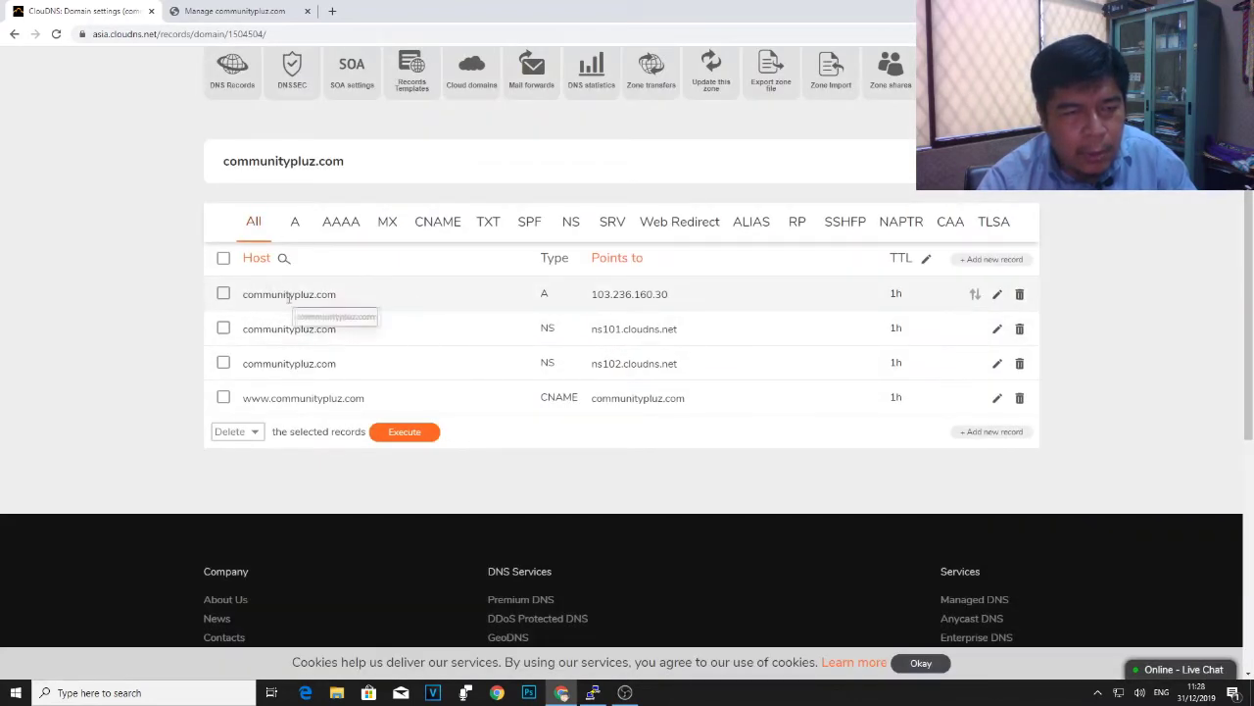
{"action": "left_click_drag", "start_coordinate": [592, 294], "coordinate": [662, 295]}
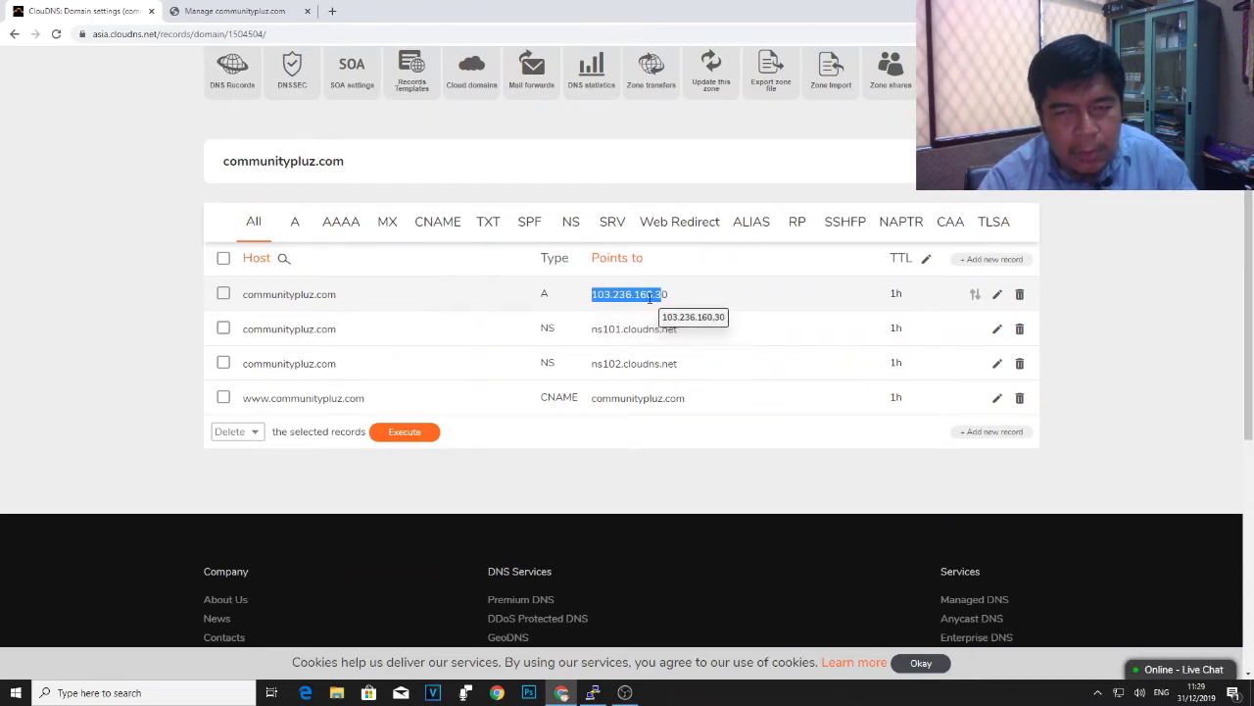
{"action": "left_click", "coordinate": [282, 400]}
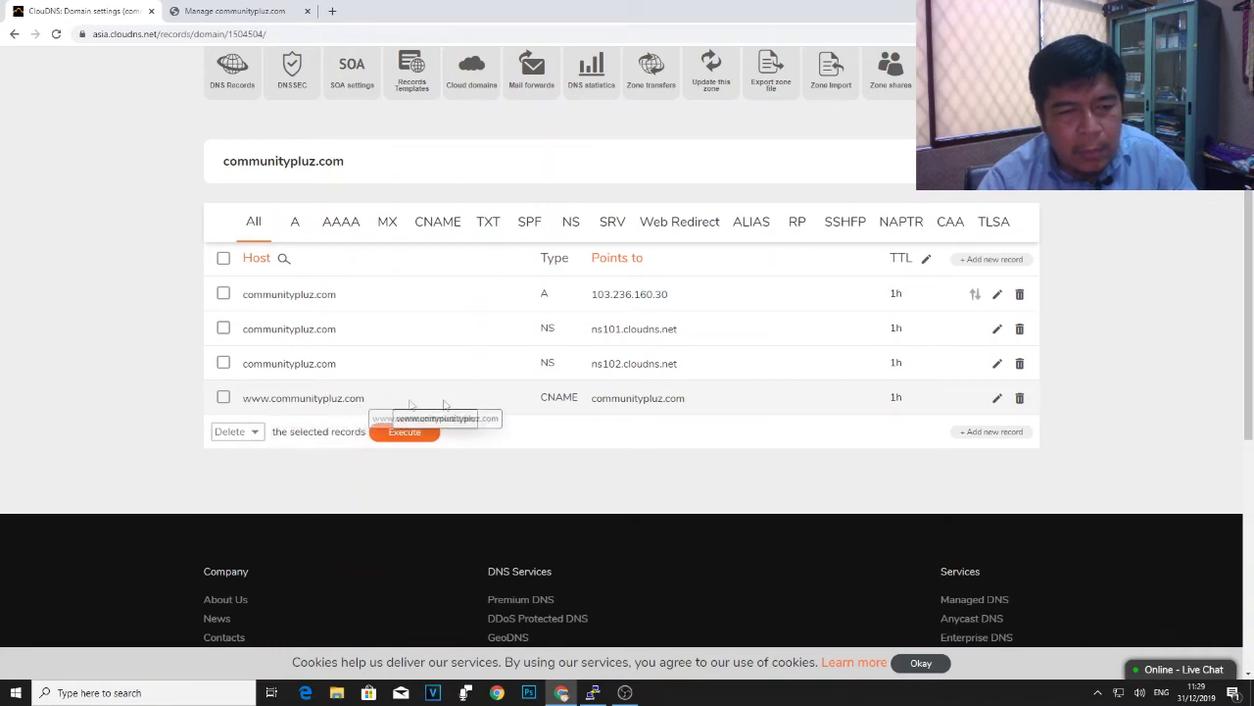
{"action": "left_click_drag", "start_coordinate": [593, 400], "coordinate": [672, 327]}
{"action": "left_click", "coordinate": [702, 399]}
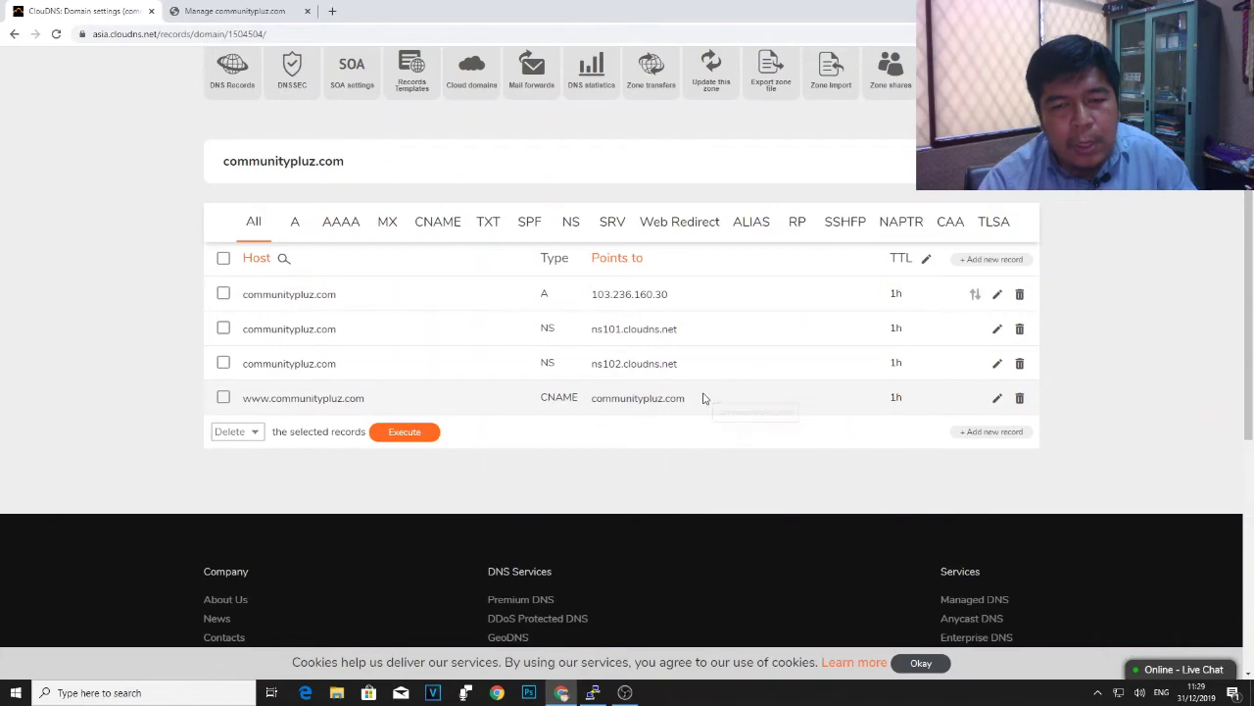
{"action": "scroll", "coordinate": [703, 398], "scroll_direction": "down", "scroll_amount": 1}
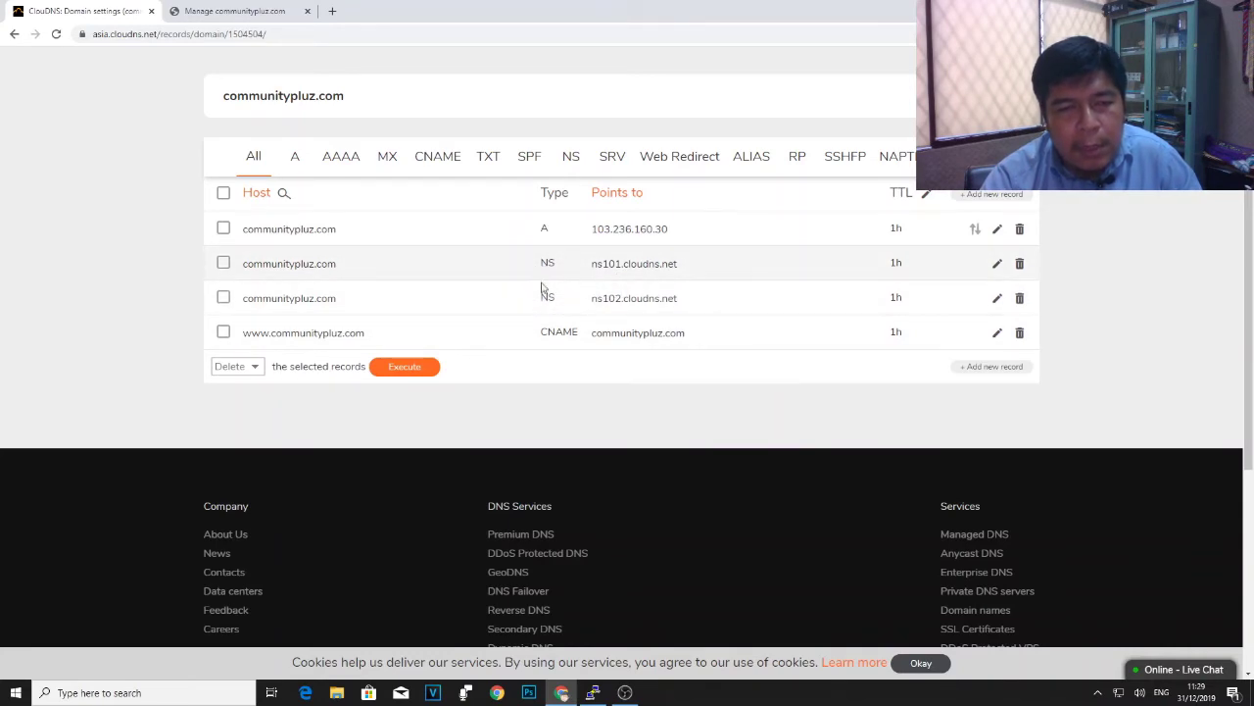
{"action": "scroll", "coordinate": [542, 284], "scroll_direction": "up", "scroll_amount": 1}
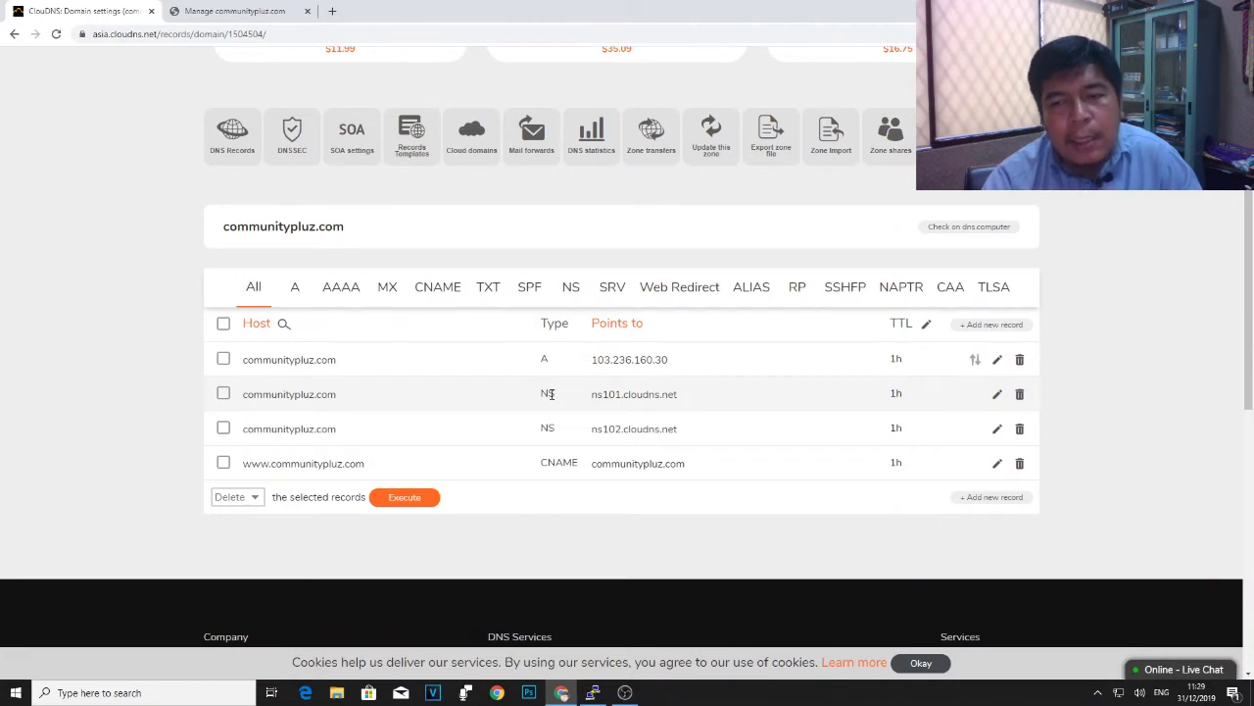
{"action": "scroll", "coordinate": [551, 393], "scroll_direction": "down", "scroll_amount": 1}
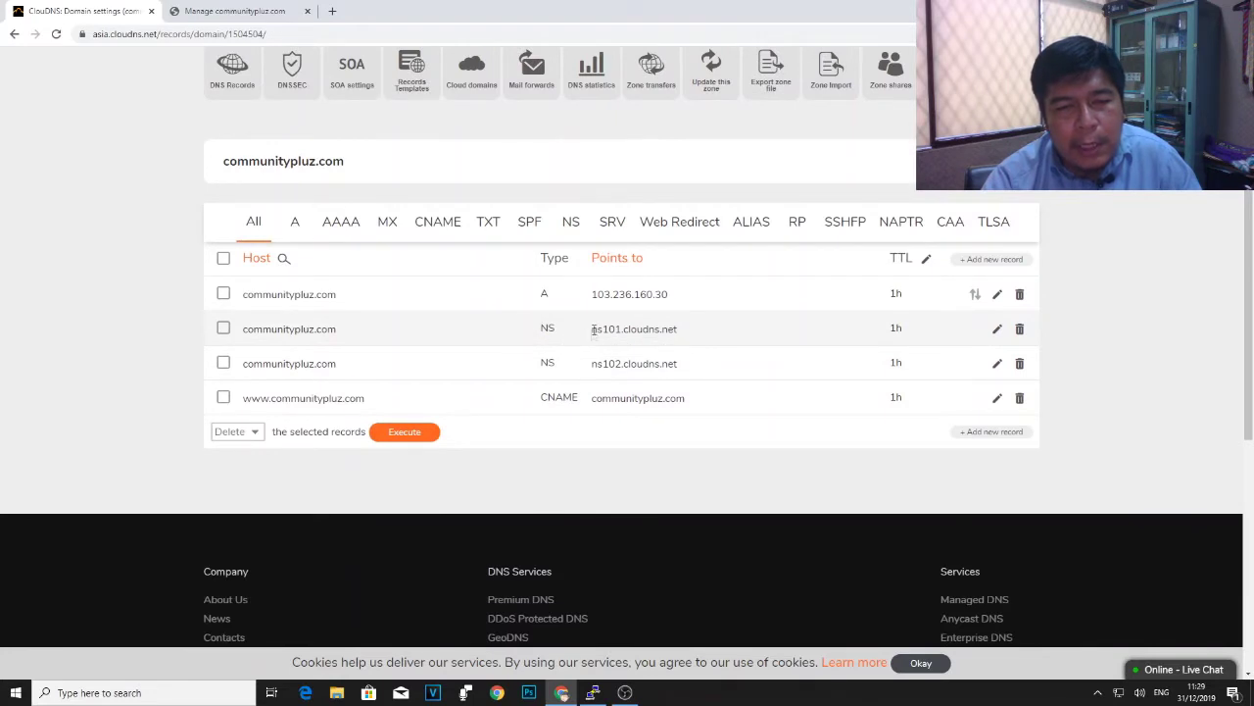
{"action": "left_click_drag", "start_coordinate": [593, 330], "coordinate": [683, 334]}
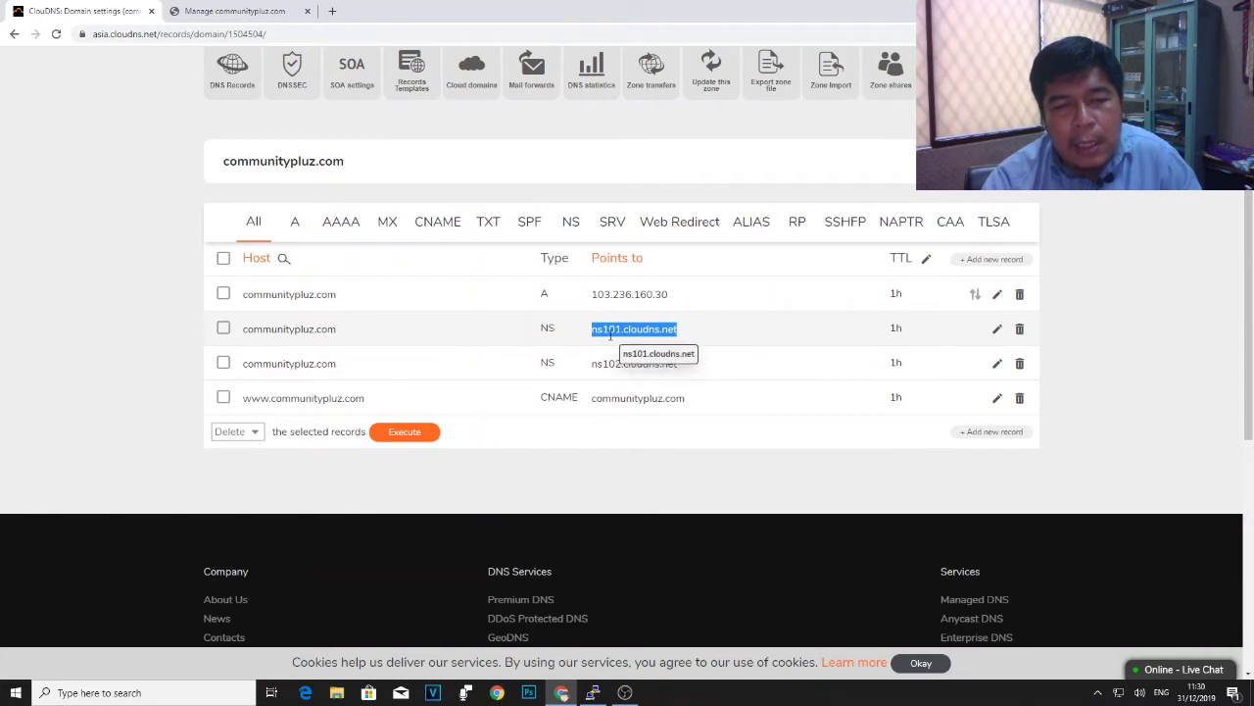
{"action": "left_click", "coordinate": [644, 342]}
{"action": "left_click_drag", "start_coordinate": [591, 331], "coordinate": [681, 333]}
{"action": "left_click", "coordinate": [684, 336]}
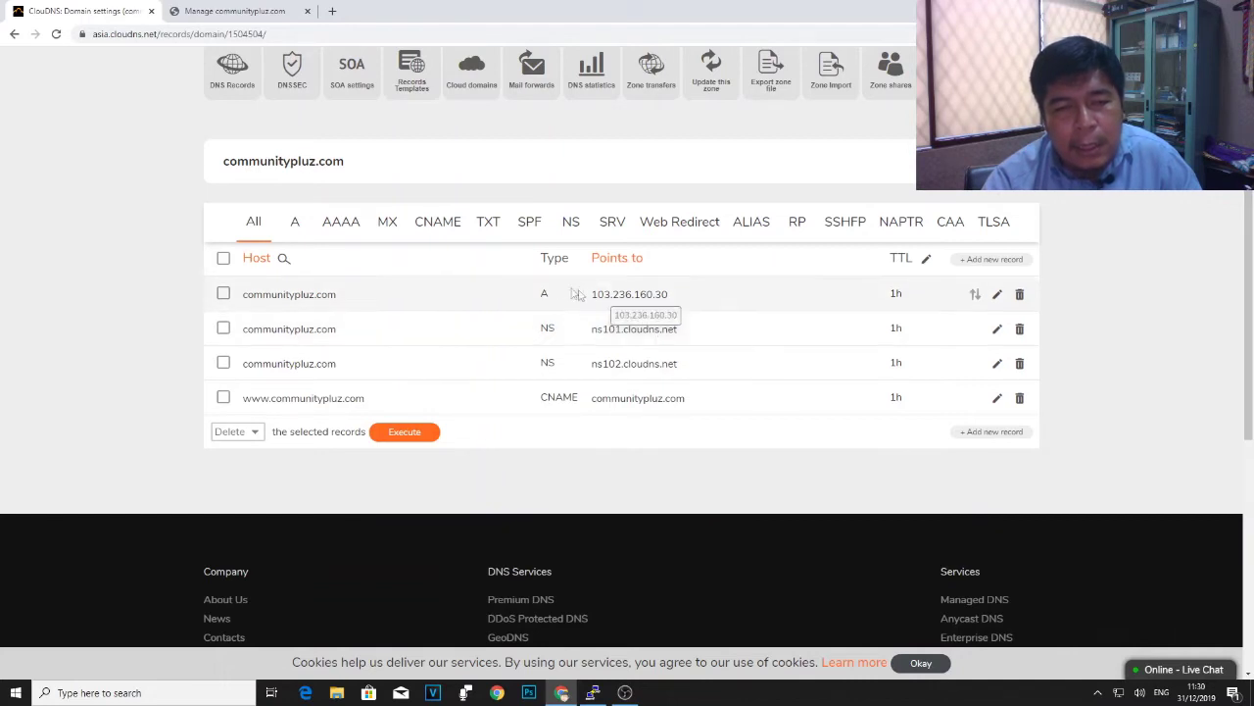
{"action": "left_click_drag", "start_coordinate": [543, 293], "coordinate": [668, 296]}
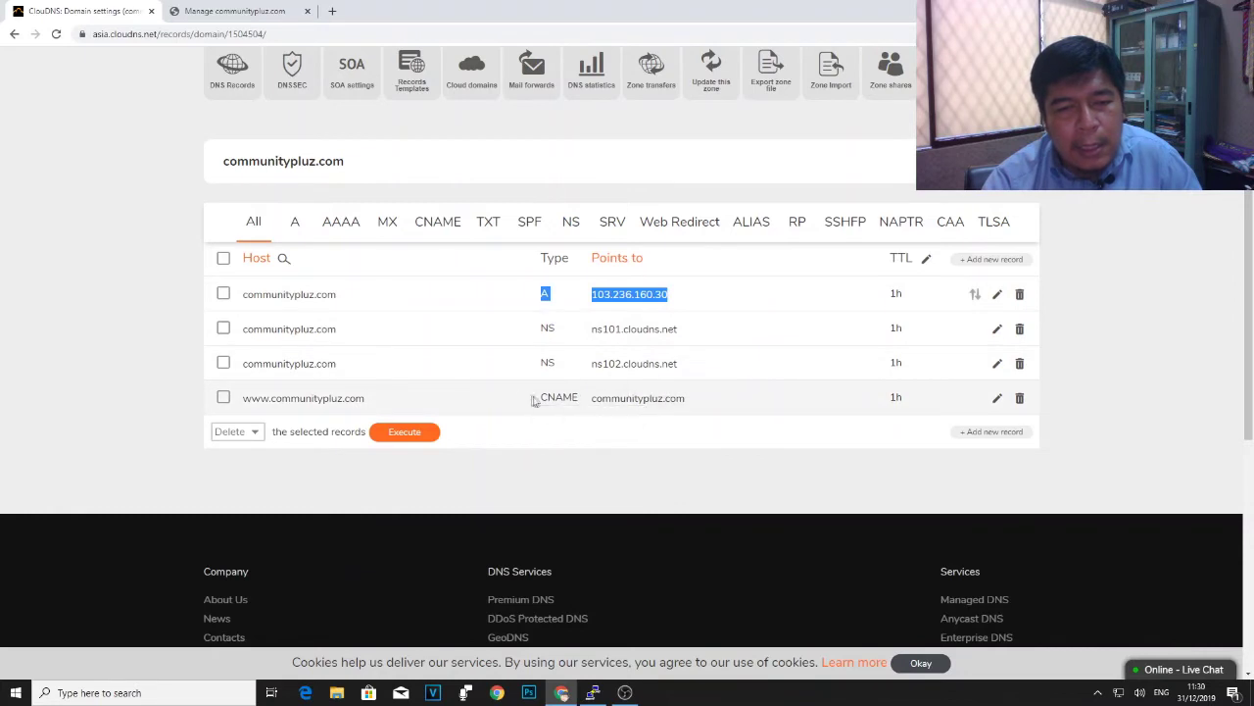
{"action": "left_click_drag", "start_coordinate": [542, 401], "coordinate": [720, 401]}
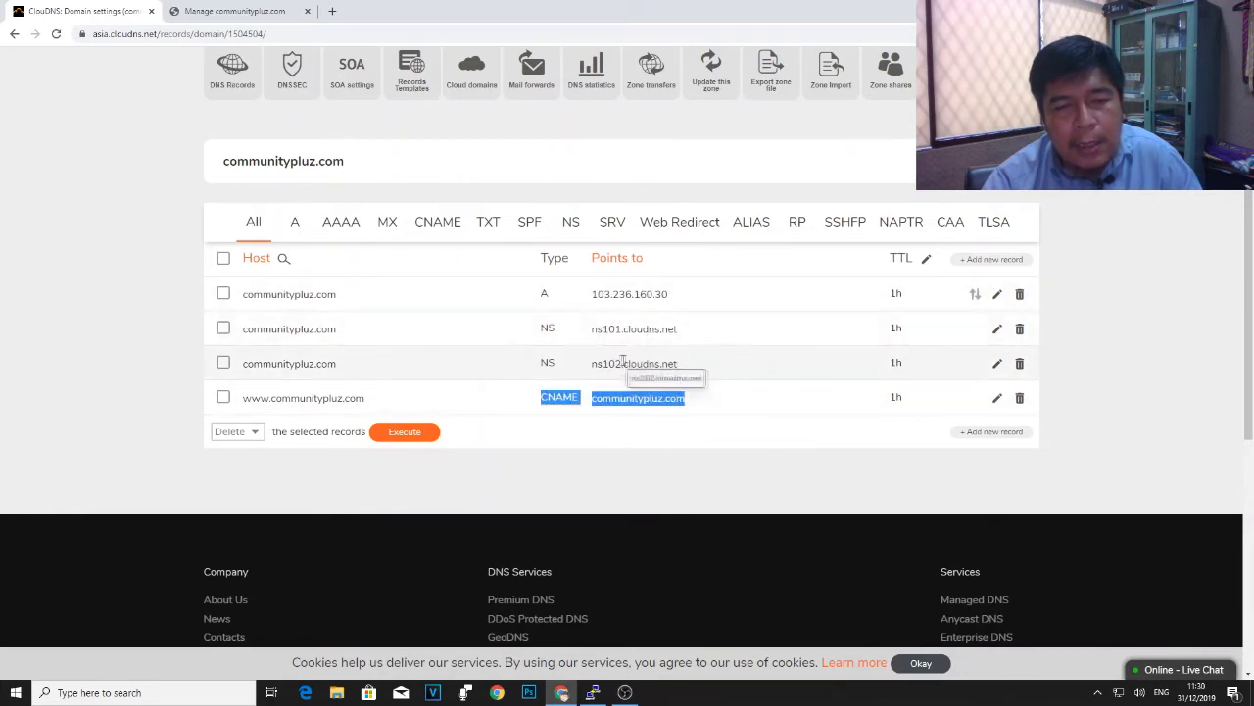
{"action": "left_click", "coordinate": [716, 333]}
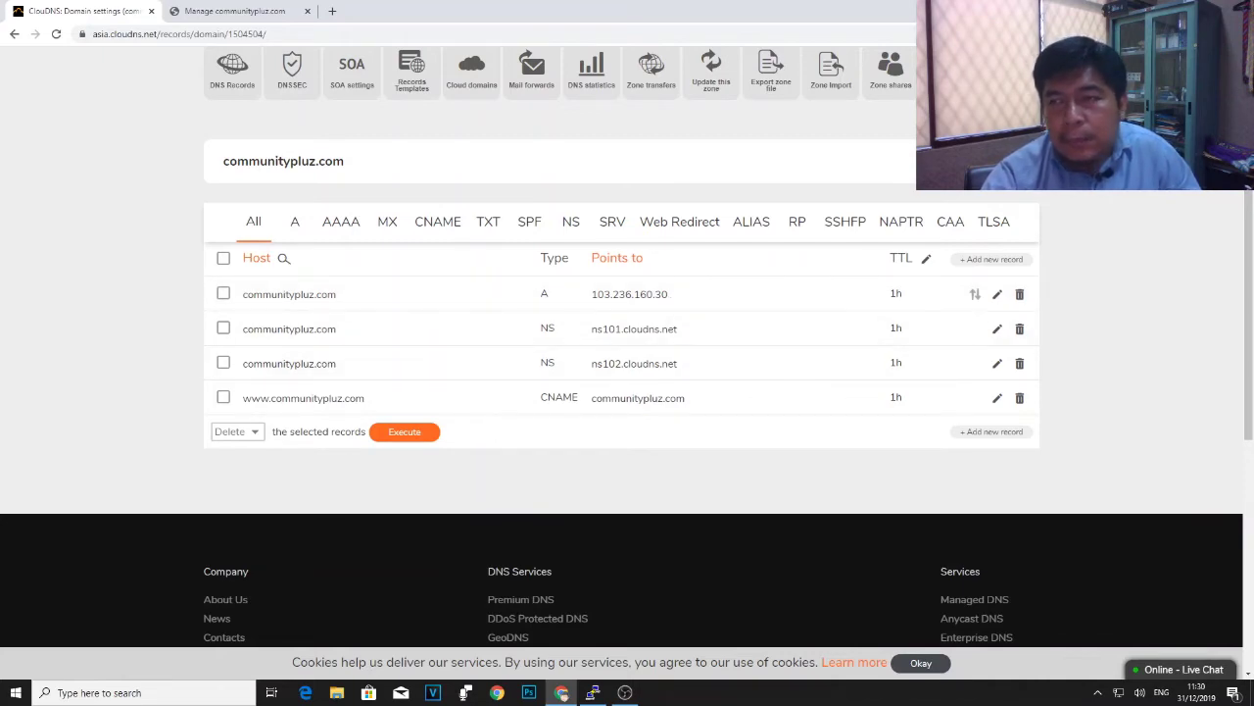
{"action": "scroll", "coordinate": [709, 323], "scroll_direction": "down", "scroll_amount": 3}
{"action": "scroll", "coordinate": [709, 324], "scroll_direction": "up", "scroll_amount": 3}
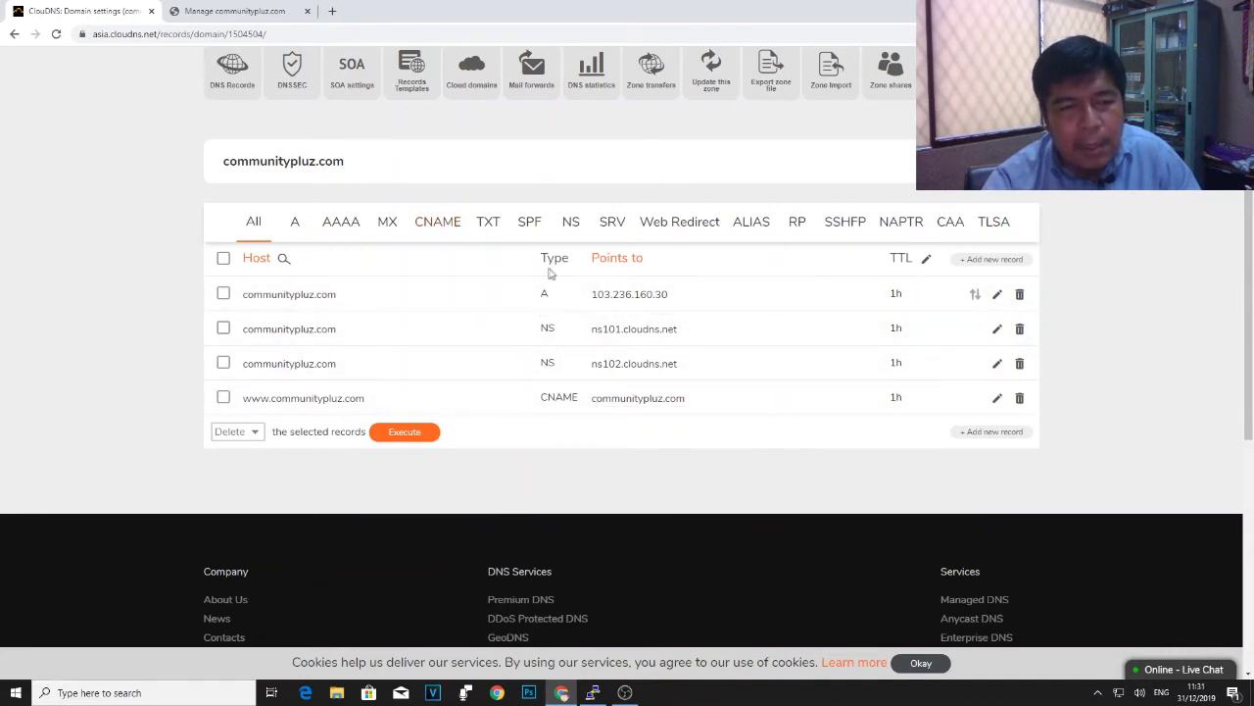
- Add a CNAME record with host giri pointing to communitypluz.com
{"action": "left_click", "coordinate": [447, 225]}
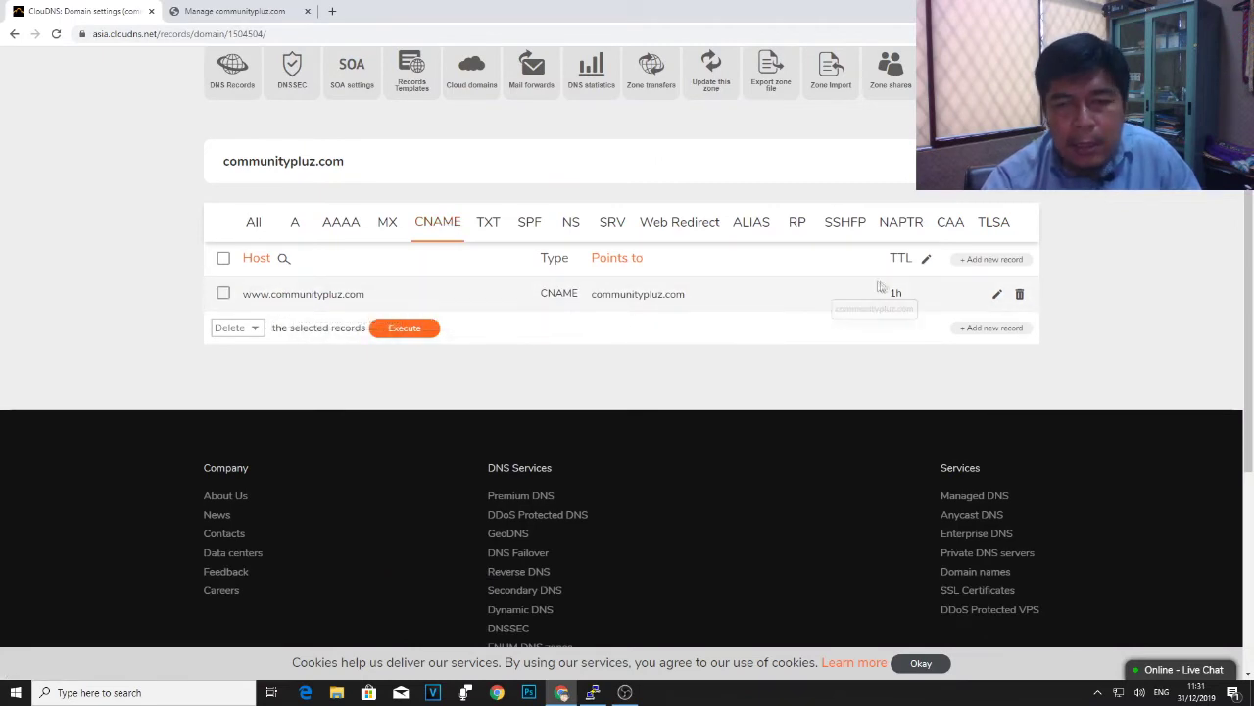
{"action": "left_click", "coordinate": [971, 259]}
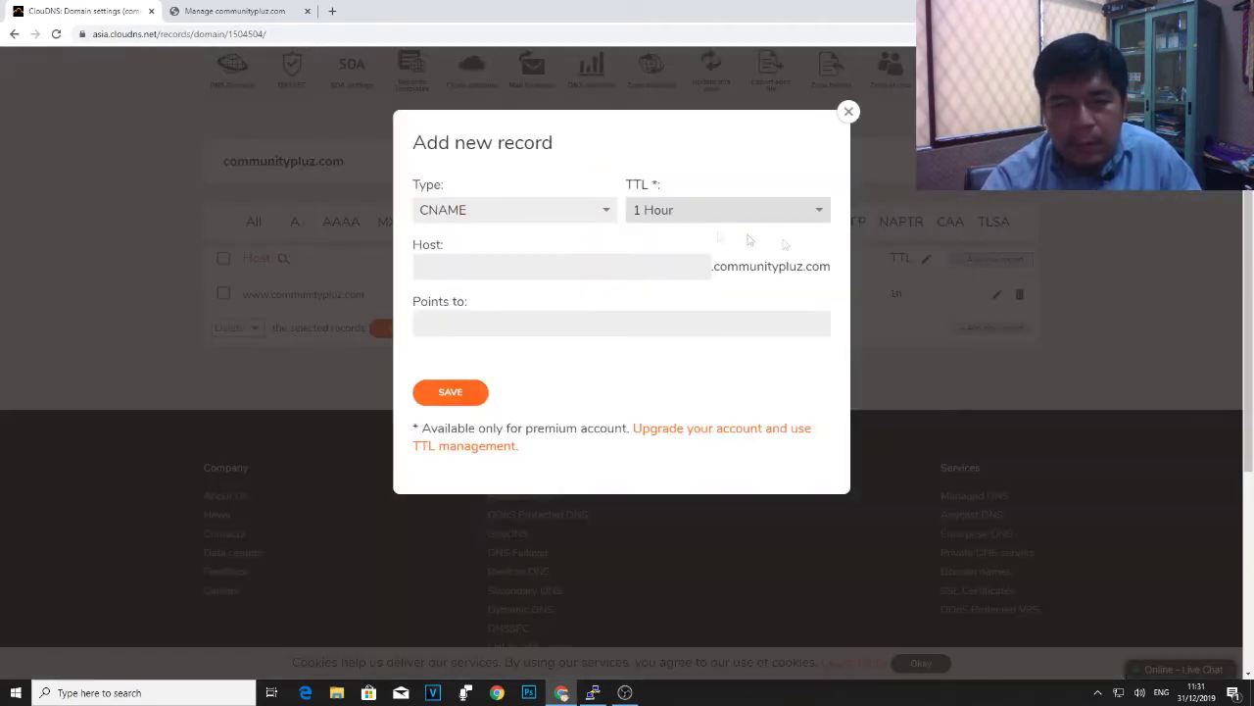
{"action": "left_click", "coordinate": [517, 271]}
{"action": "type", "text": "giri"}
{"action": "left_click", "coordinate": [523, 323]}
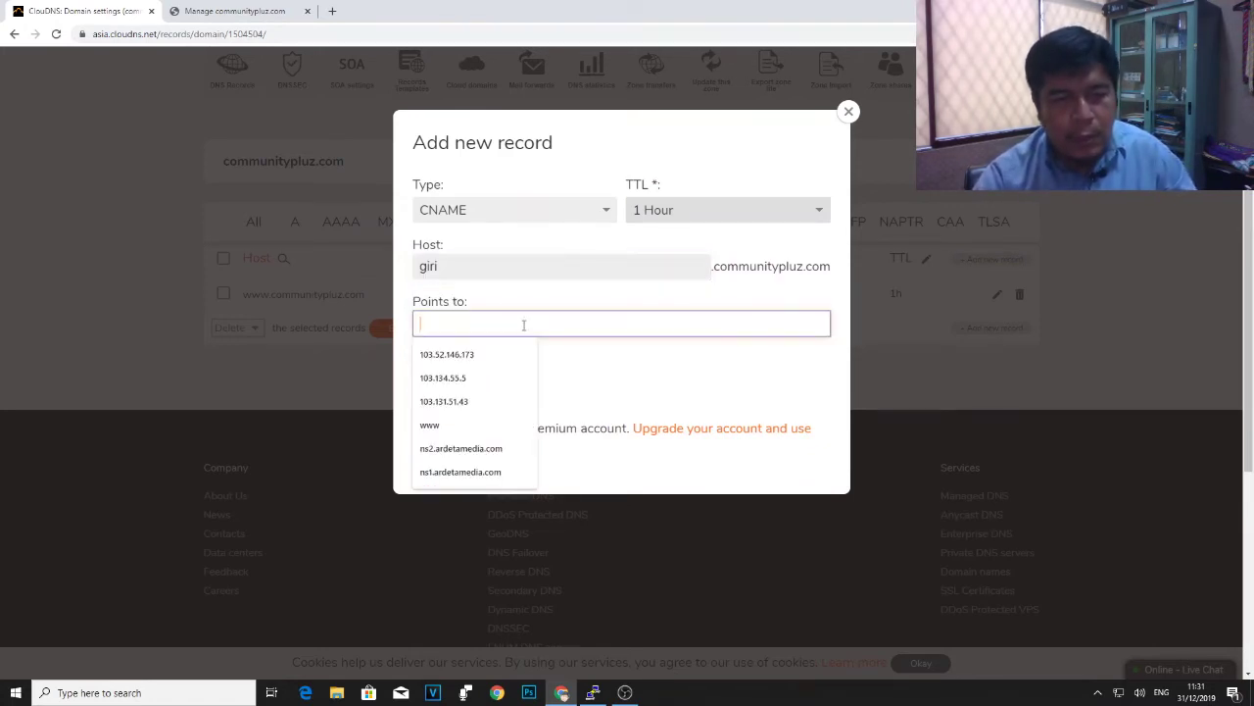
{"action": "type", "text": "c"}
{"action": "left_click", "coordinate": [512, 353]}
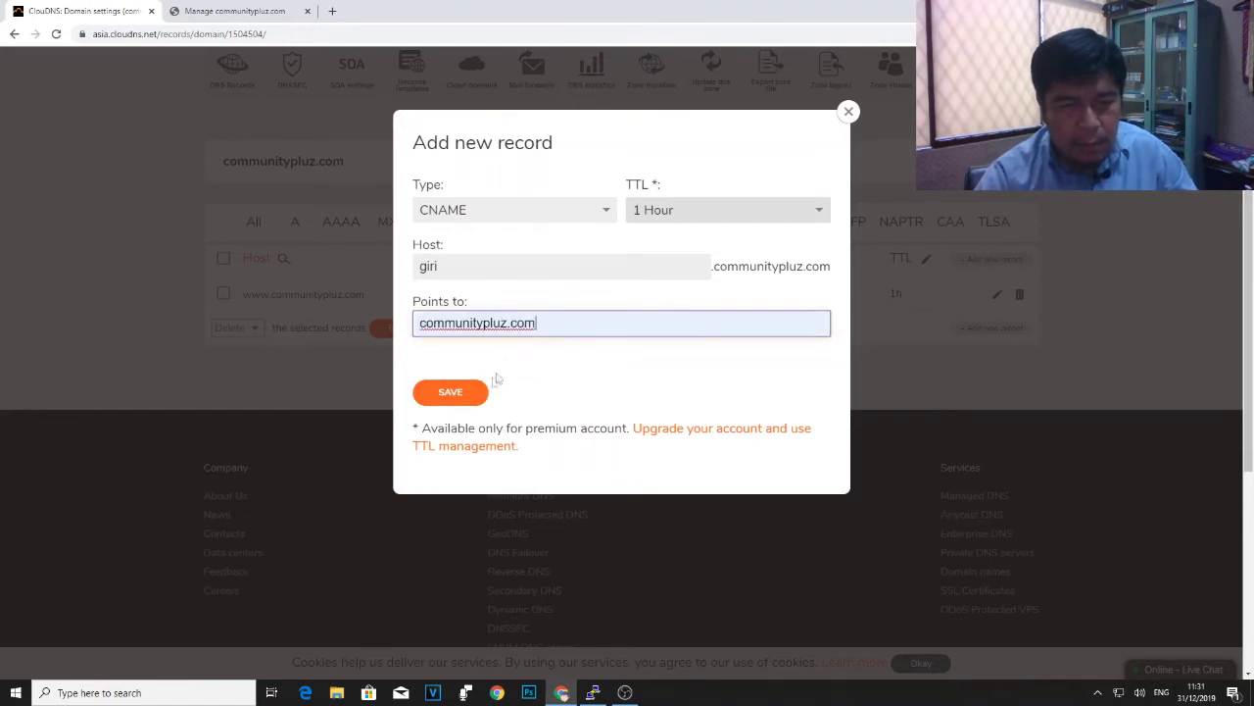
{"action": "left_click", "coordinate": [451, 392]}
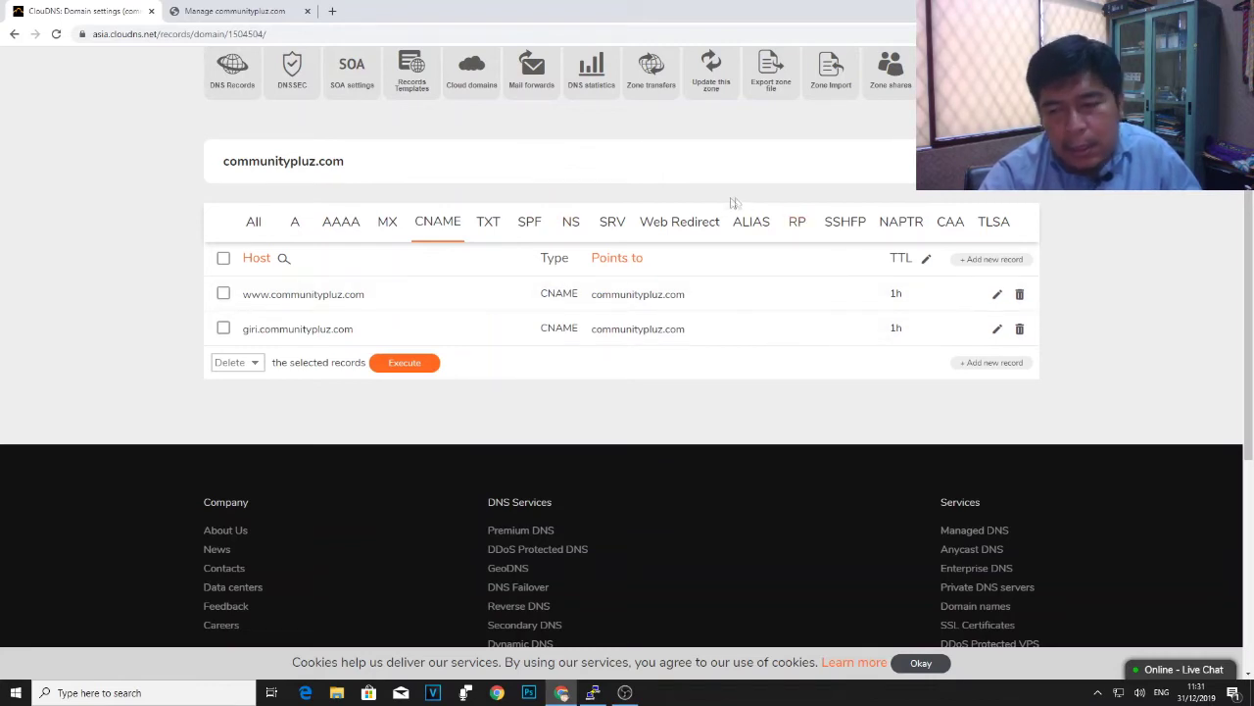
- List all five zone records and highlight the A record's IP 103.236.160.30
{"action": "left_click", "coordinate": [750, 224]}
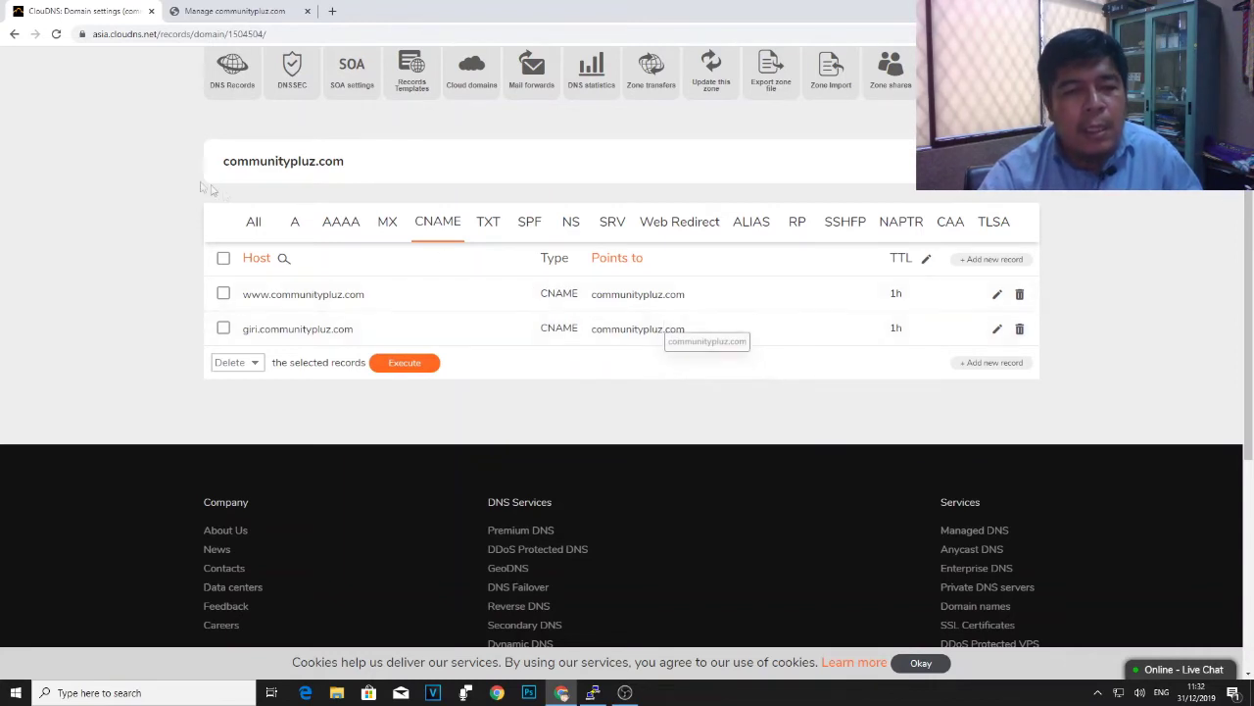
{"action": "left_click", "coordinate": [255, 224]}
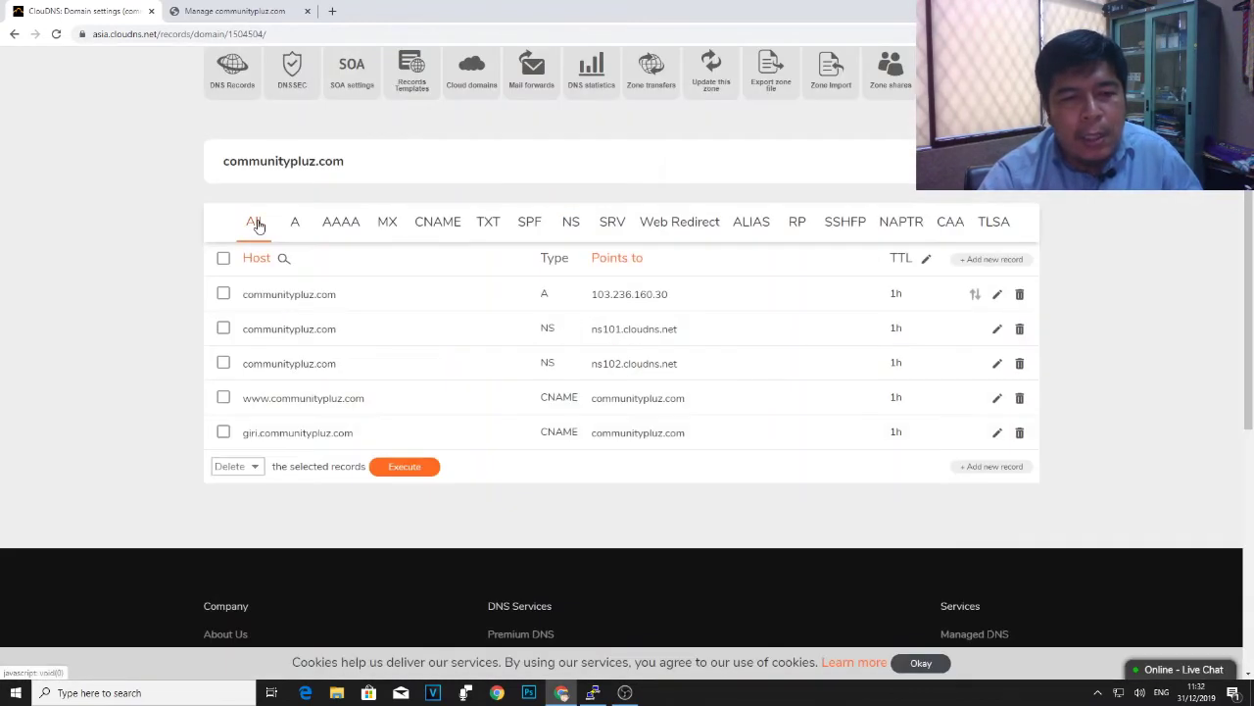
{"action": "left_click_drag", "start_coordinate": [590, 298], "coordinate": [681, 300]}
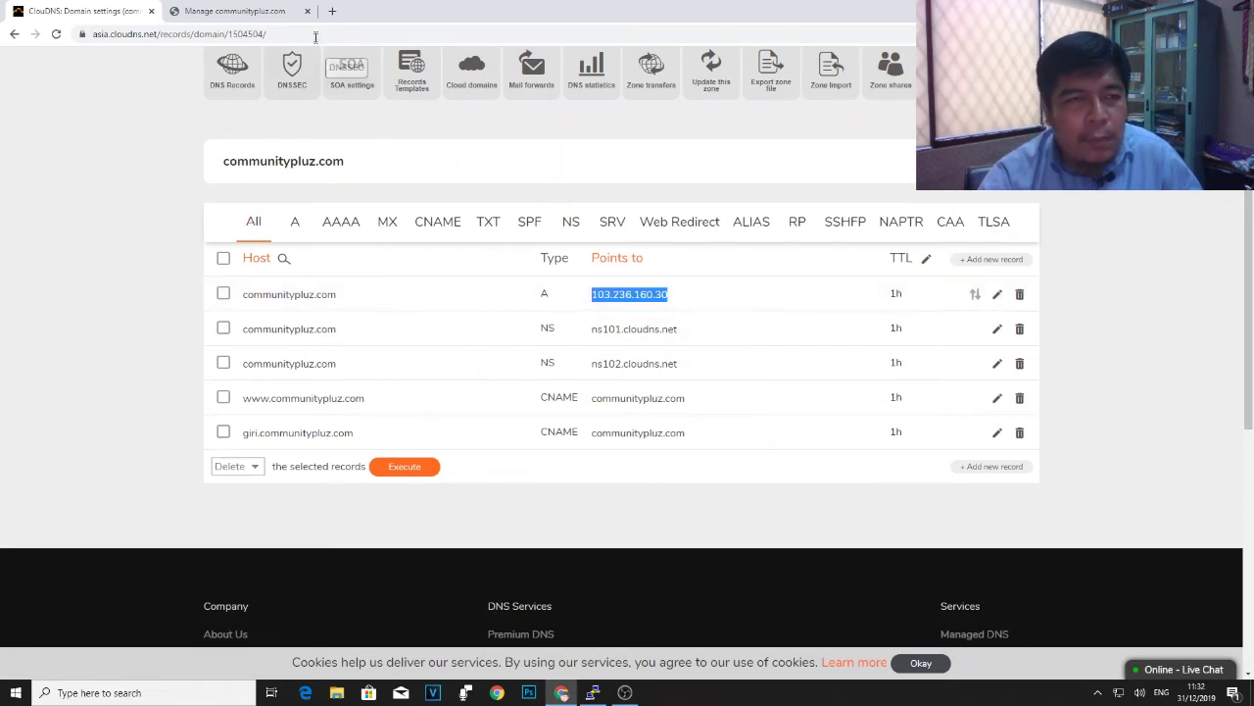
{"action": "left_click", "coordinate": [332, 10]}
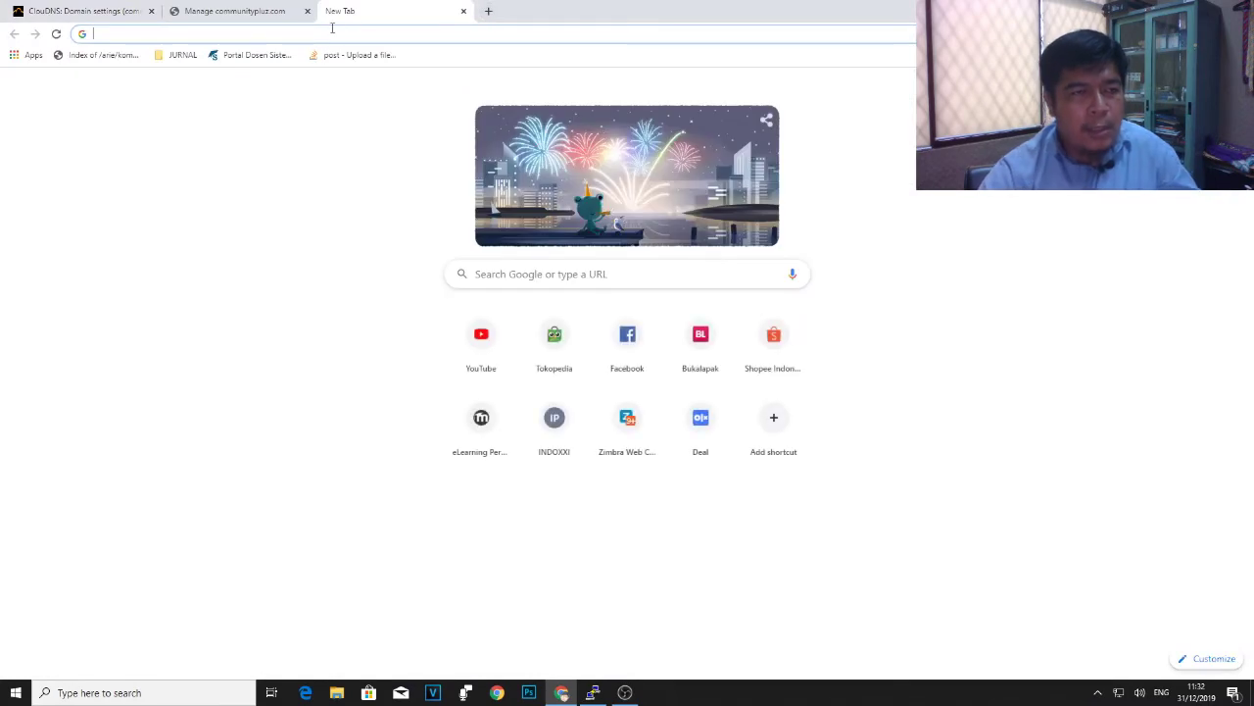
- Load giri.communitypluz.com in Chrome and confirm the Apache 2 Test Page appears
{"action": "type", "text": "giri."}
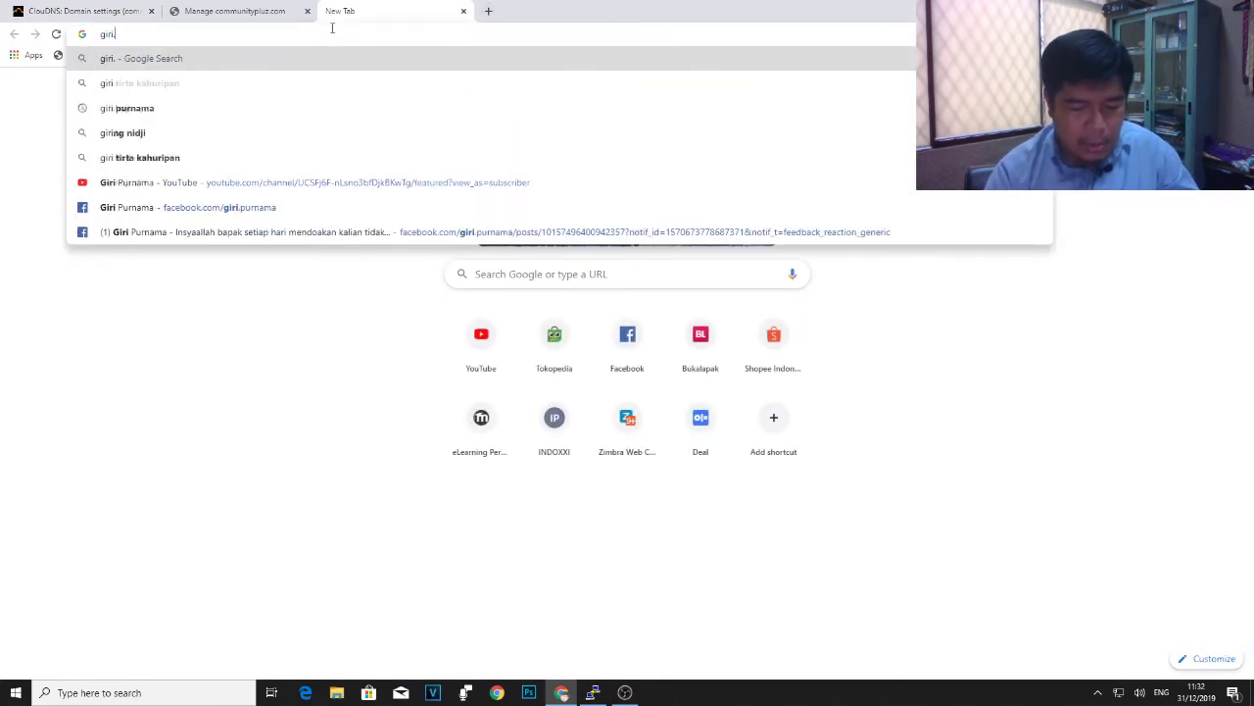
{"action": "type", "text": "commun"}
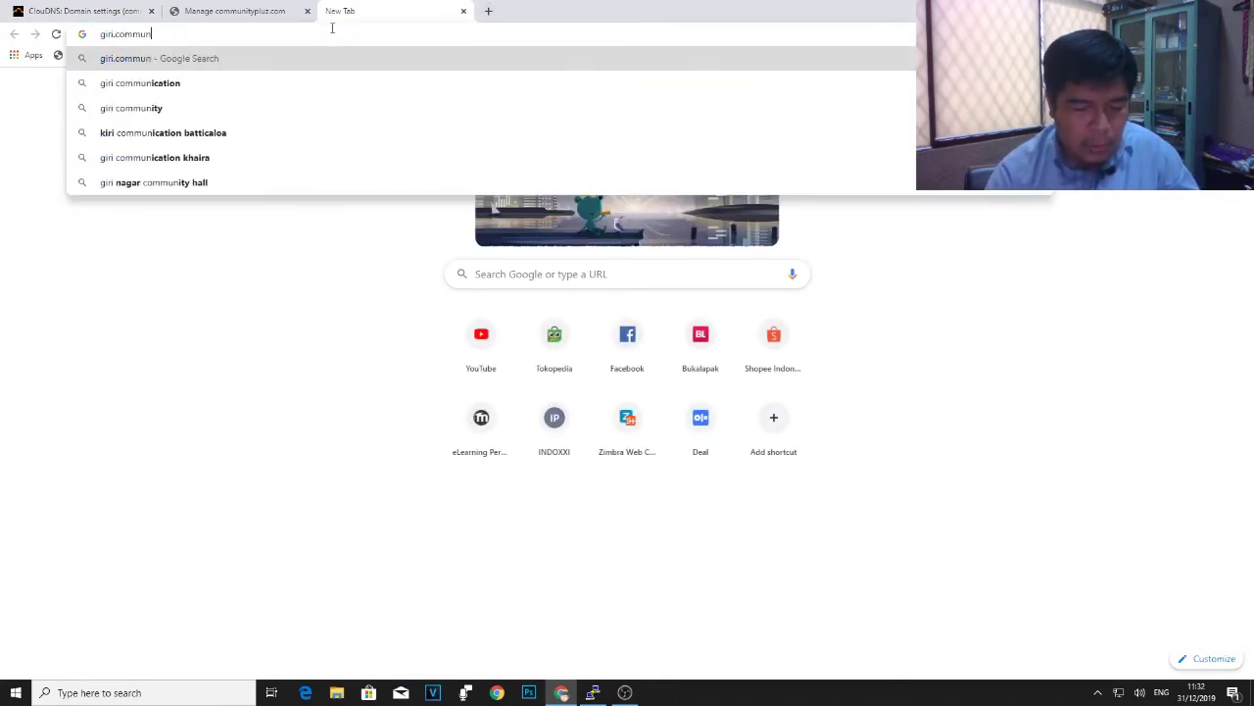
{"action": "type", "text": "ityplu"}
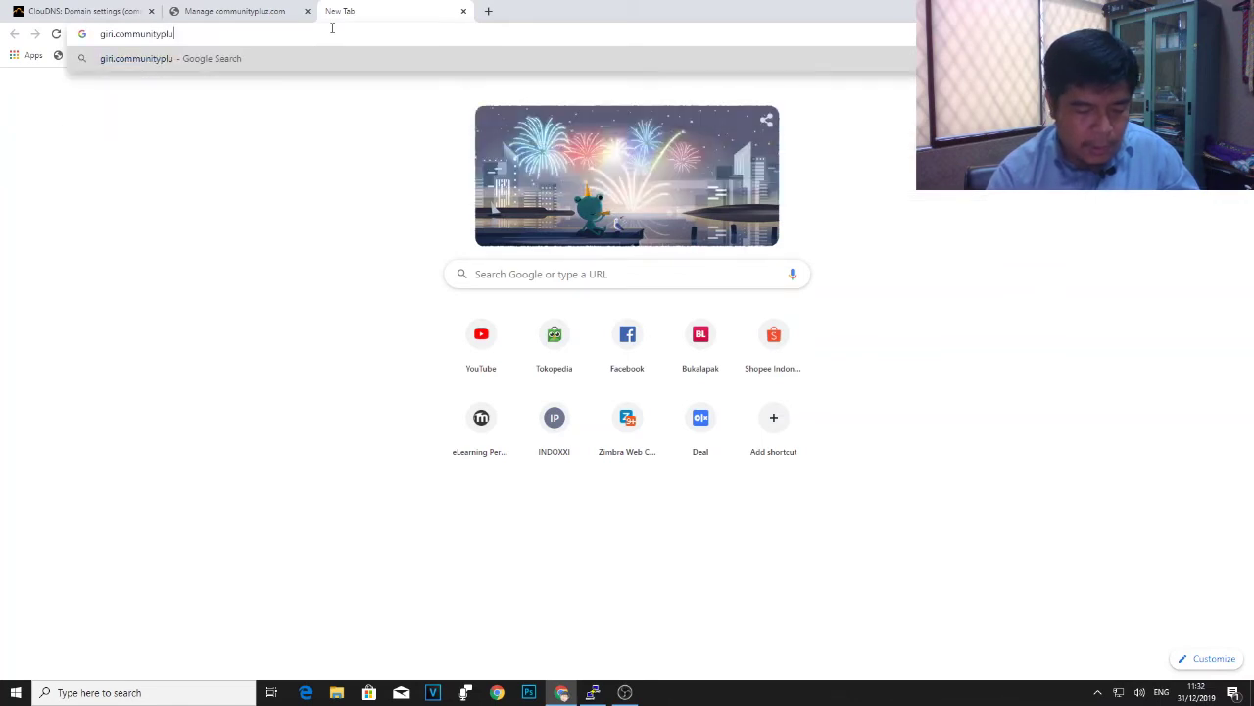
{"action": "type", "text": "z.com"}
{"action": "key", "text": "Return"}
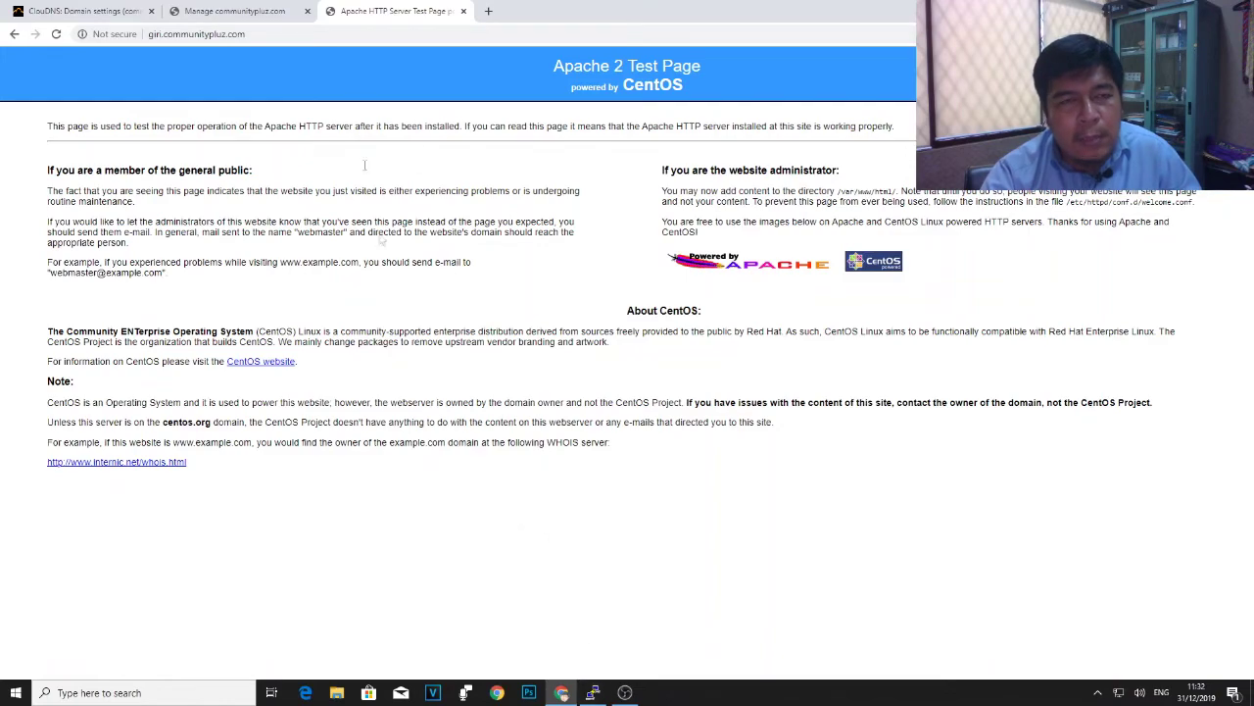
- In the PuTTY terminal, change to /home and list its folders
{"action": "left_click", "coordinate": [593, 692]}
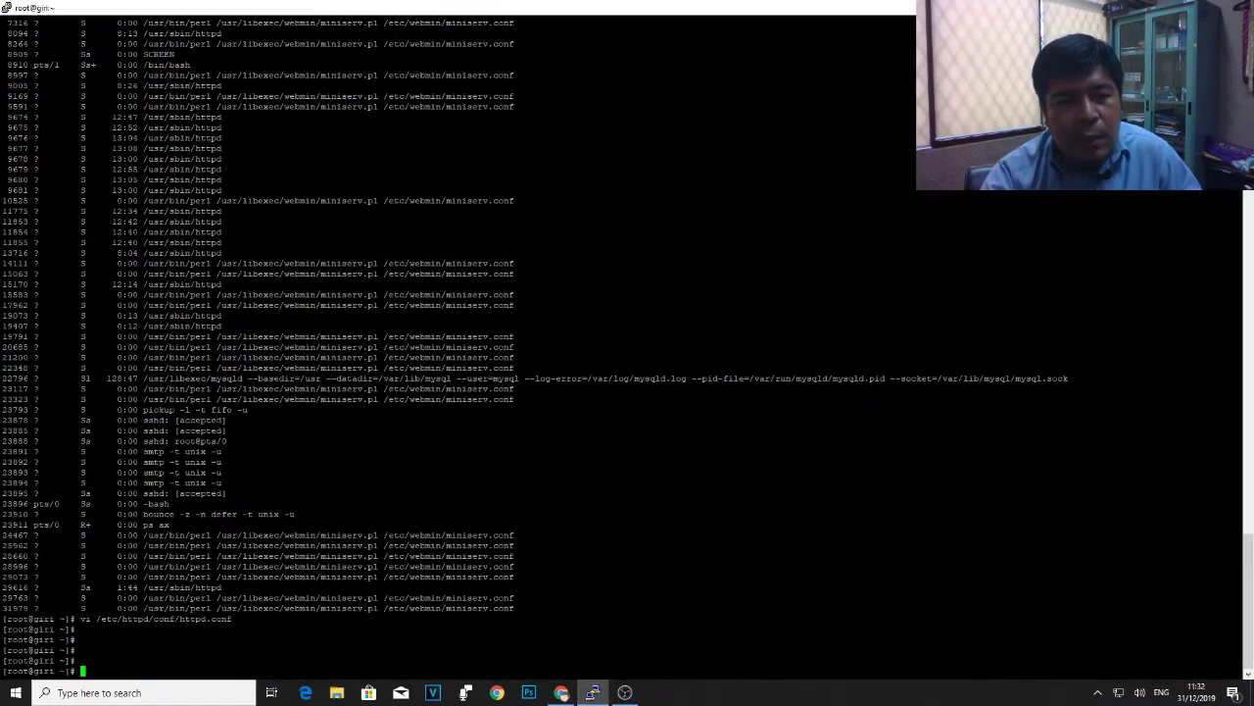
{"action": "scroll", "coordinate": [627, 333], "scroll_direction": "up", "scroll_amount": 5}
{"action": "scroll", "coordinate": [627, 333], "scroll_direction": "down", "scroll_amount": 5}
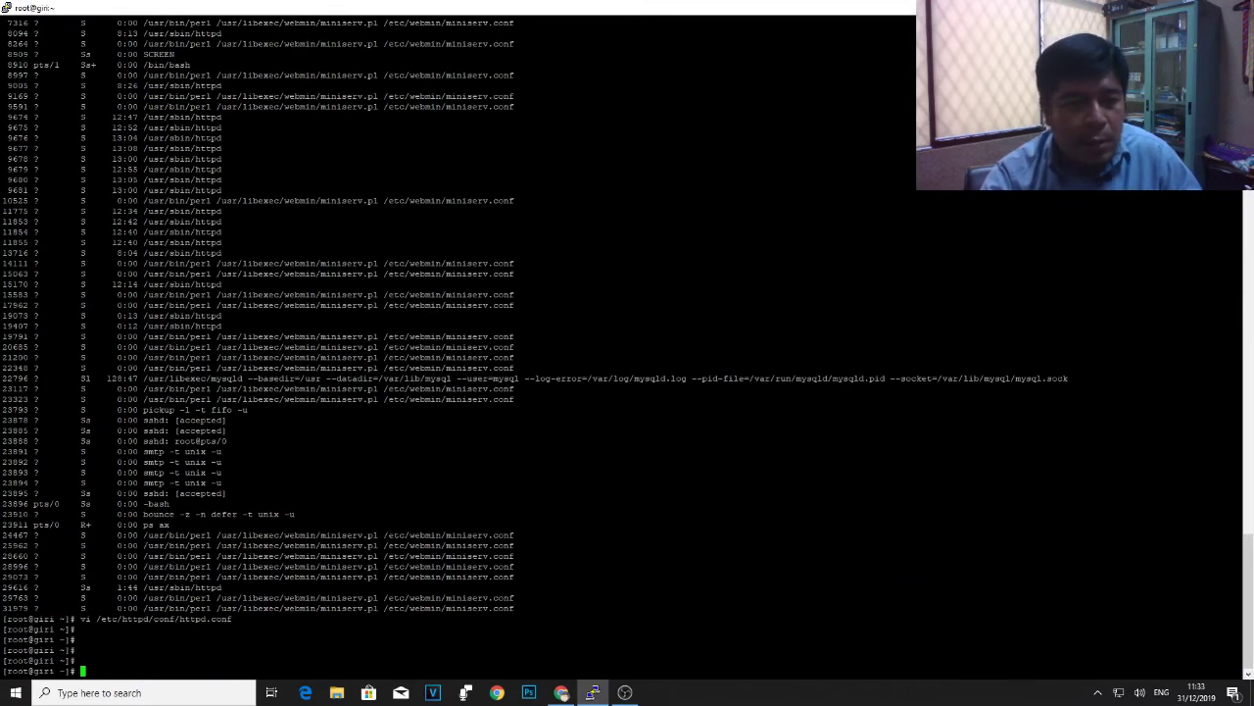
{"action": "key", "text": "Return"}
{"action": "key", "text": "Return"}
{"action": "key", "text": "Return"}
{"action": "key", "text": "Return"}
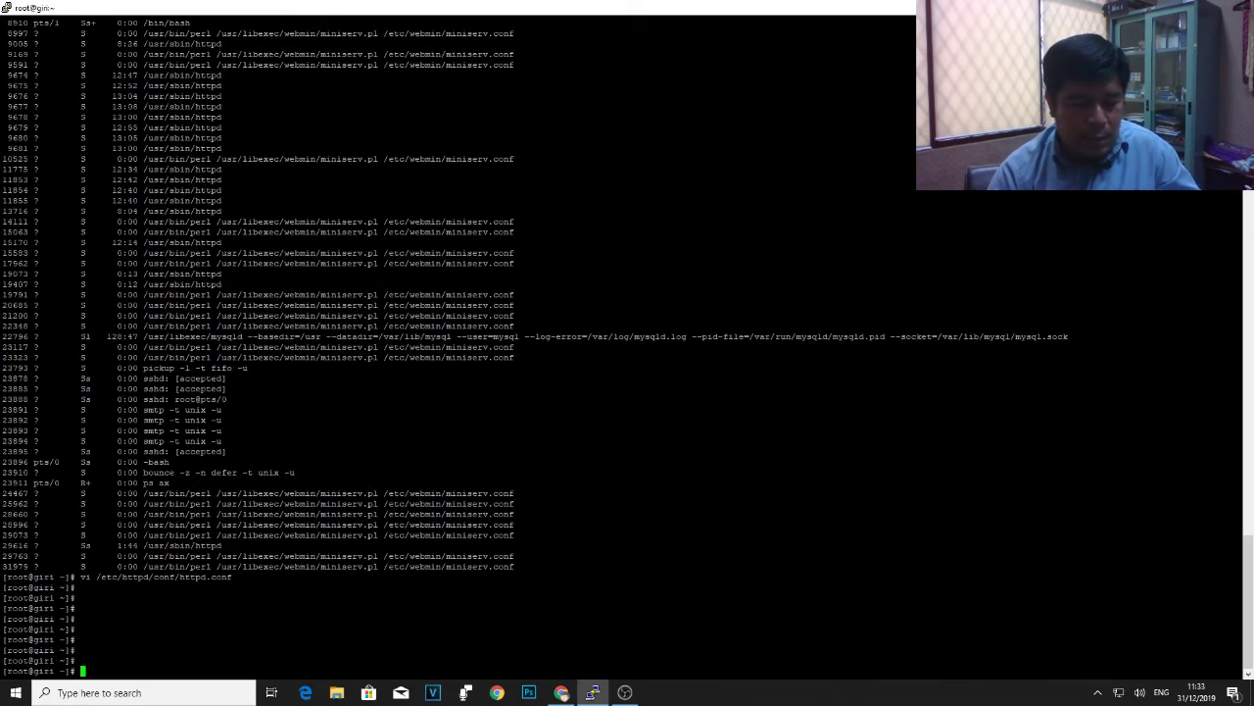
{"action": "type", "text": "cd"}
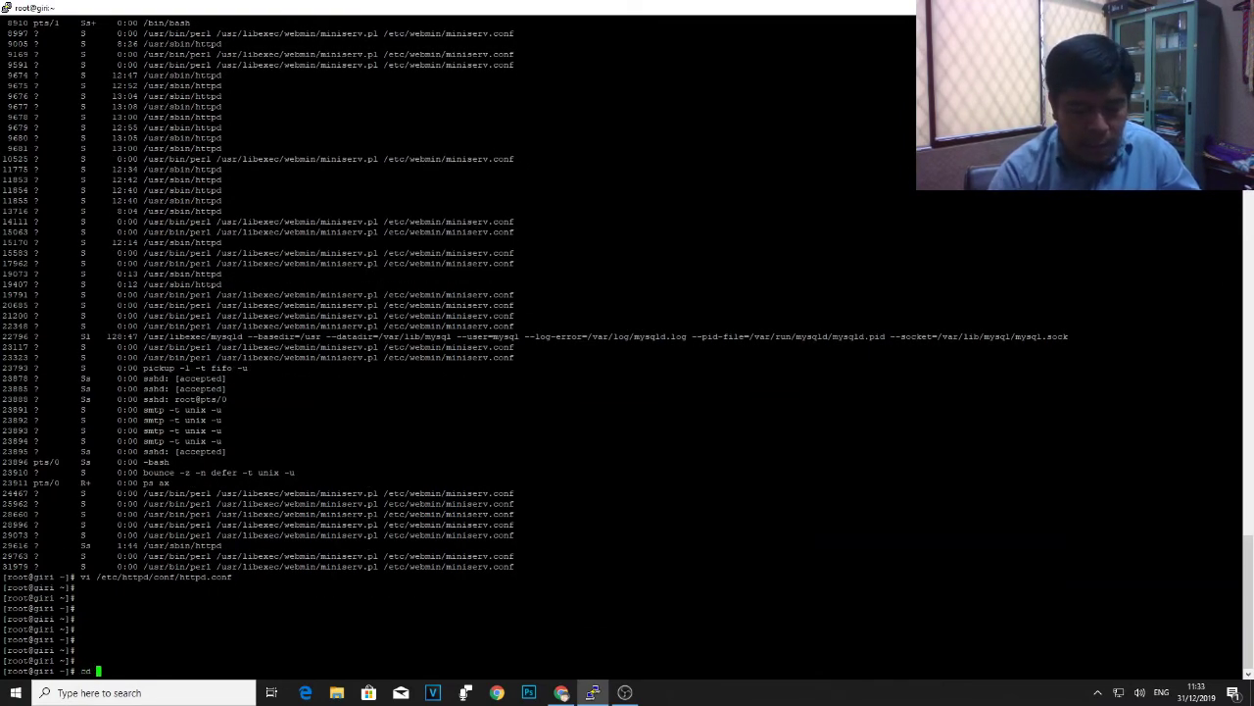
{"action": "key", "text": "BackSpace"}
{"action": "key", "text": "BackSpace"}
{"action": "key", "text": "BackSpace"}
{"action": "type", "text": "cd /home/"}
{"action": "key", "text": "Return"}
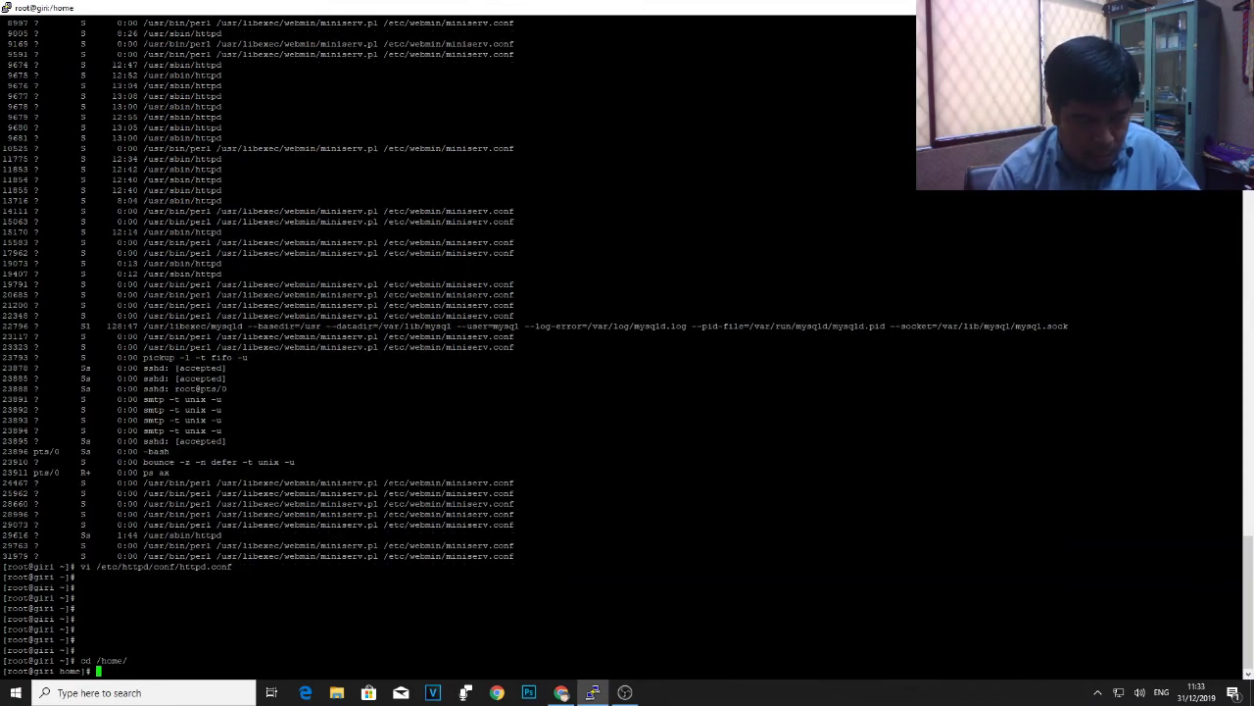
{"action": "type", "text": "ls"}
{"action": "key", "text": "Return"}
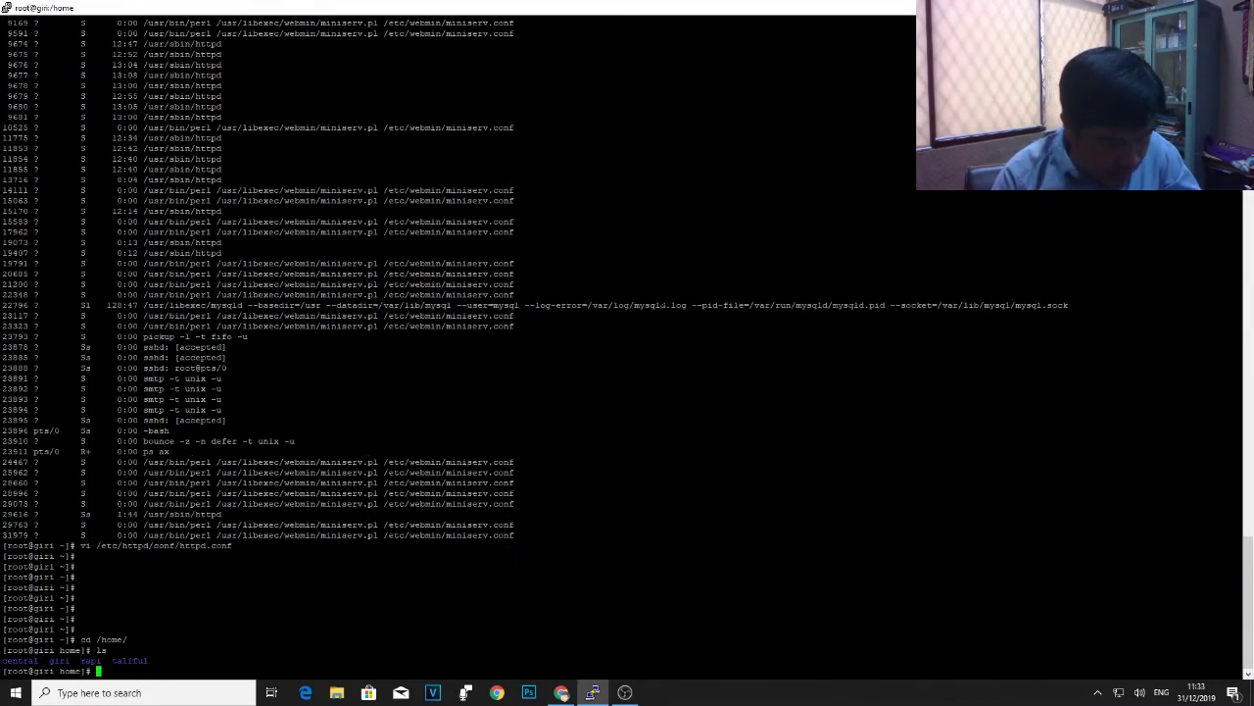
- Enter the giri home folder and list its contents, with the terminal moved over the test page
{"action": "type", "text": "cd giri"}
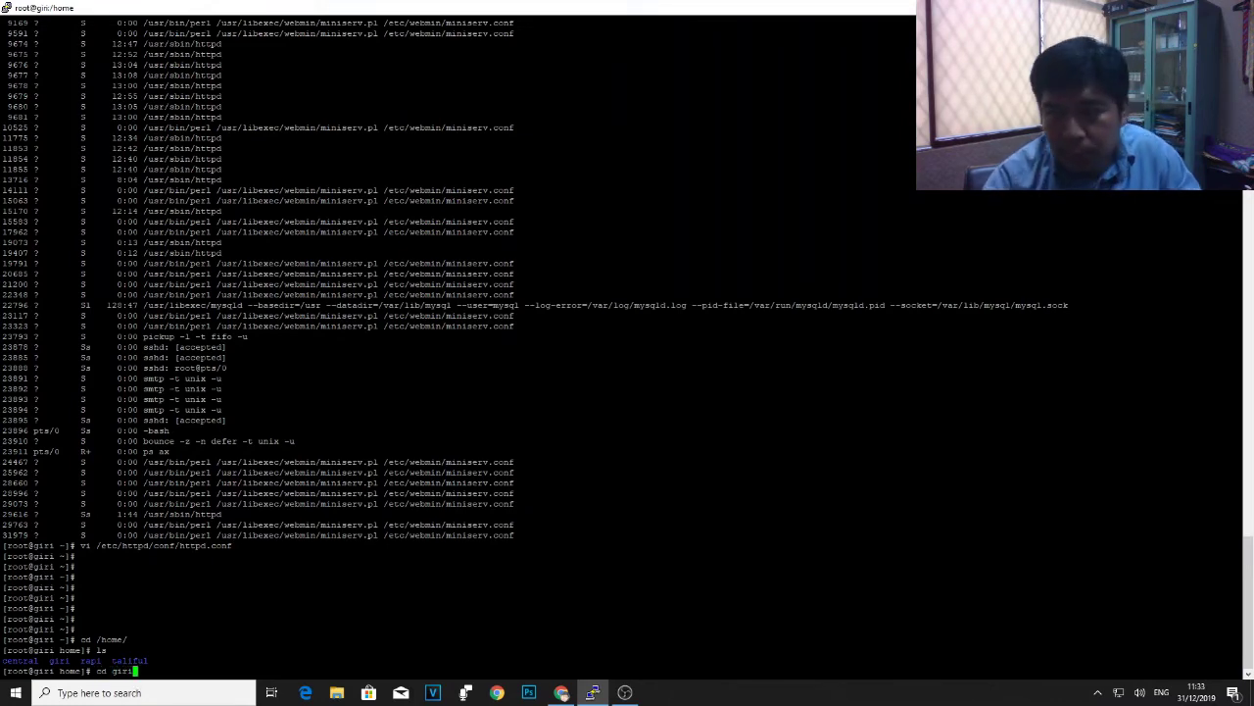
{"action": "key", "text": "super+Down"}
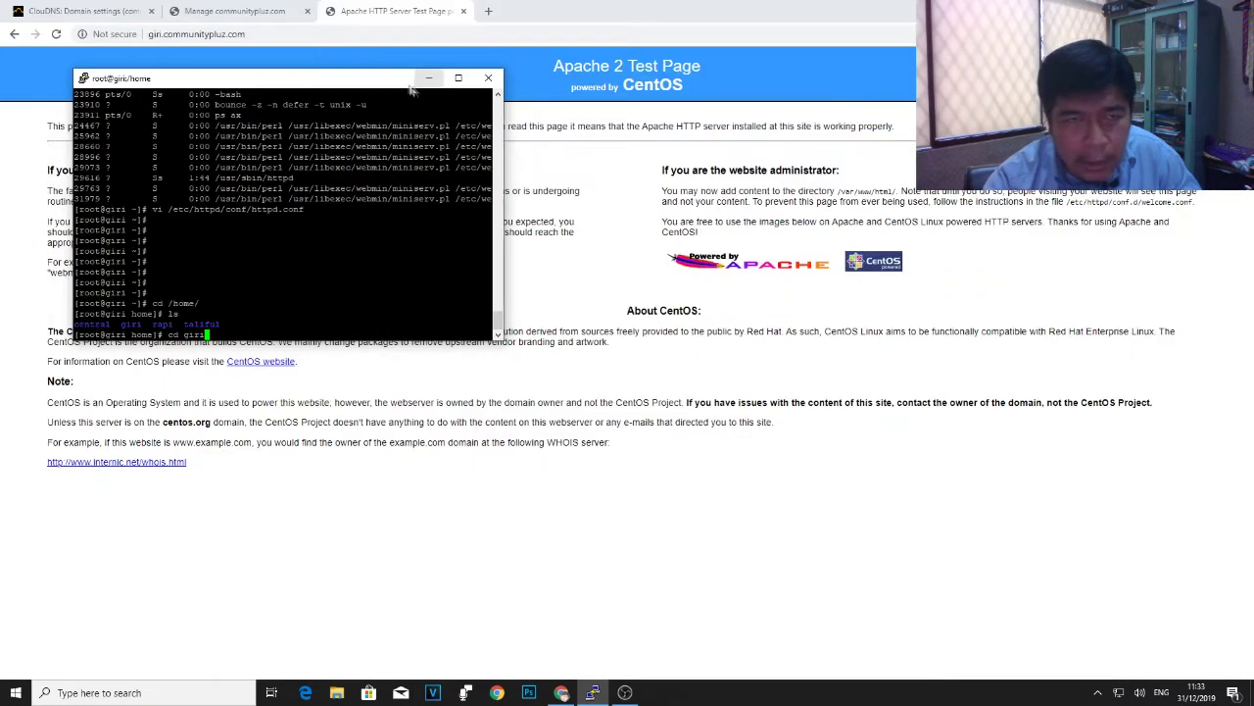
{"action": "left_click_drag", "start_coordinate": [392, 53], "coordinate": [717, 104]}
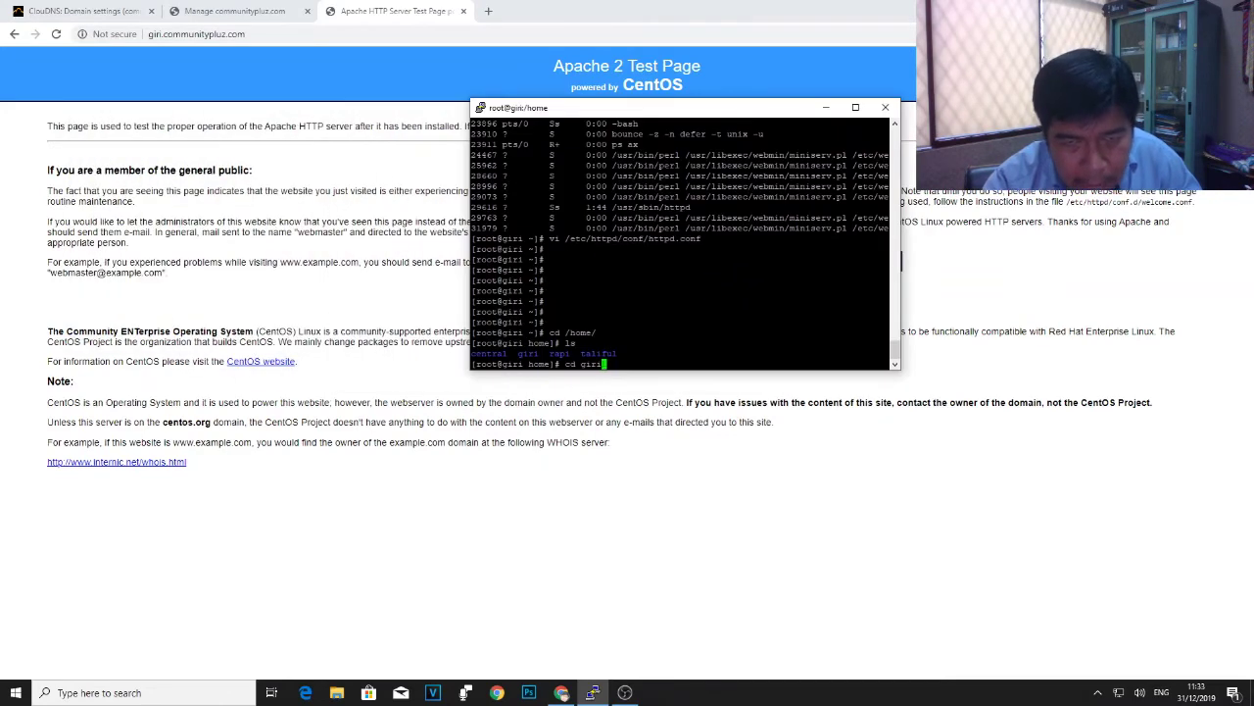
{"action": "key", "text": "Return"}
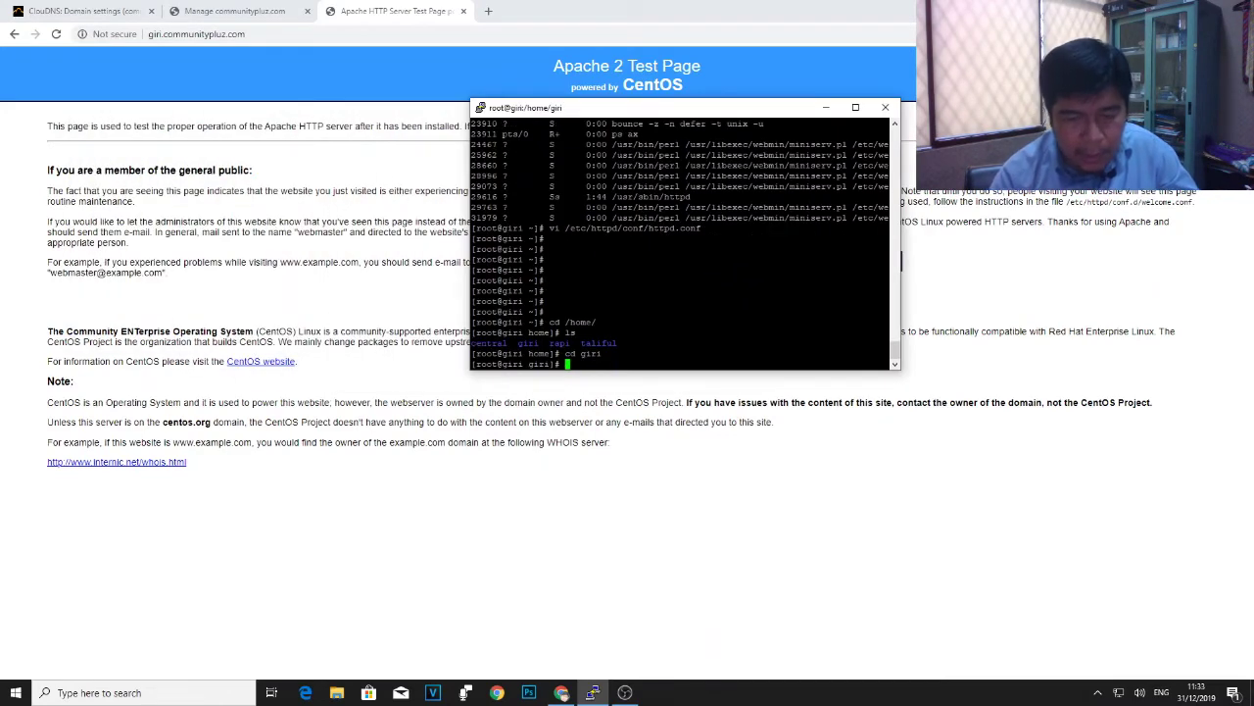
{"action": "type", "text": "ls"}
{"action": "key", "text": "Return"}
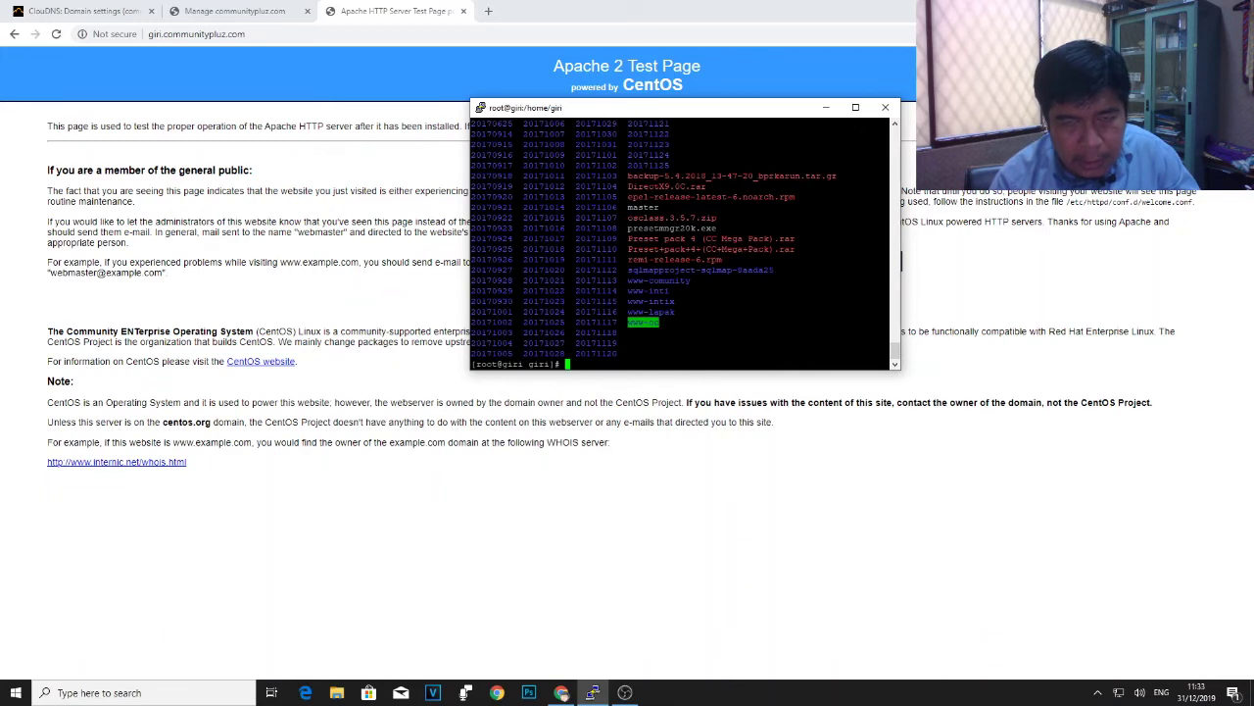
- Create the www-giri directory inside /home/giri with mkdir
{"action": "scroll", "coordinate": [684, 240], "scroll_direction": "up", "scroll_amount": 3}
{"action": "scroll", "coordinate": [684, 241], "scroll_direction": "down", "scroll_amount": 3}
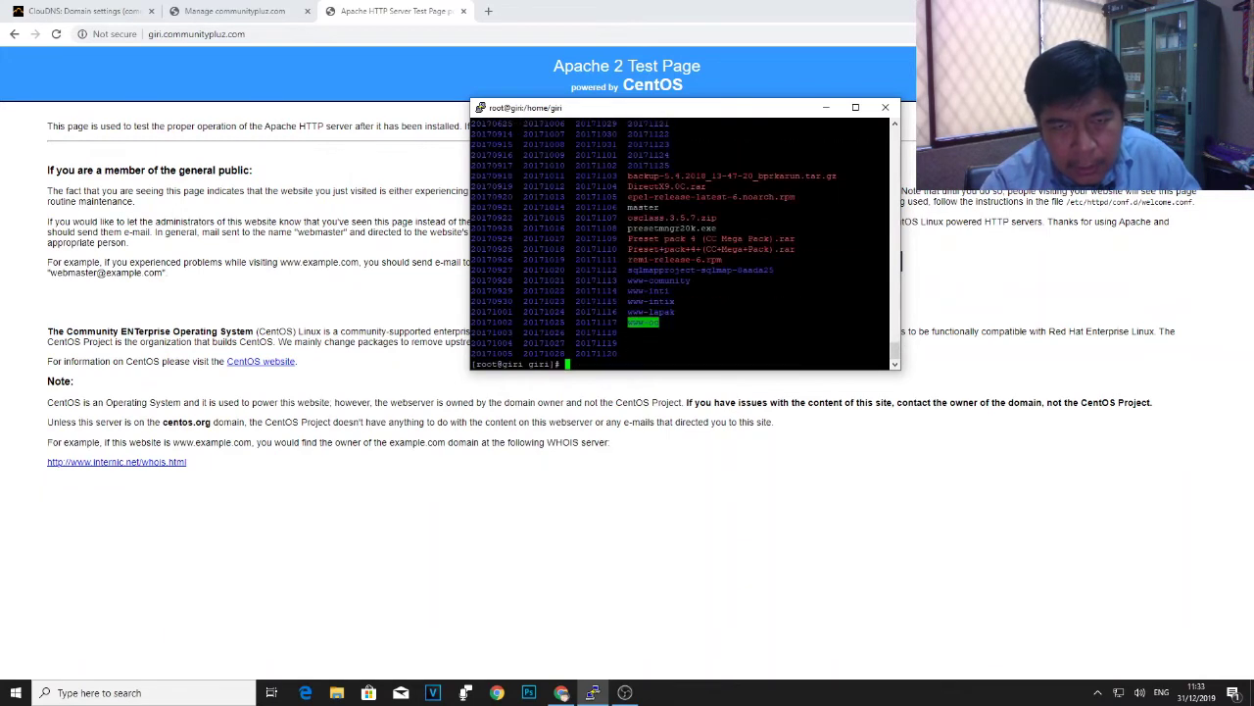
{"action": "type", "text": "mkdir www-c"}
{"action": "type", "text": "iri"}
{"action": "key", "text": "Return"}
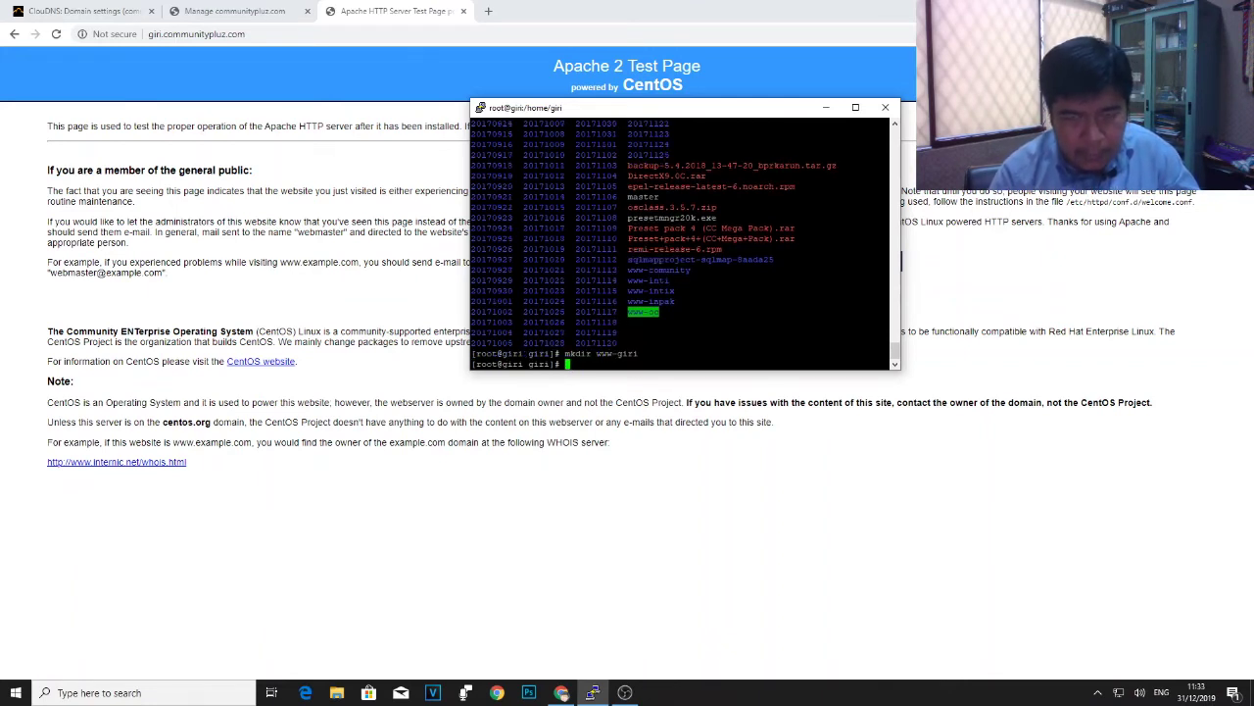
{"action": "type", "text": "cd www-"}
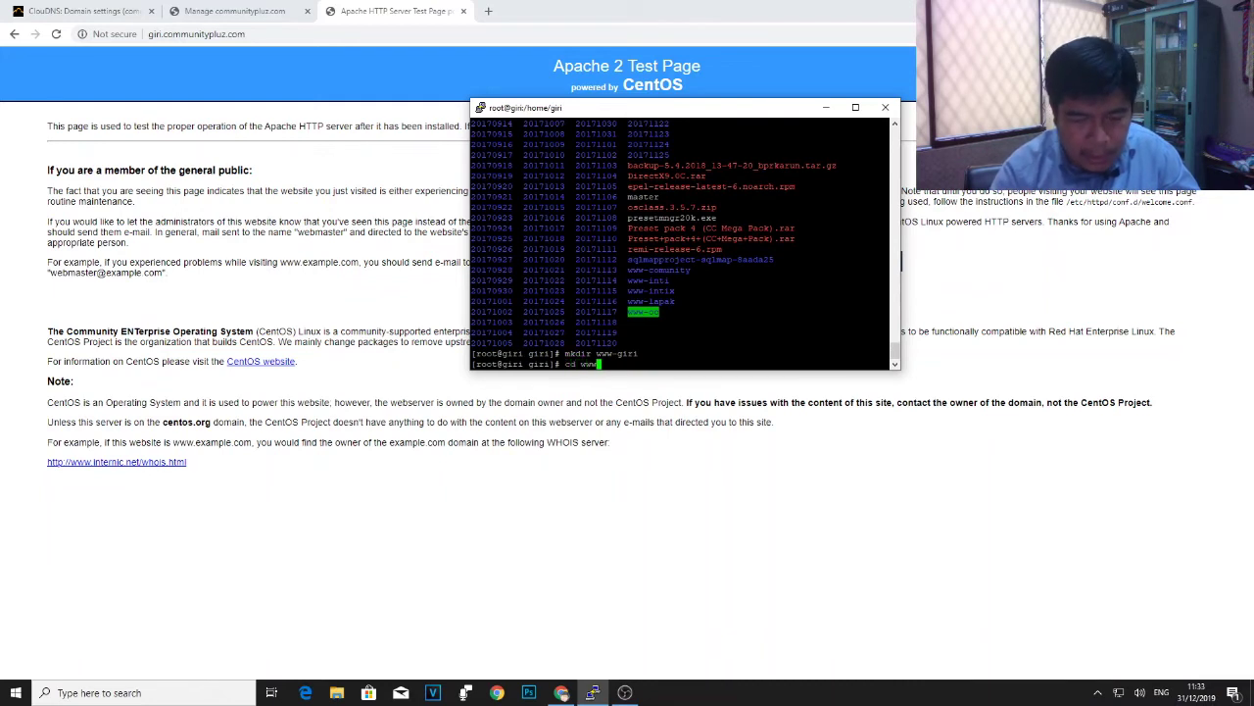